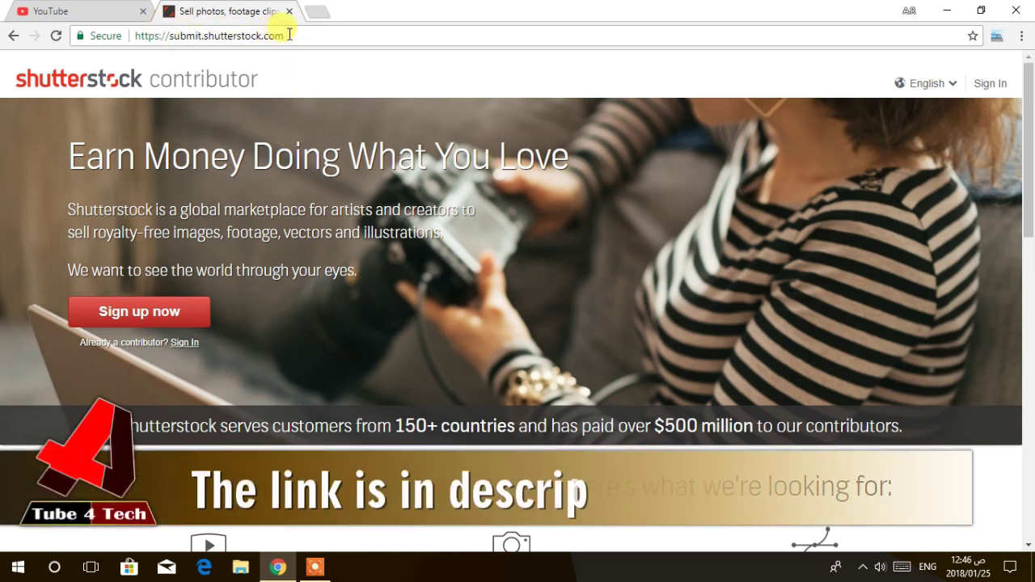
Back out of the contributor sign-up form and open the sign-in form instead.
click(172, 314)
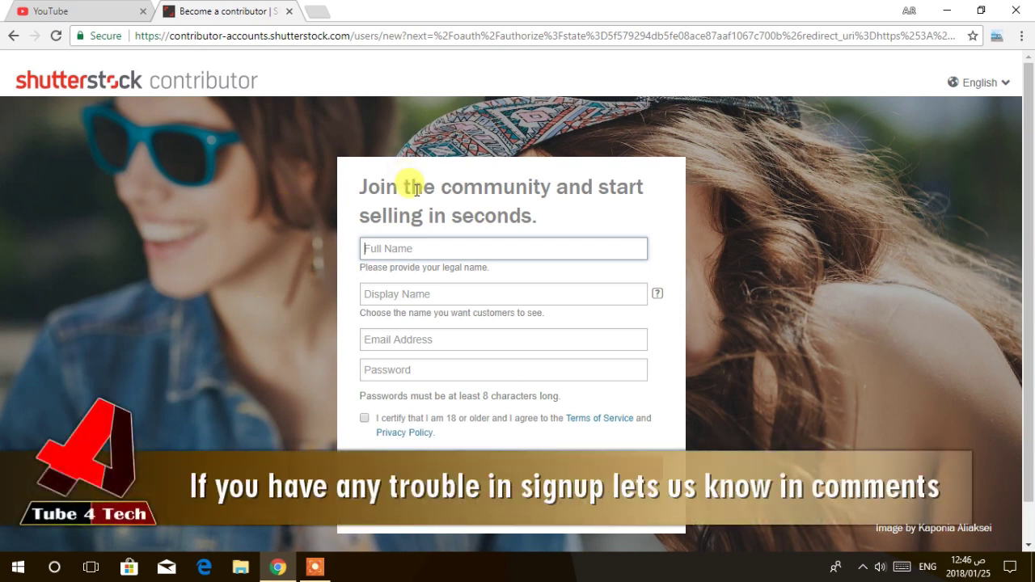
click(13, 36)
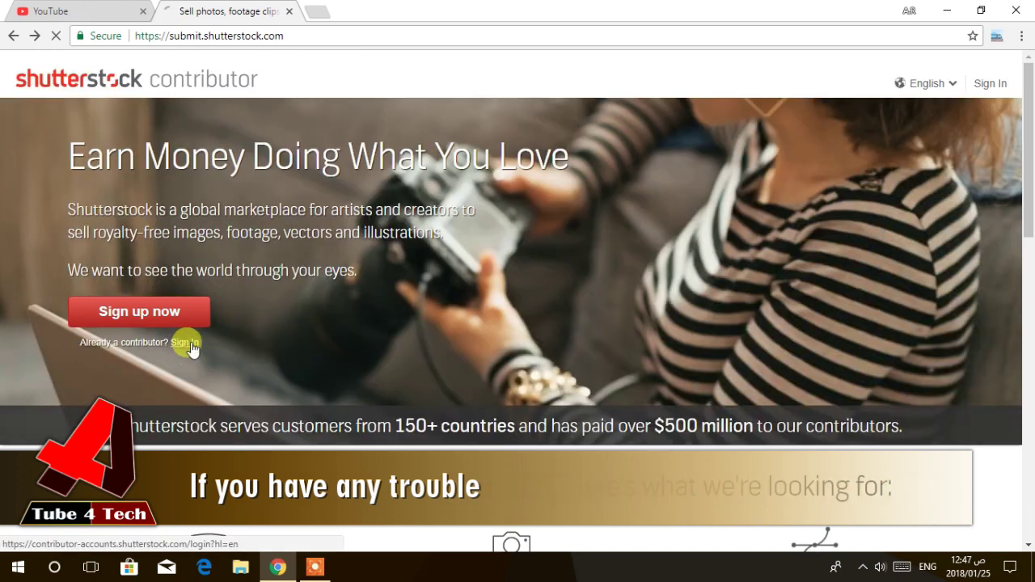
click(187, 343)
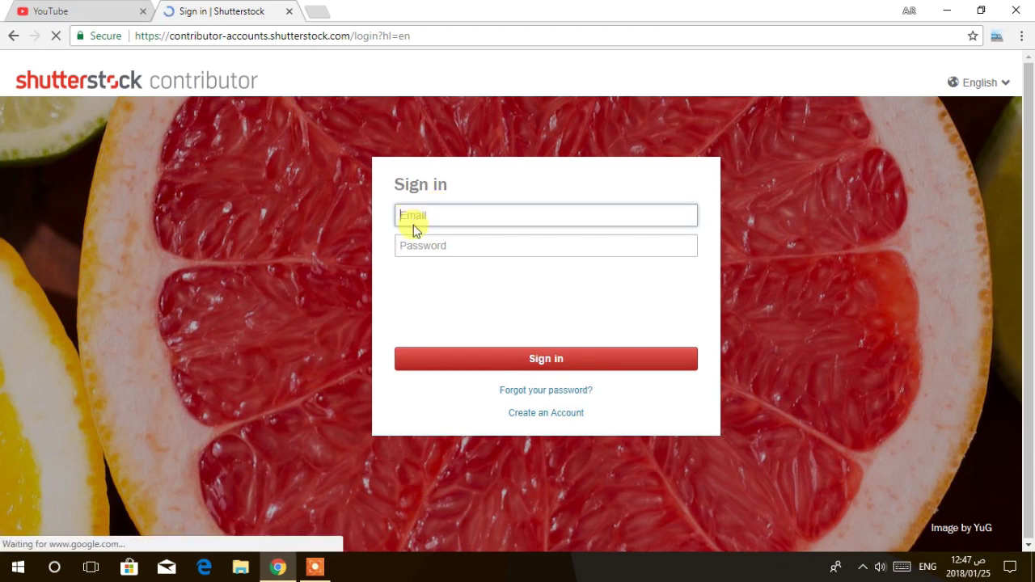
Sign in with the saved account e-mail and password after ticking the reCAPTCHA.
click(412, 224)
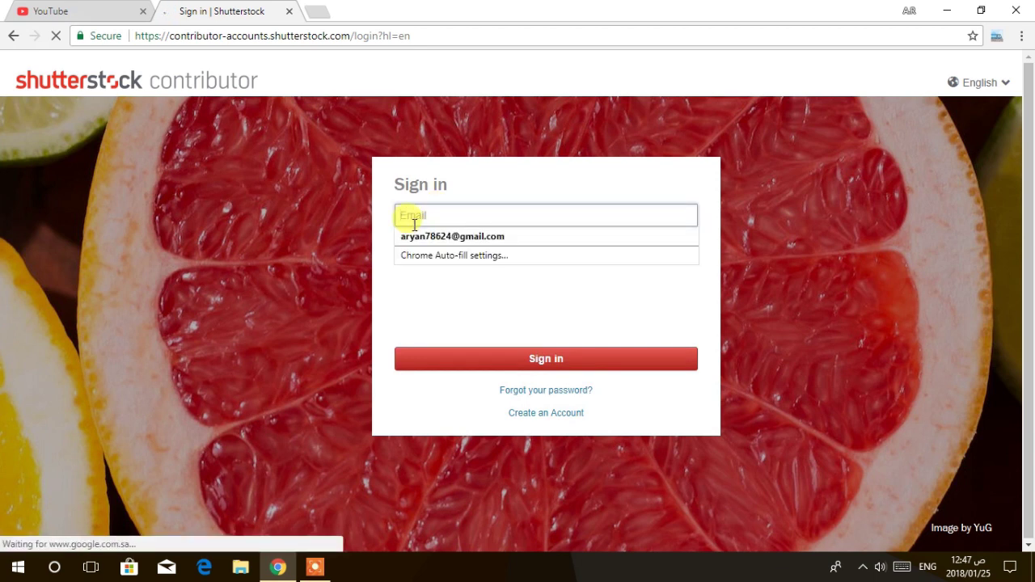
text(aryan)
click(409, 236)
click(450, 315)
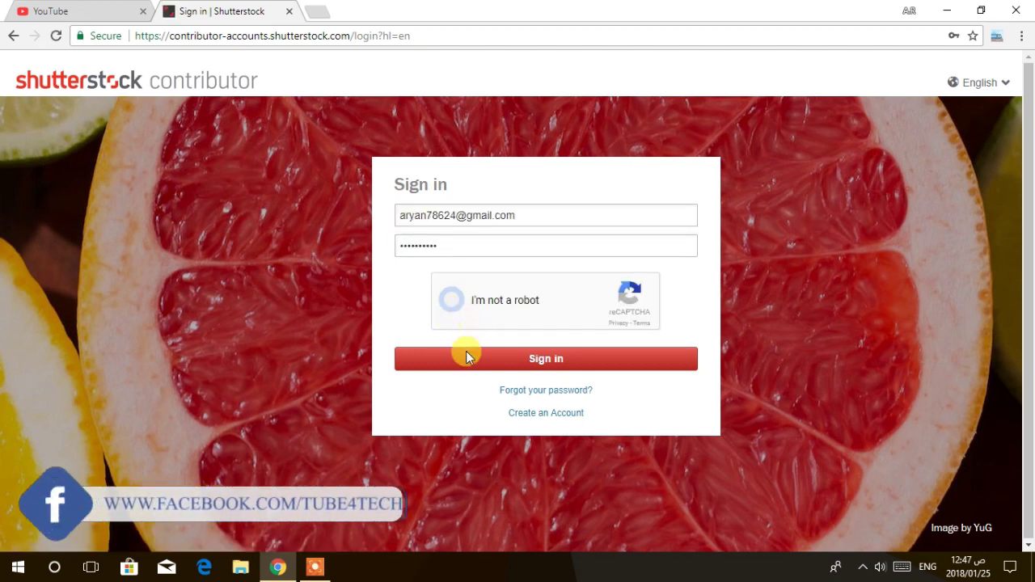
click(547, 363)
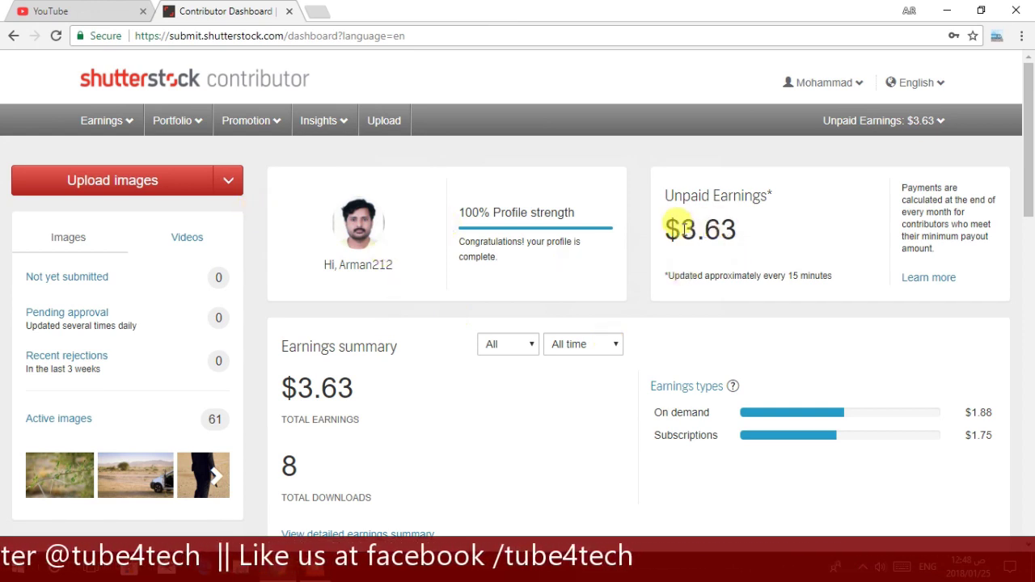
drag(680, 228, 737, 227)
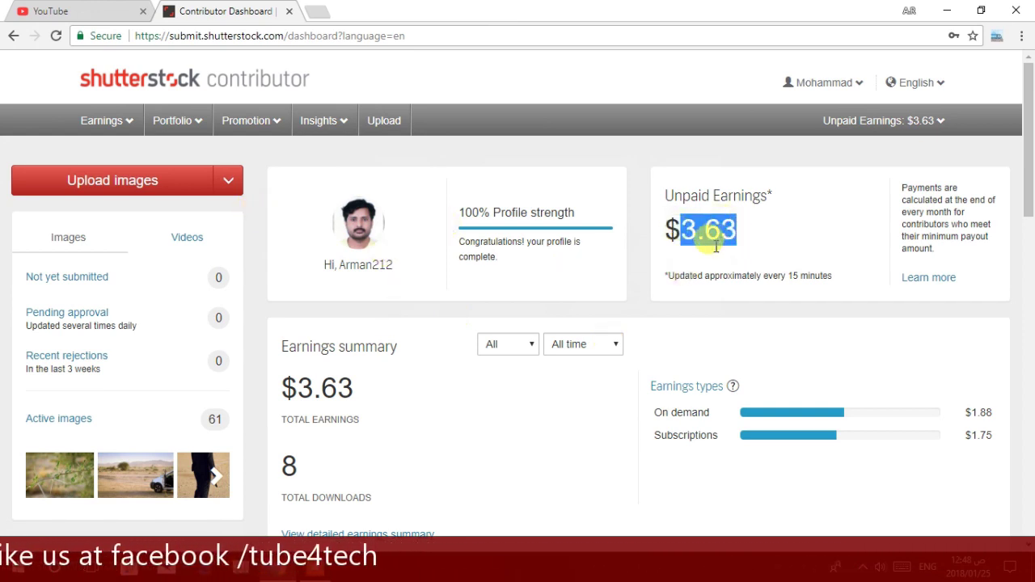
click(748, 242)
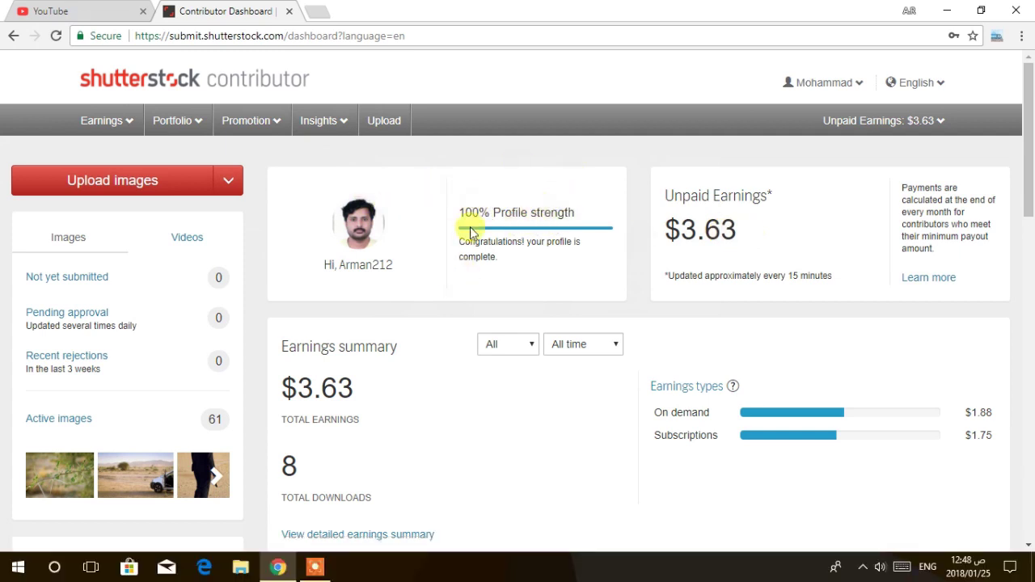
scroll(398, 248, down, 1)
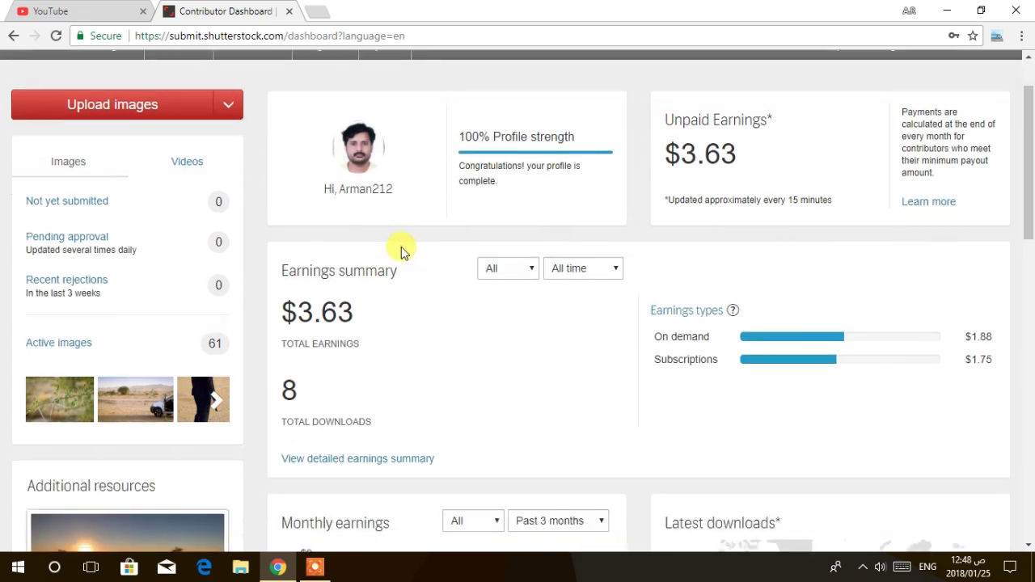
drag(302, 280, 359, 308)
click(579, 264)
click(412, 364)
click(271, 387)
double_click(289, 391)
scroll(724, 322, down, 1)
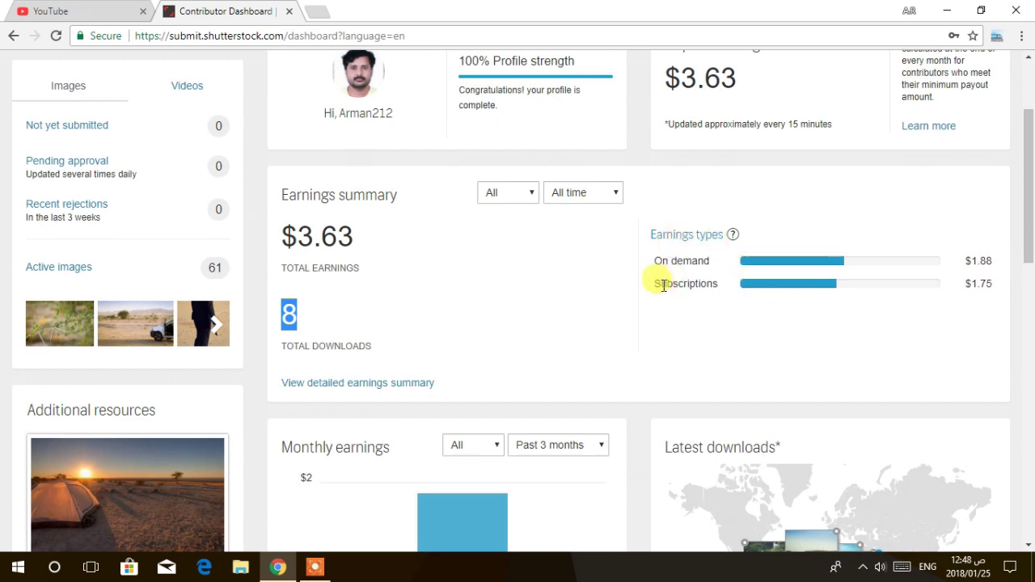
click(769, 281)
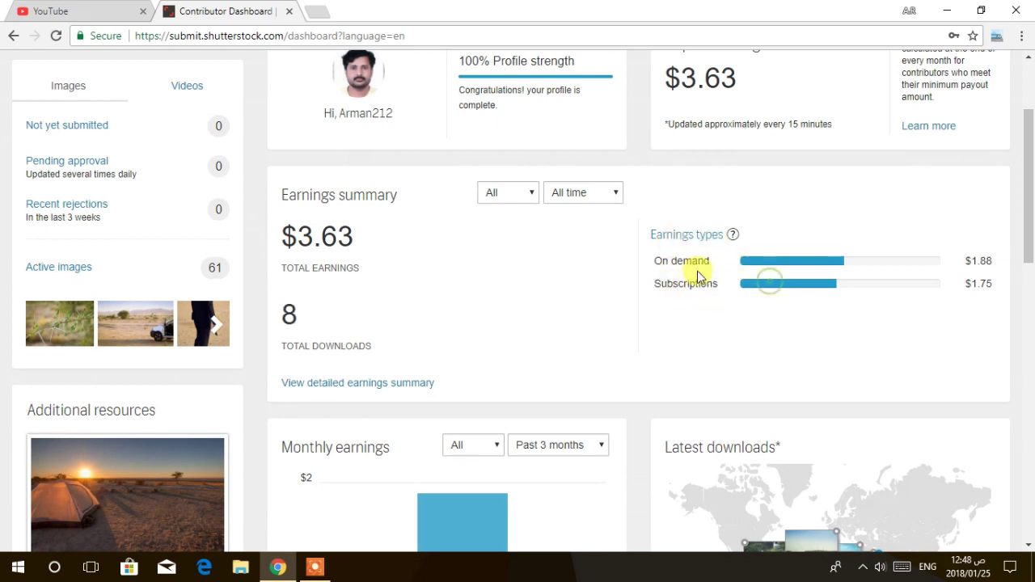
drag(677, 261, 700, 263)
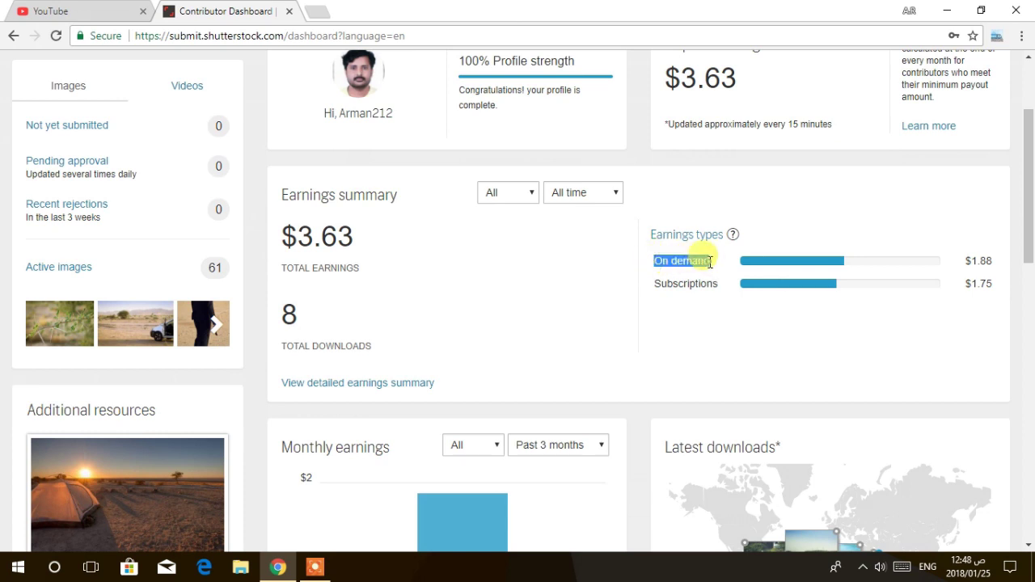
click(658, 264)
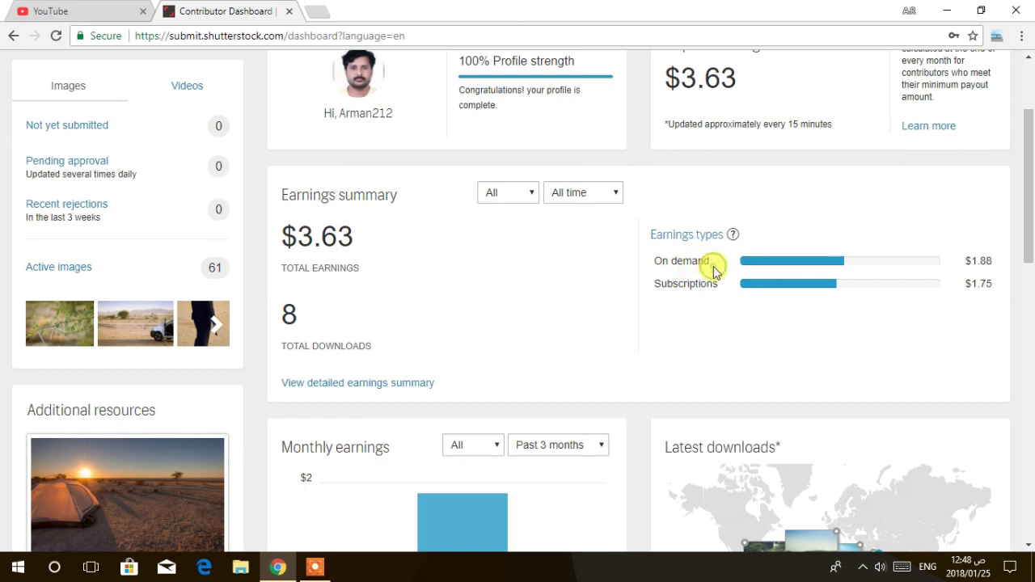
drag(713, 266, 653, 264)
click(677, 288)
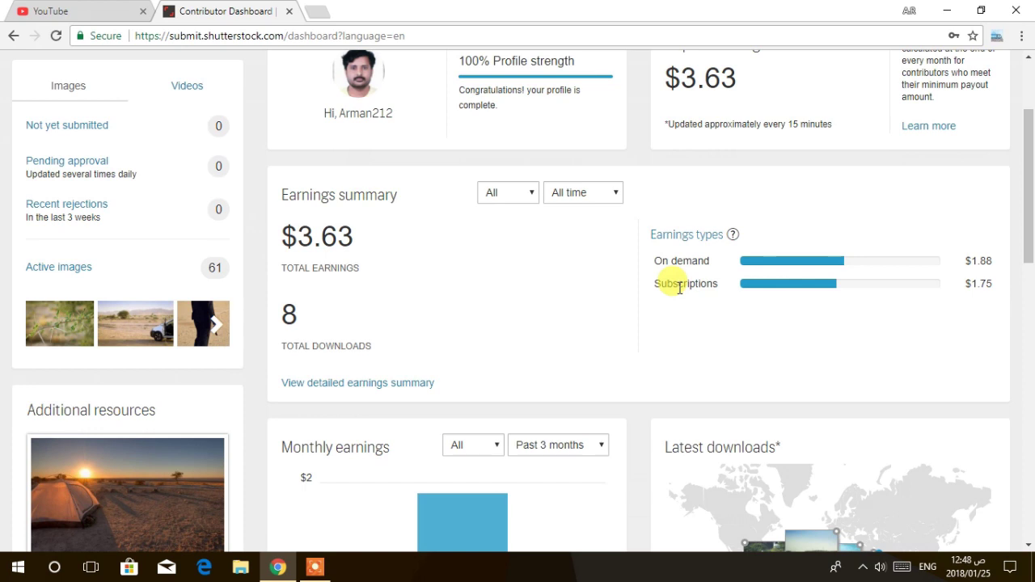
scroll(566, 238, up, 2)
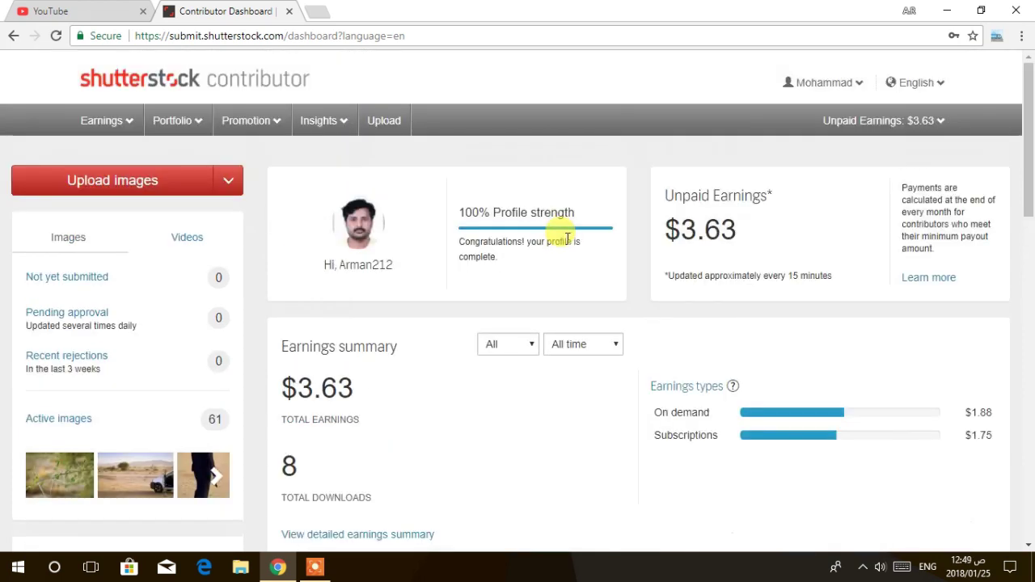
drag(666, 430, 819, 431)
click(721, 395)
right_click(722, 399)
scroll(670, 377, down, 6)
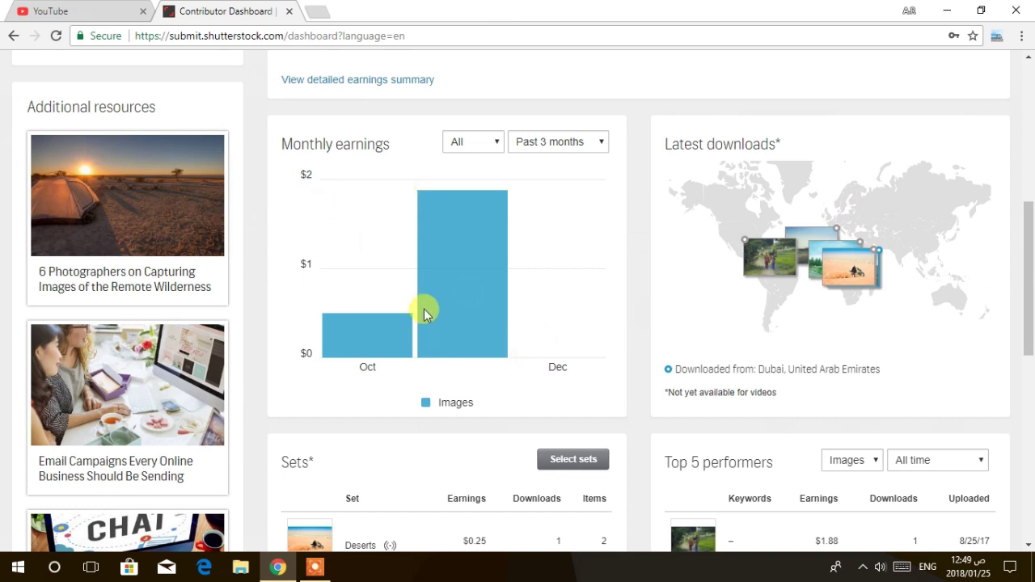
mouse_move(433, 298)
scroll(434, 297, down, 3)
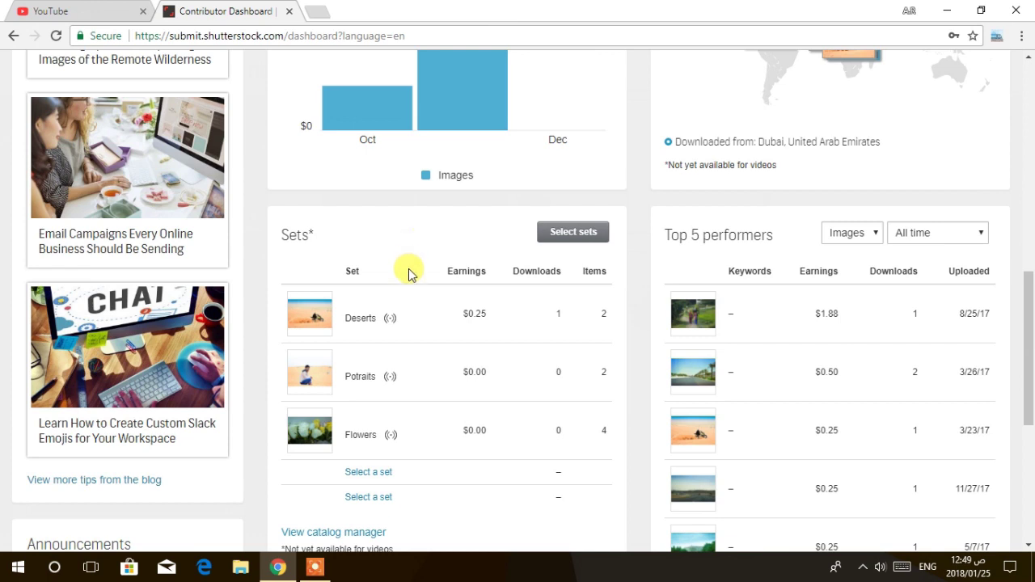
scroll(452, 264, down, 1)
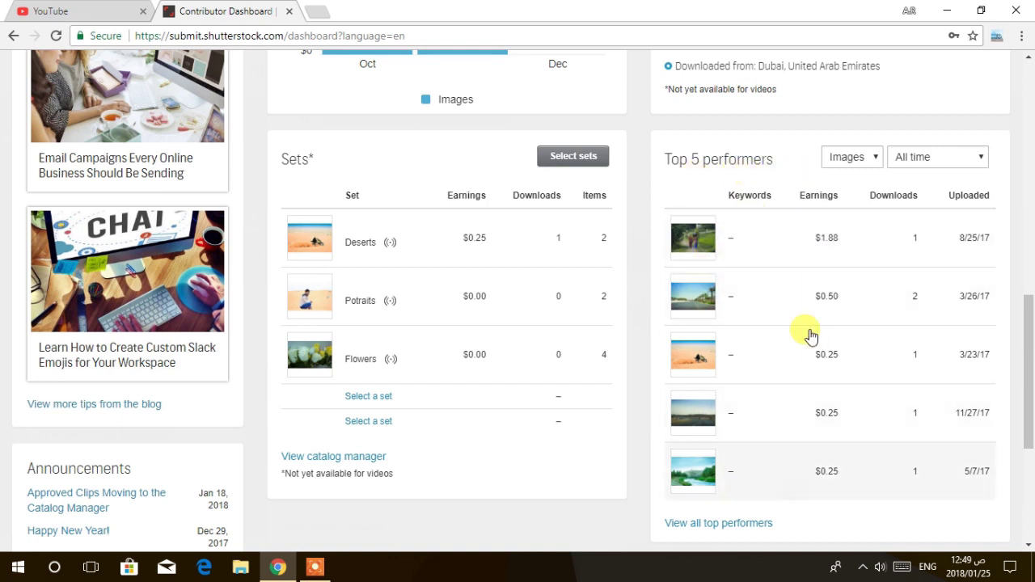
scroll(727, 452, down, 2)
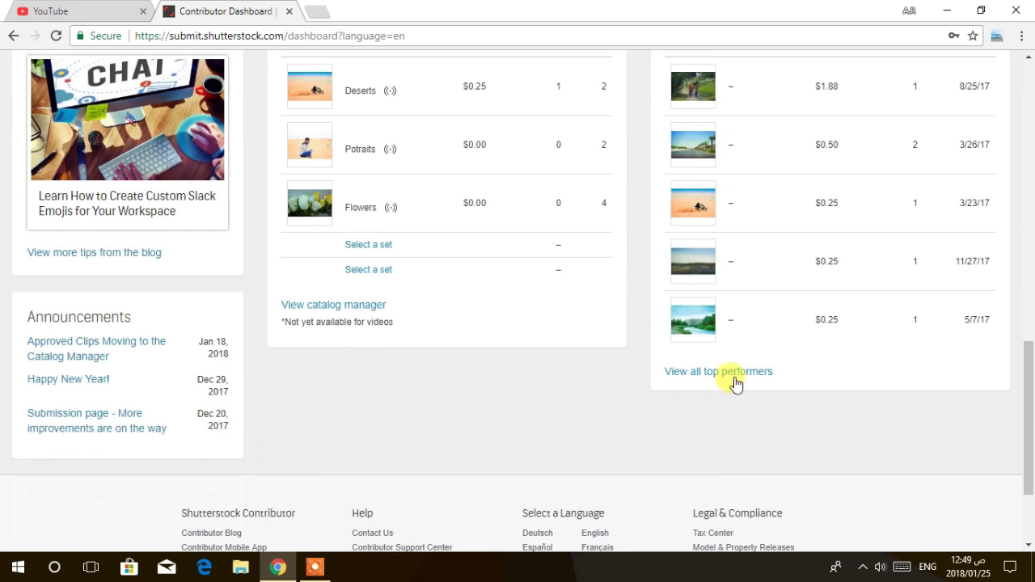
scroll(734, 380, up, 12)
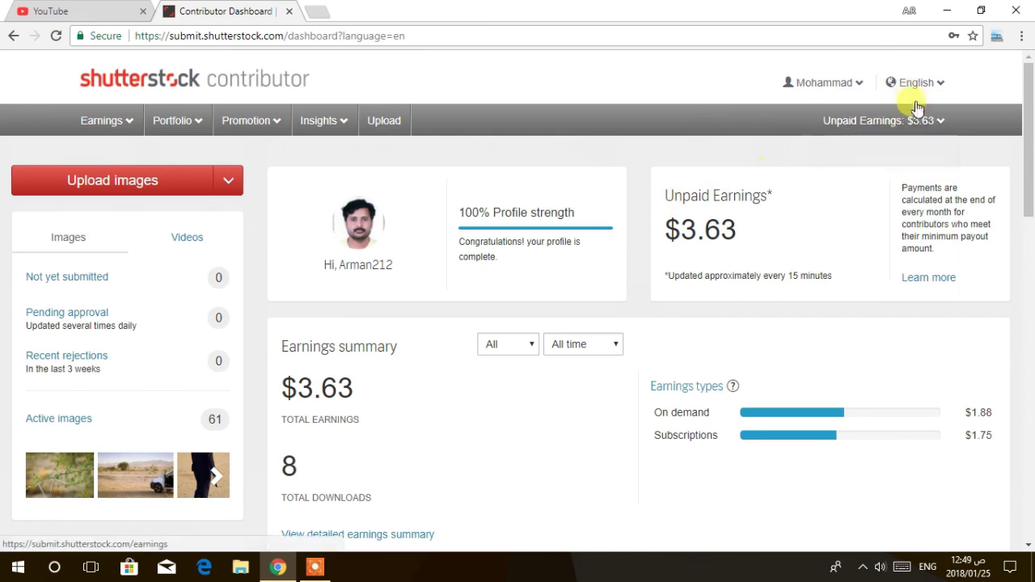
From the desktop, select _DSC4300 and _DSC4404 and view _DSC4300 in Photos.
click(947, 11)
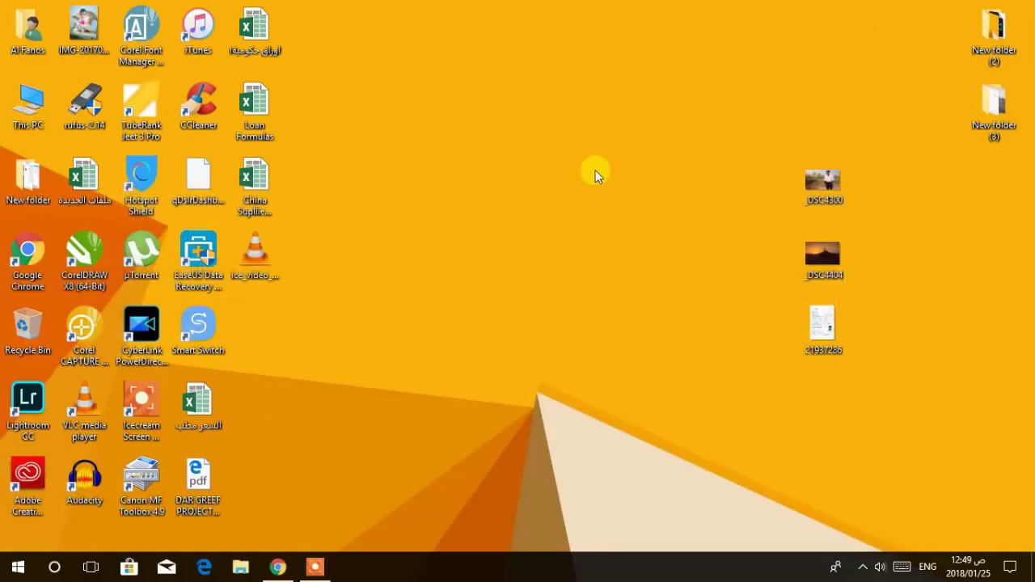
drag(742, 117, 876, 267)
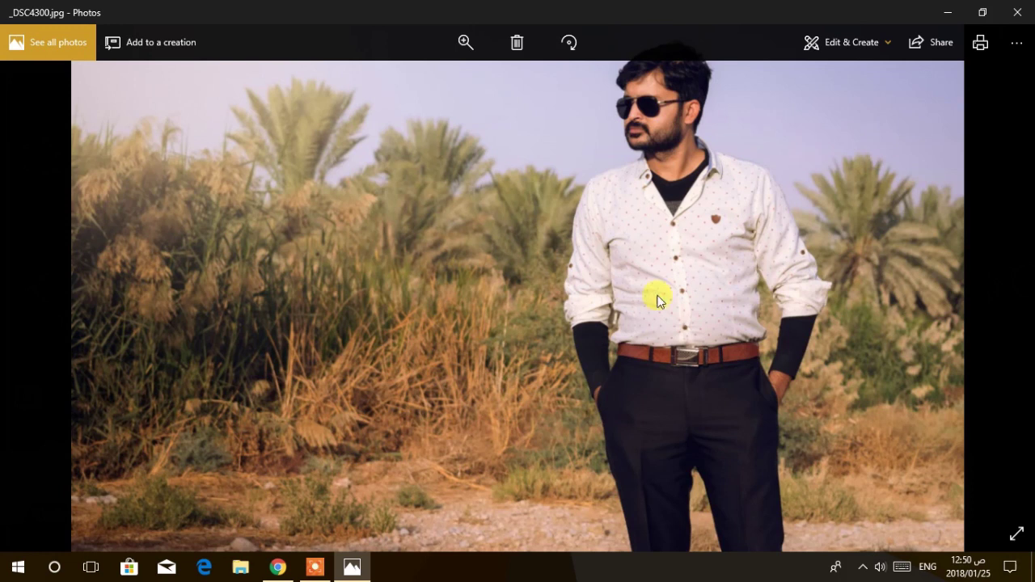
click(1016, 41)
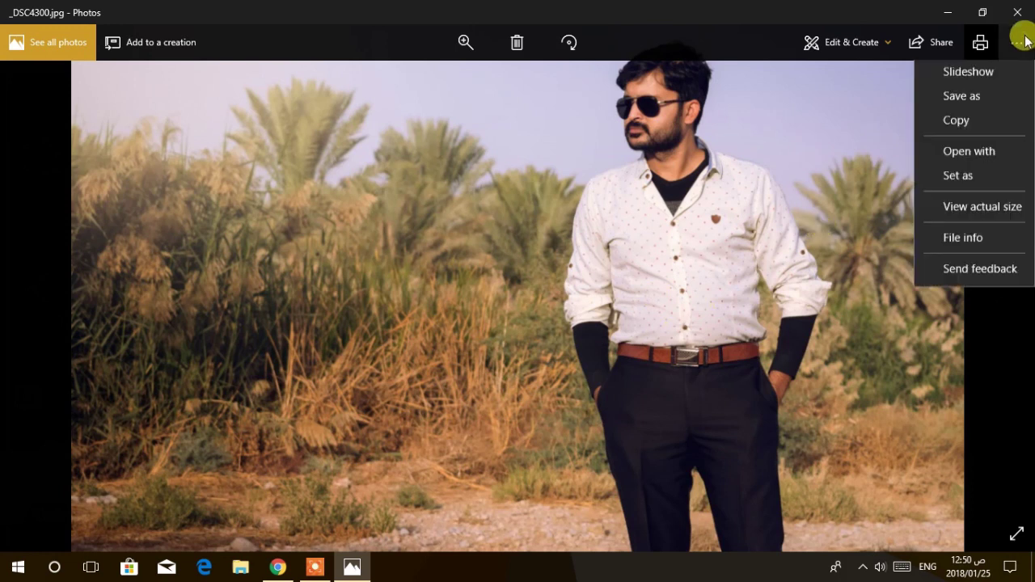
click(978, 245)
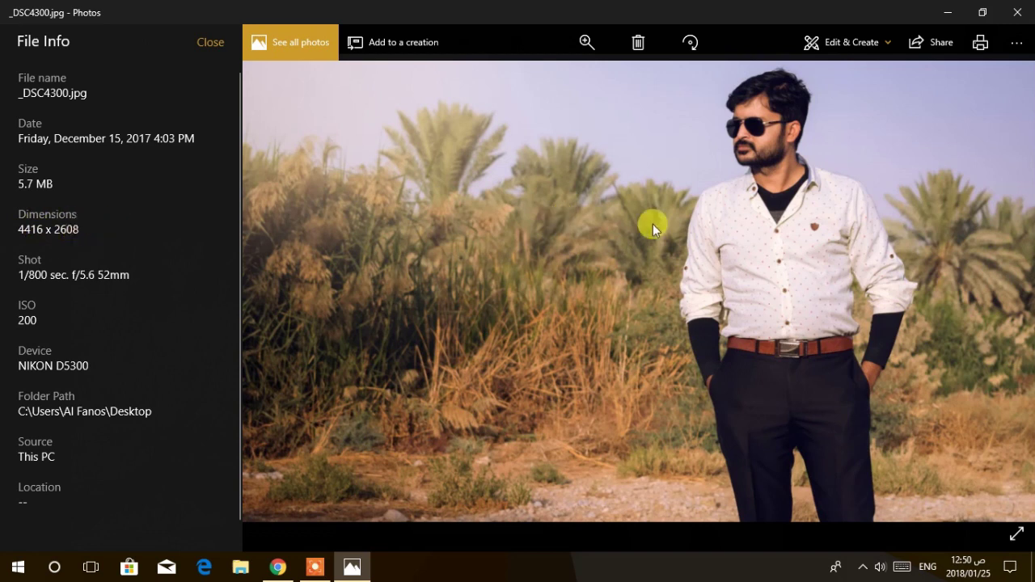
drag(68, 184, 11, 173)
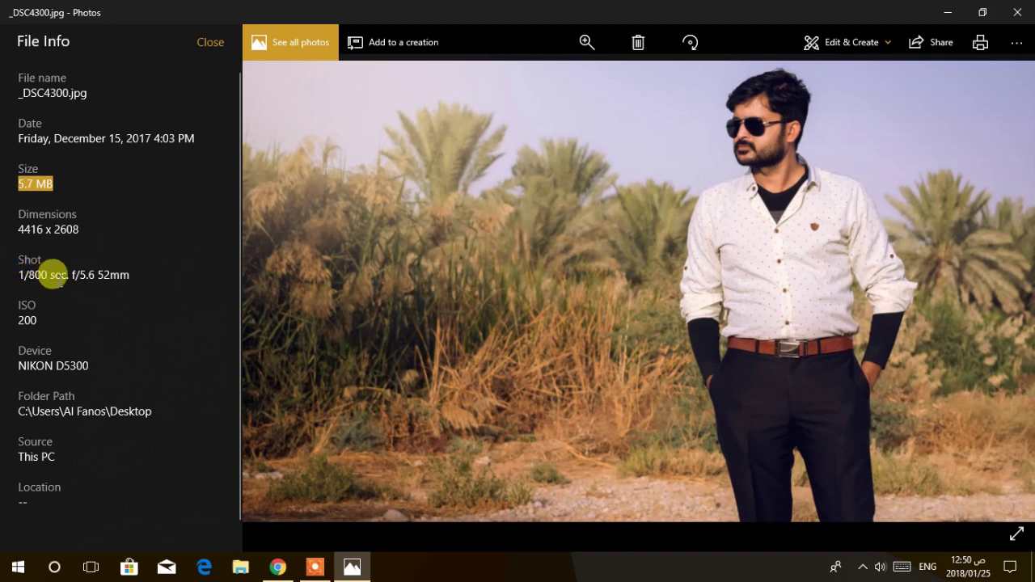
click(62, 276)
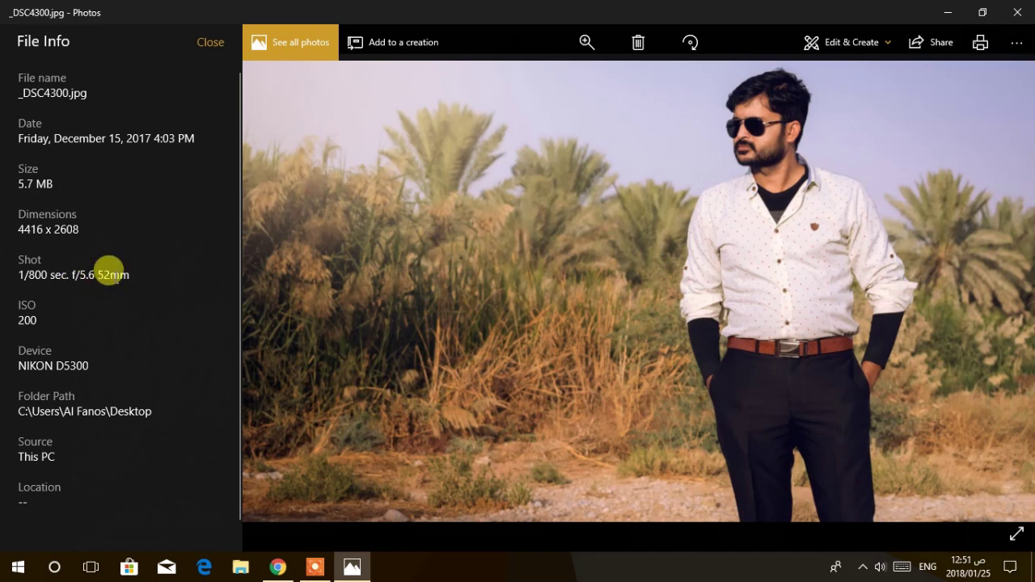
click(216, 41)
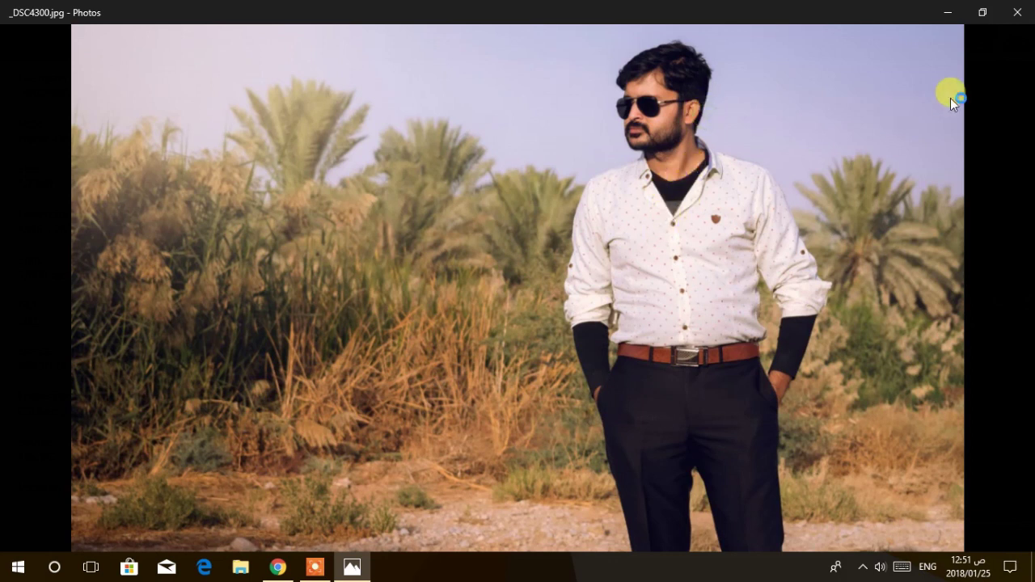
Show _DSC4300 at actual size and inspect the shirt front and face closely.
click(1013, 43)
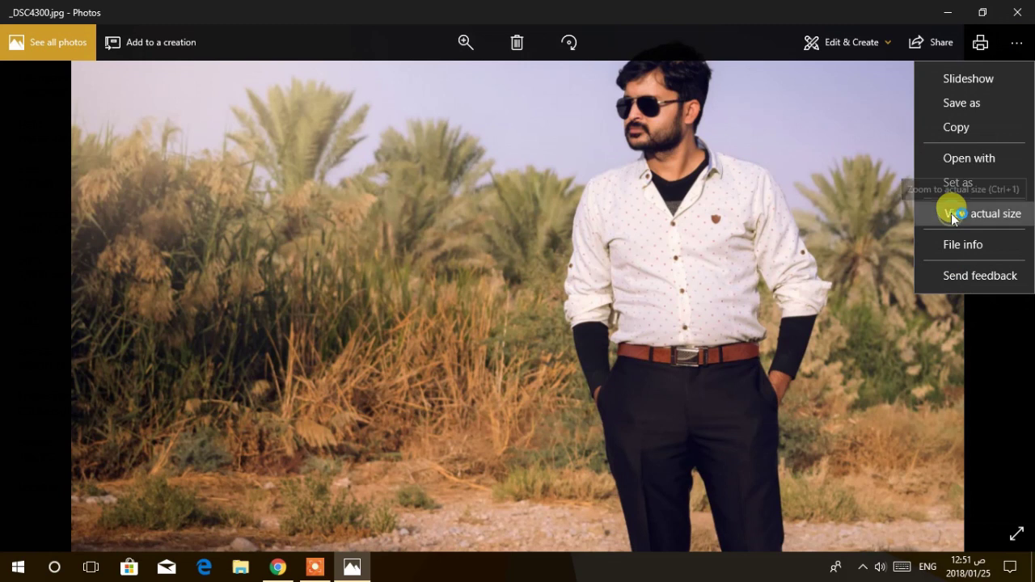
click(951, 215)
drag(919, 148, 393, 339)
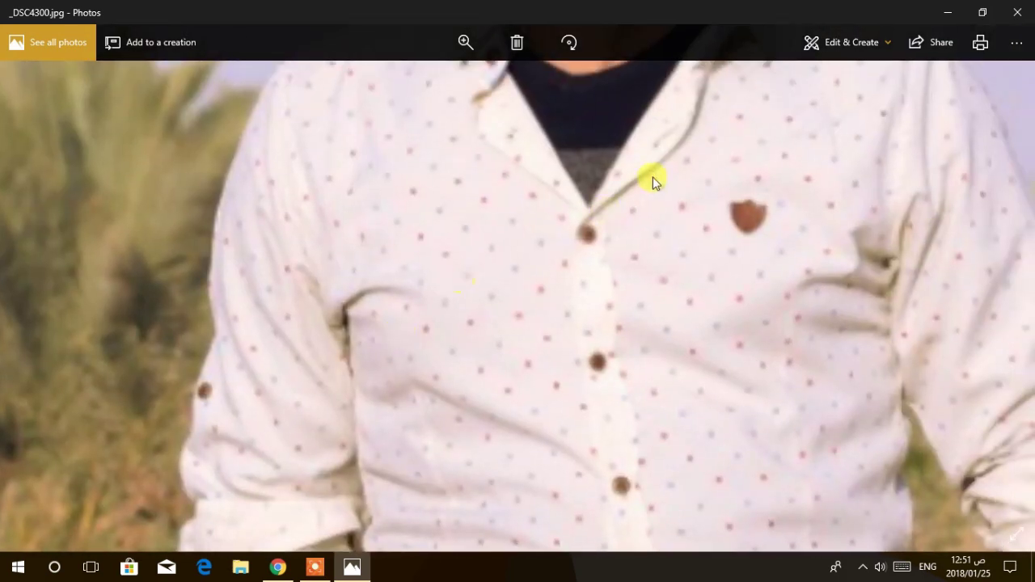
drag(653, 182, 631, 280)
scroll(655, 275, up, 2)
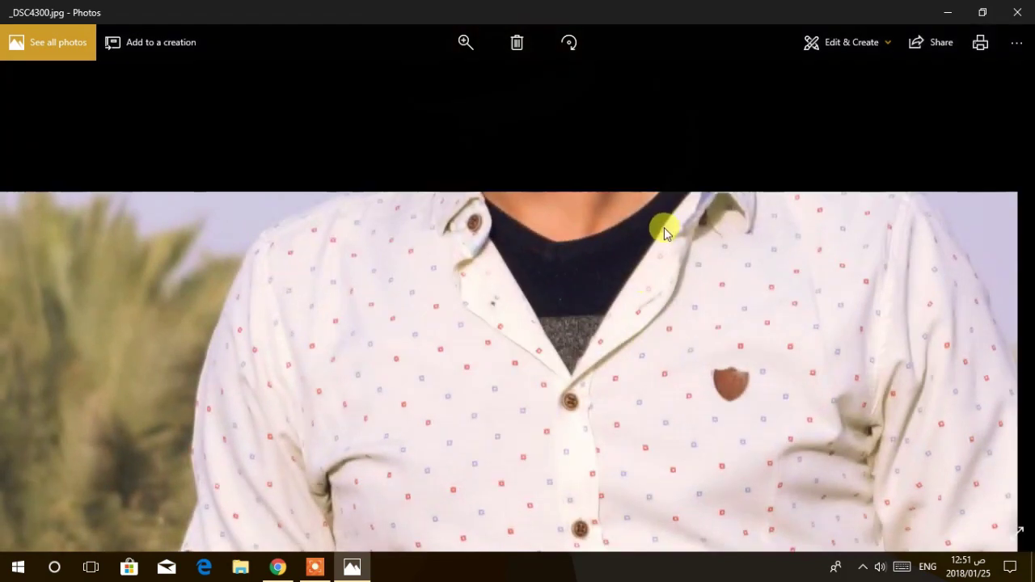
drag(649, 203, 693, 381)
drag(684, 277, 714, 308)
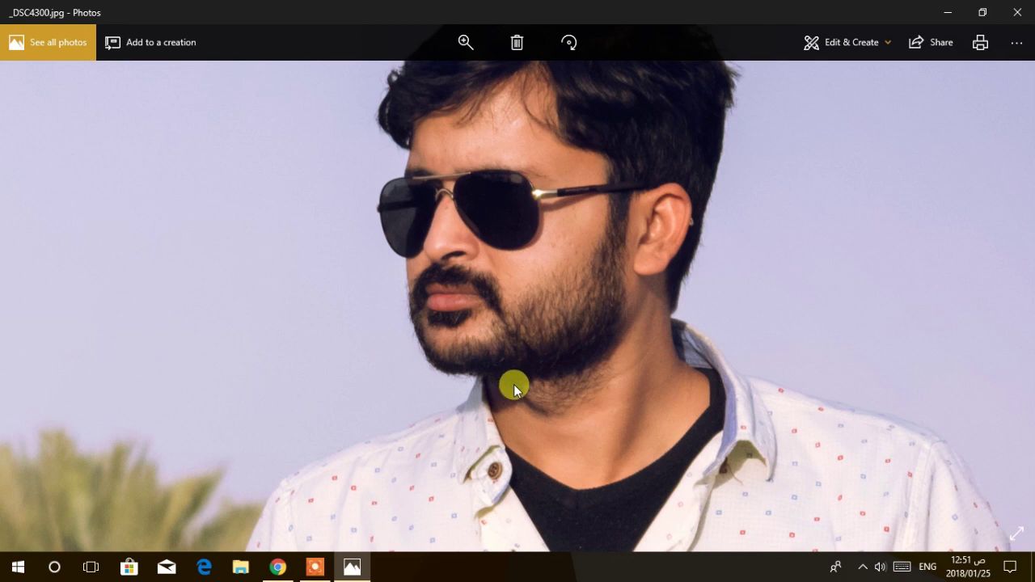
Check the palms, shirt buttons, sleeve and face, then fit the photo to the window.
drag(535, 373, 863, 200)
drag(204, 283, 197, 215)
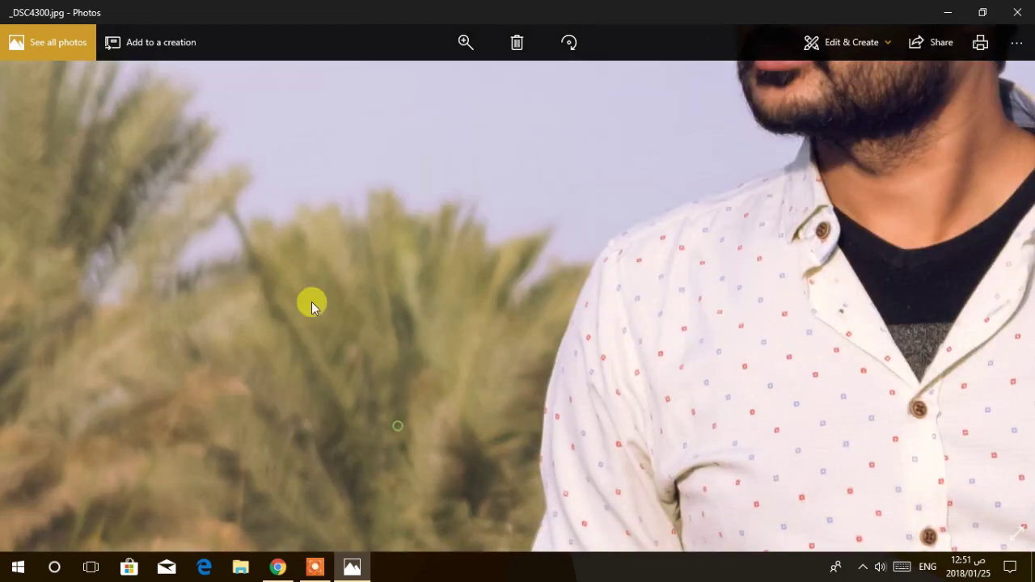
drag(311, 302, 254, 268)
drag(204, 313, 469, 185)
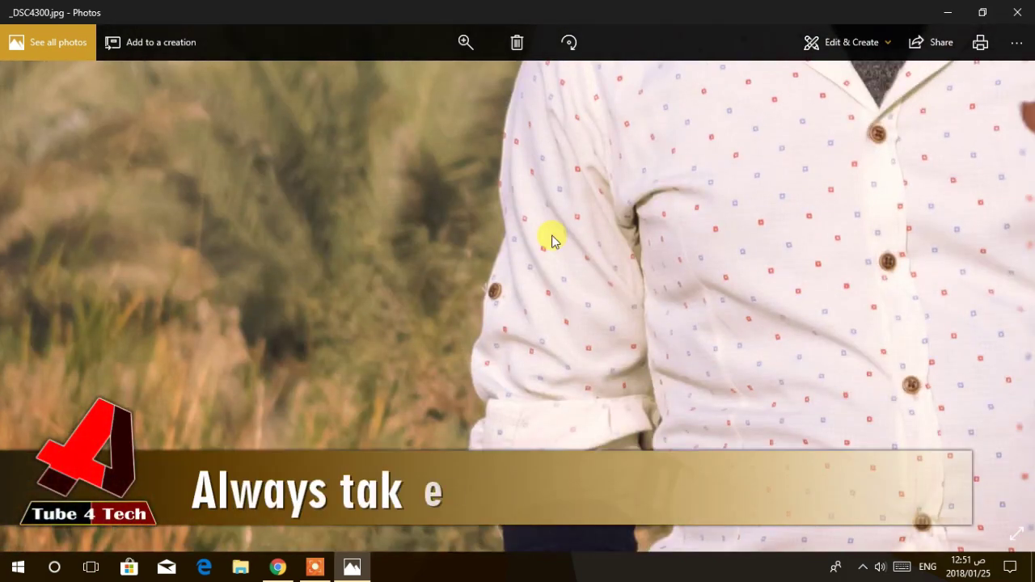
drag(562, 290, 263, 359)
drag(660, 199, 585, 438)
drag(617, 259, 631, 360)
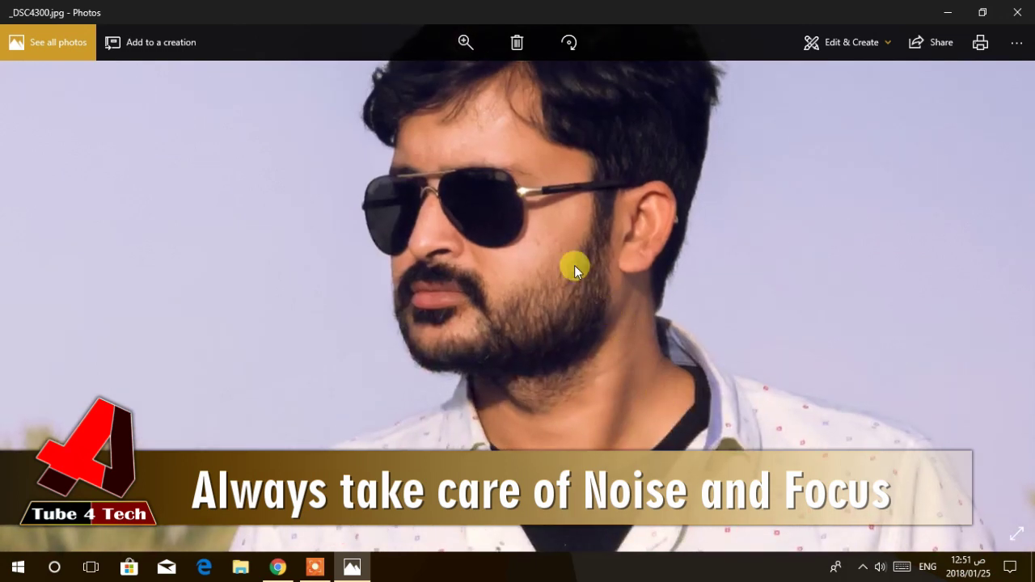
double_click(575, 259)
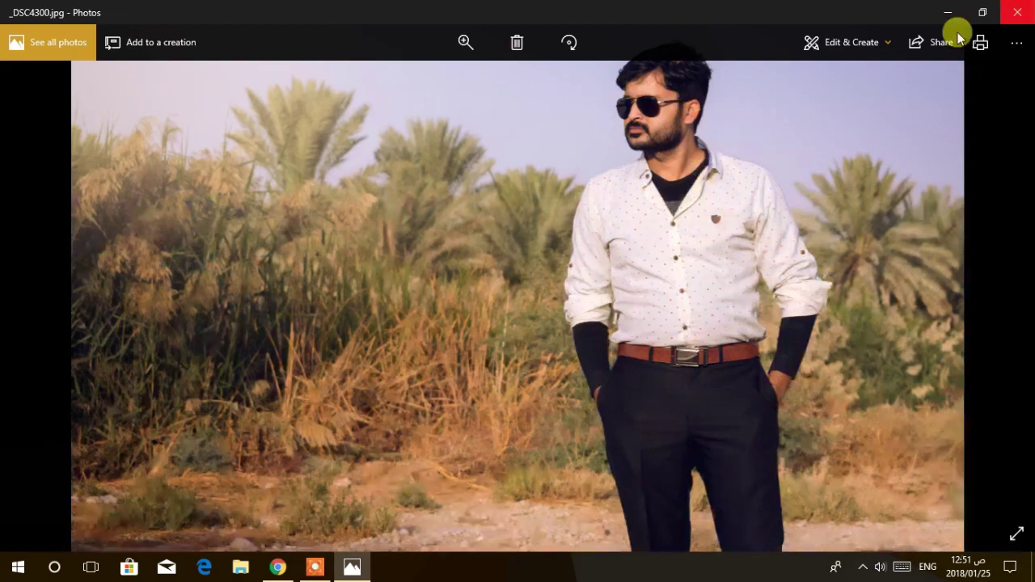
Close the portrait and open the sunset tent photo _DSC4404 in Photos.
click(1020, 10)
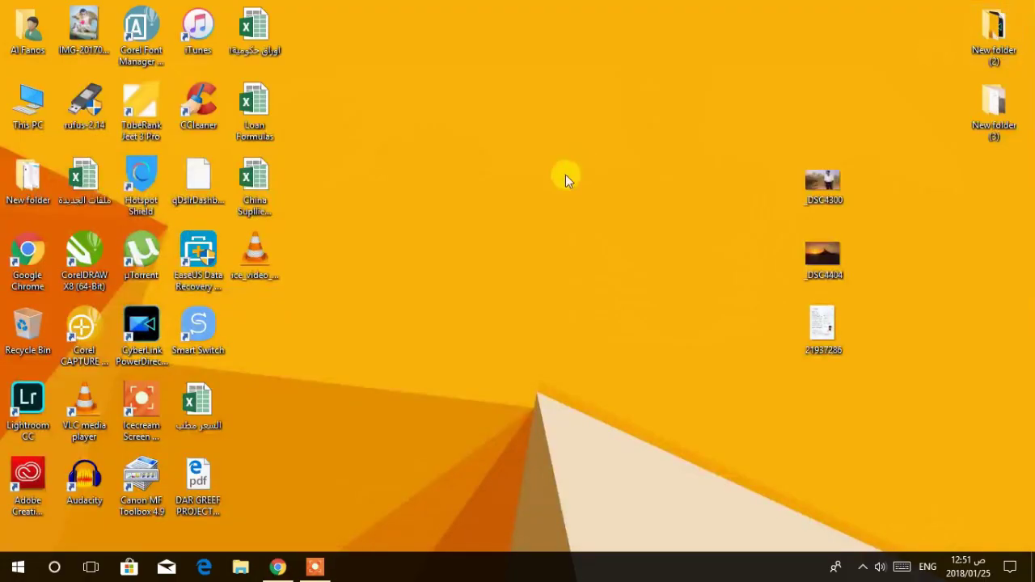
click(826, 257)
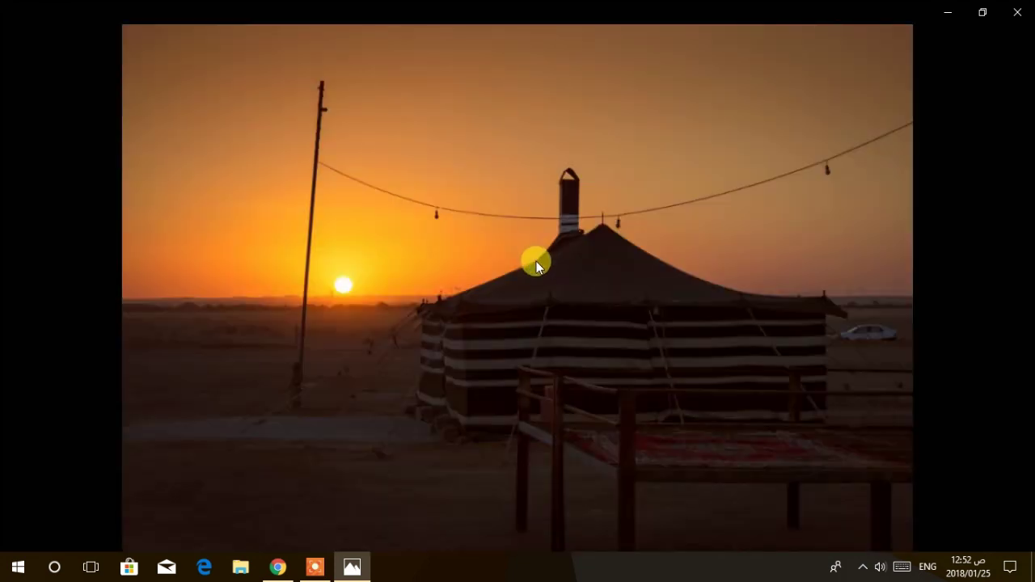
mouse_move(336, 308)
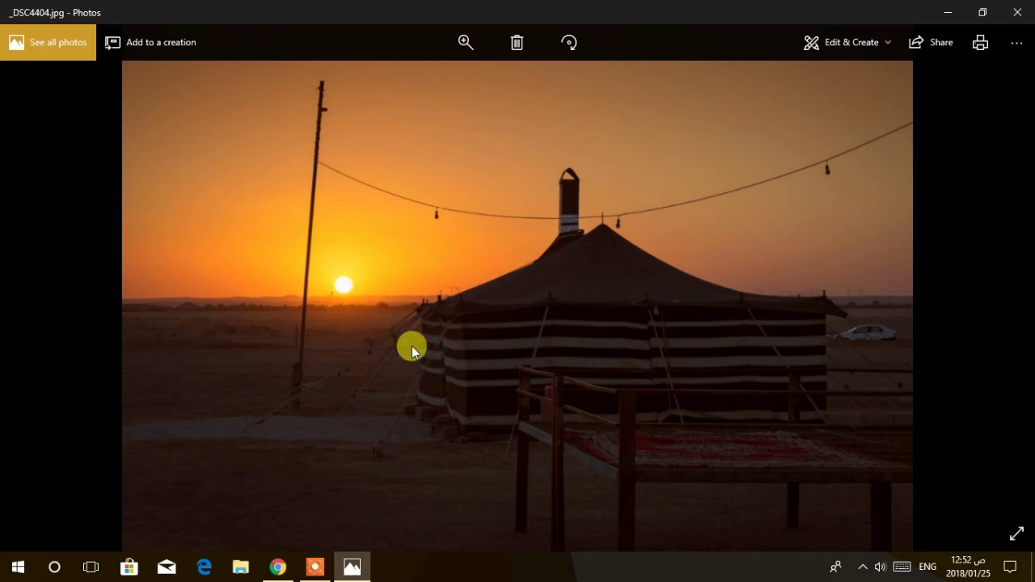
scroll(424, 361, up, 2)
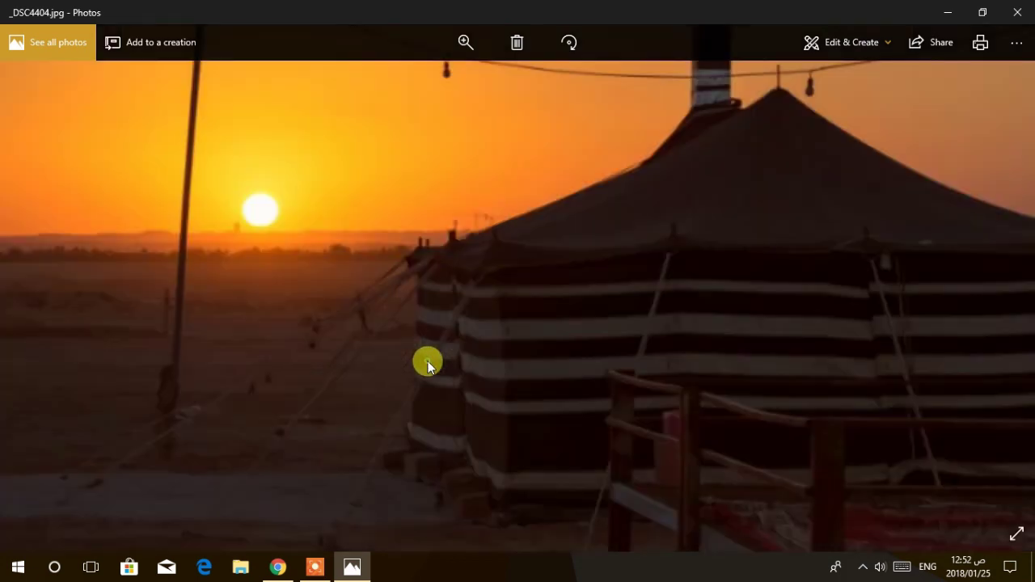
drag(341, 366, 523, 261)
drag(630, 270, 601, 320)
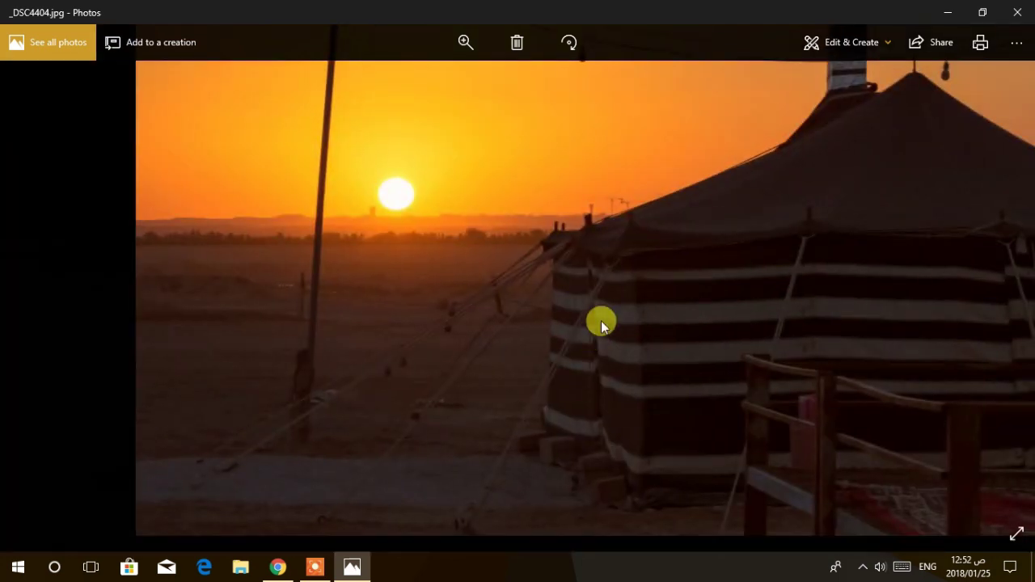
drag(716, 234, 548, 332)
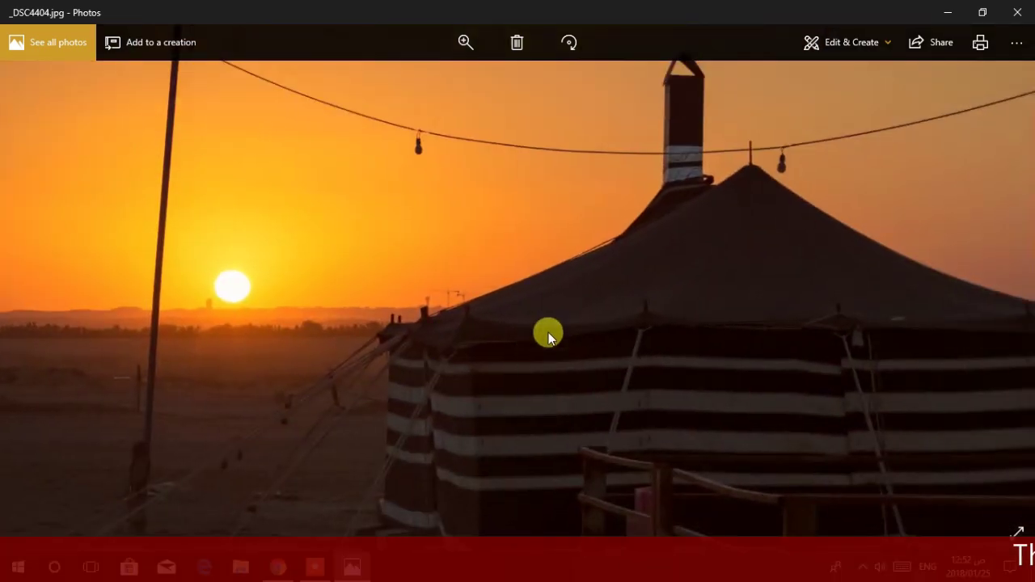
drag(612, 289, 684, 344)
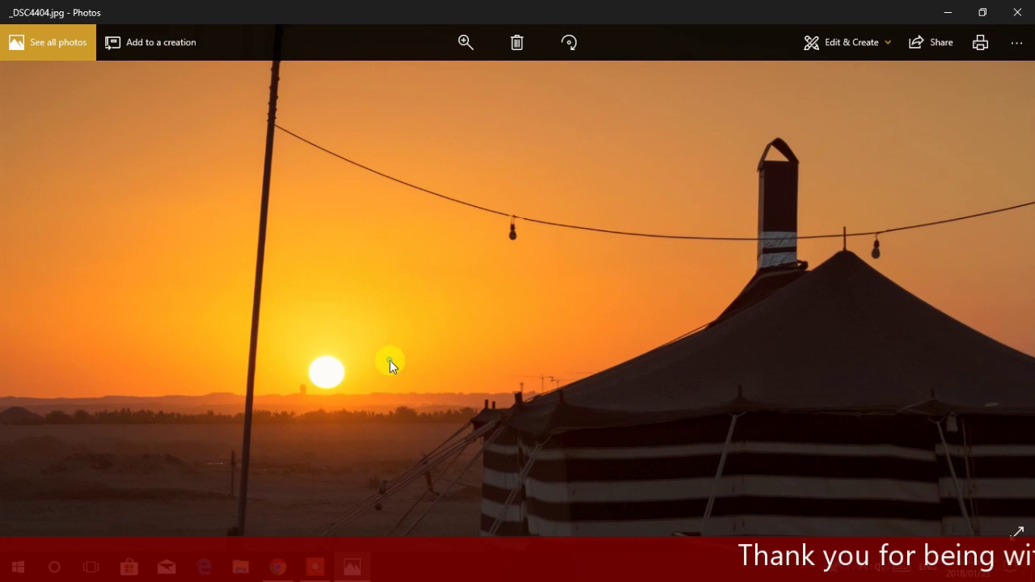
scroll(393, 363, down, 5)
scroll(336, 277, up, 3)
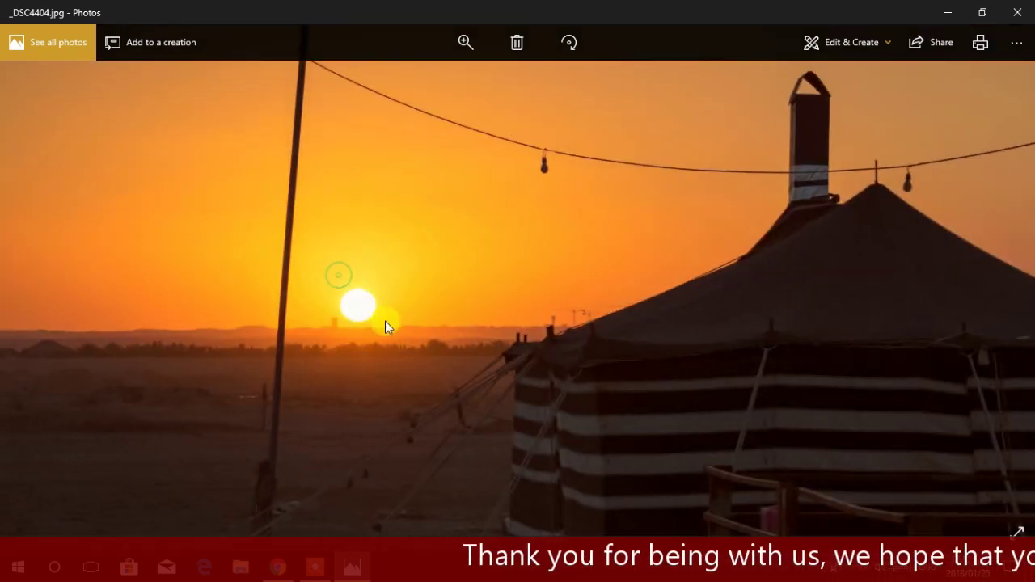
drag(411, 377, 342, 300)
drag(387, 387, 391, 297)
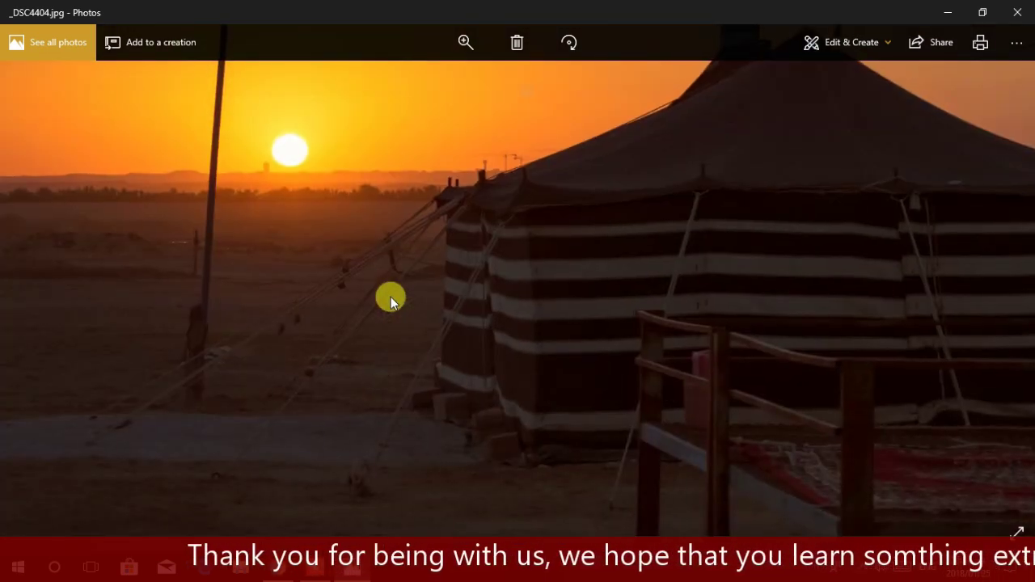
drag(340, 251, 474, 358)
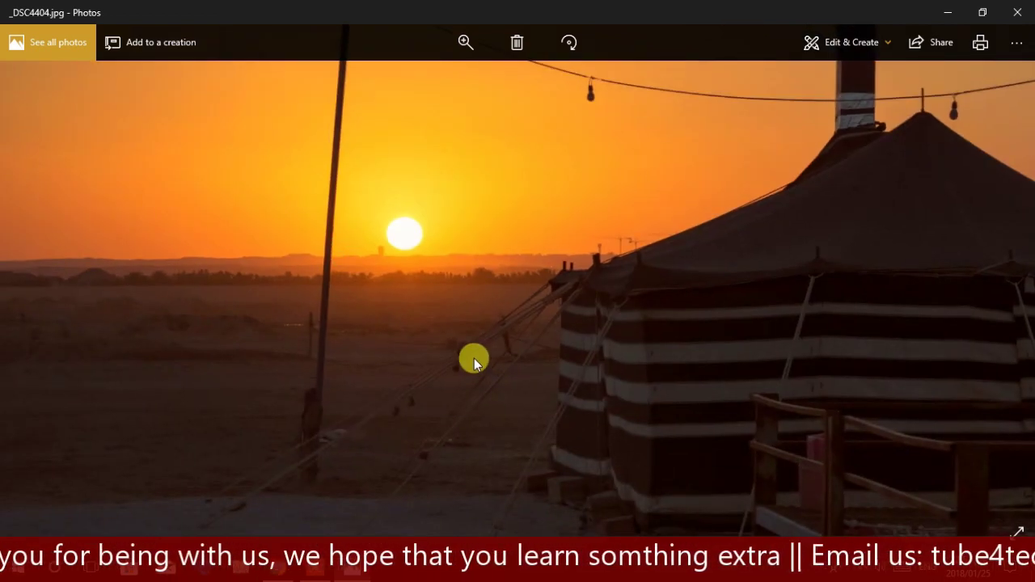
scroll(483, 258, down, 3)
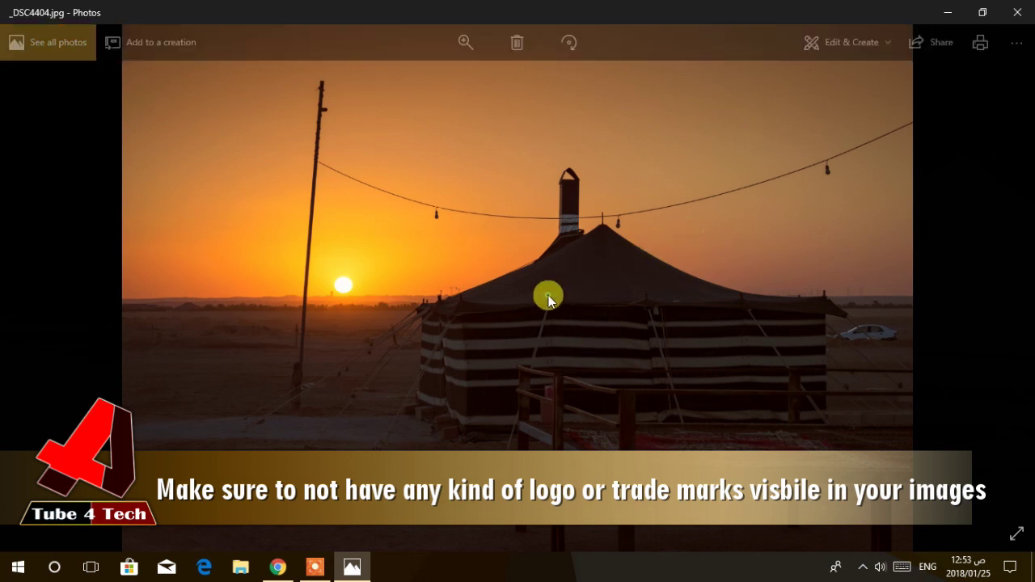
scroll(548, 295, up, 3)
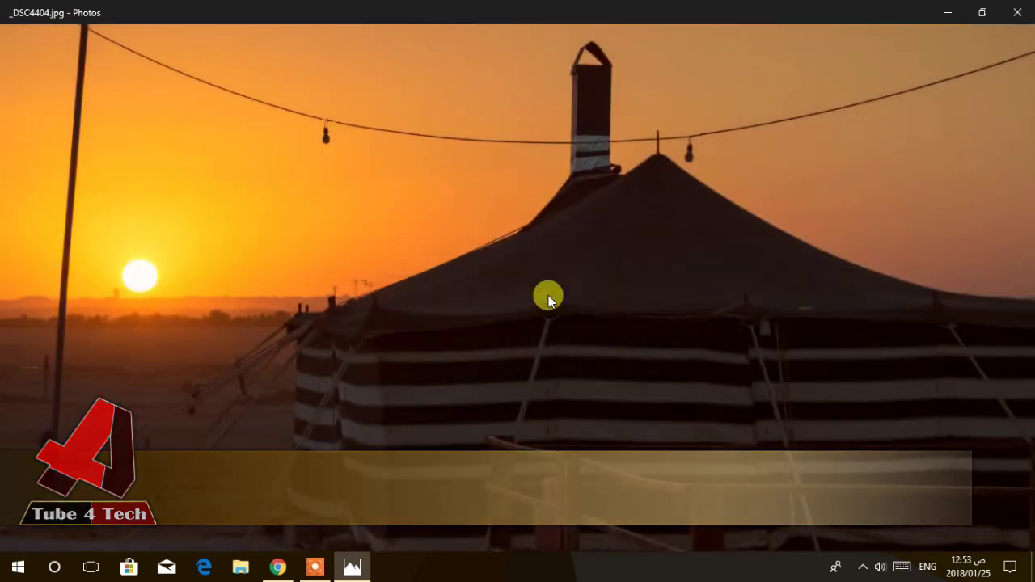
scroll(548, 295, down, 3)
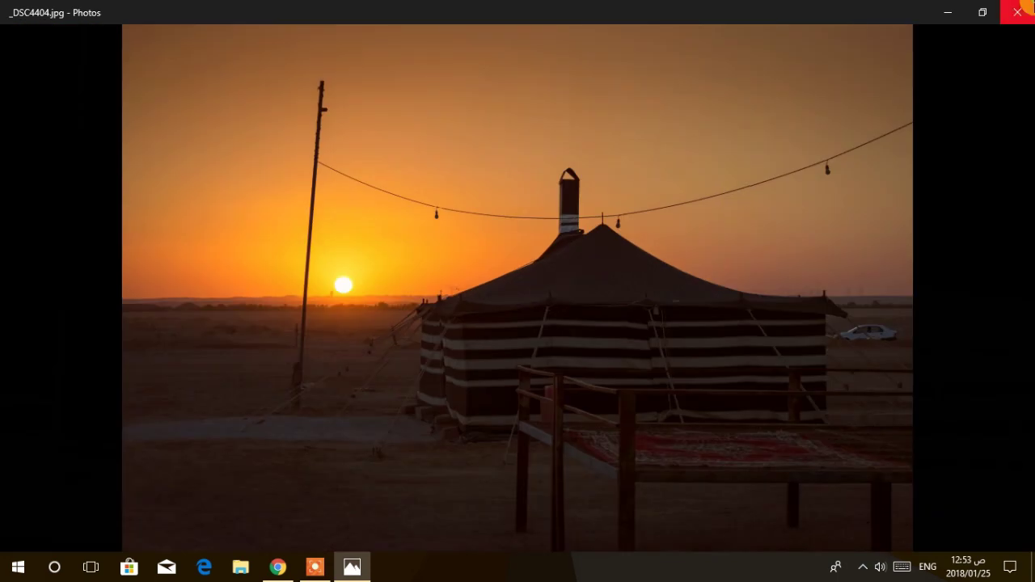
click(1017, 13)
double_click(823, 322)
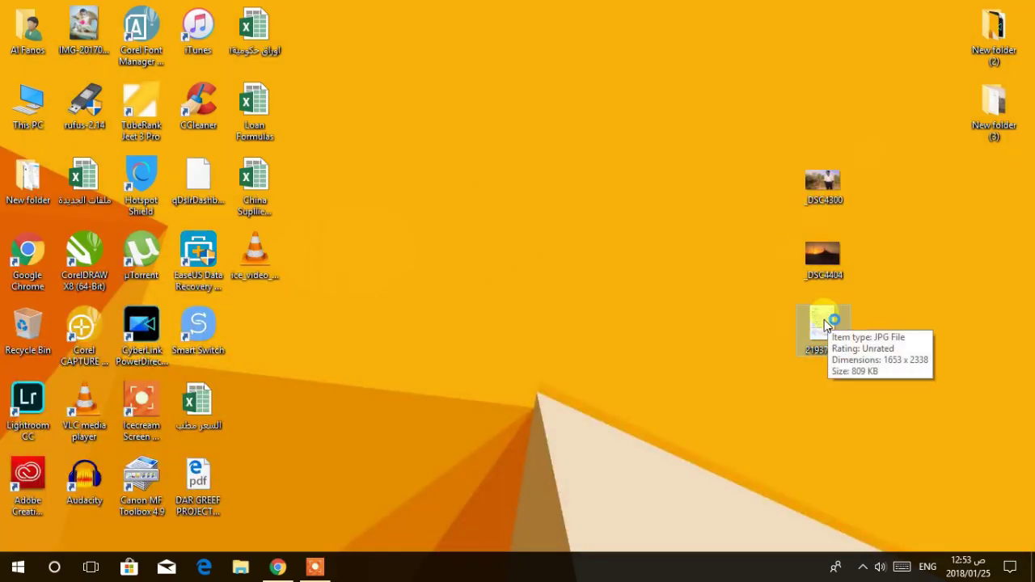
scroll(603, 204, up, 2)
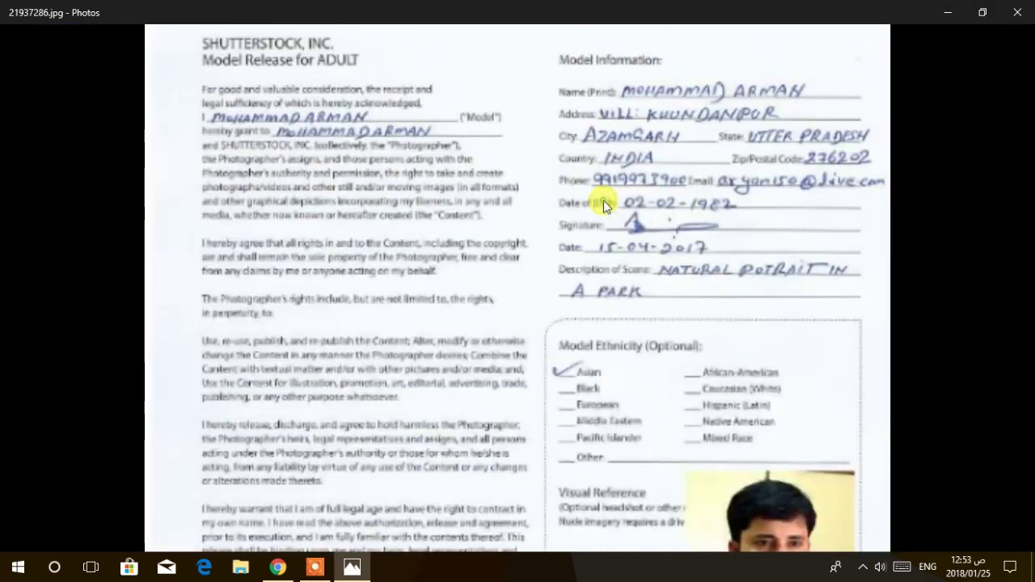
scroll(531, 104, down, 2)
scroll(536, 80, up, 2)
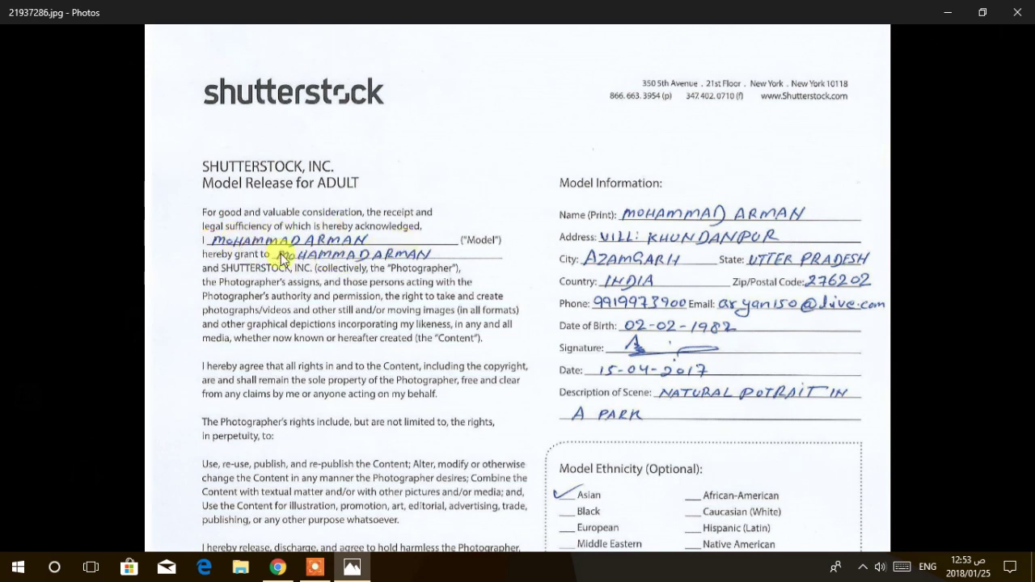
drag(280, 254, 436, 252)
click(407, 295)
scroll(443, 223, down, 5)
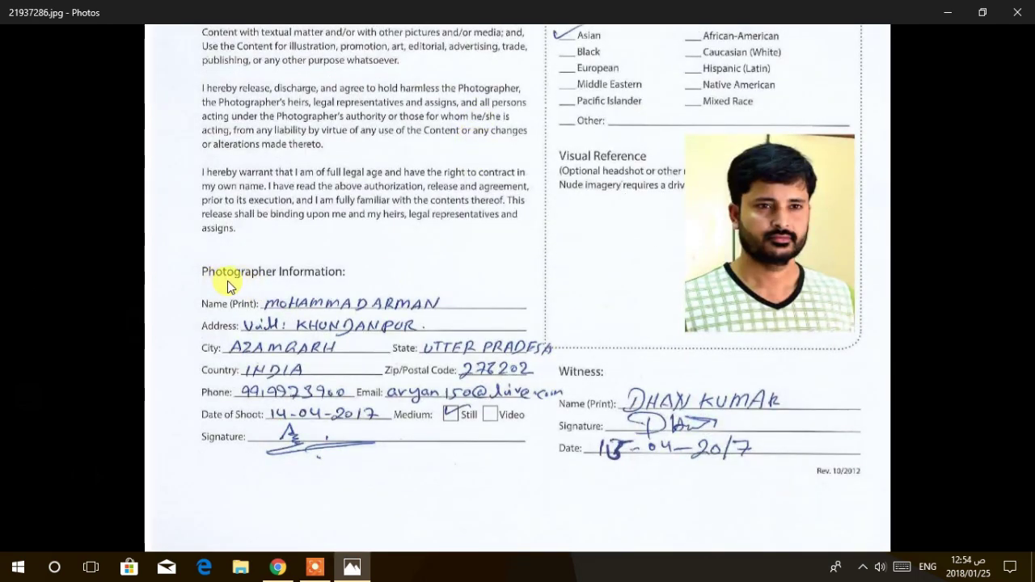
drag(449, 246, 379, 344)
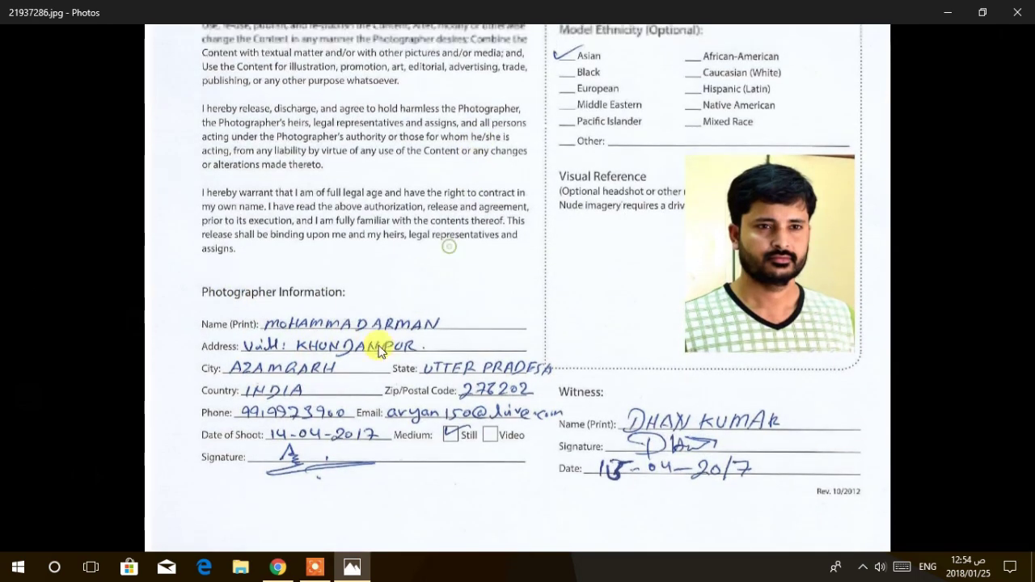
scroll(378, 344, up, 4)
click(549, 202)
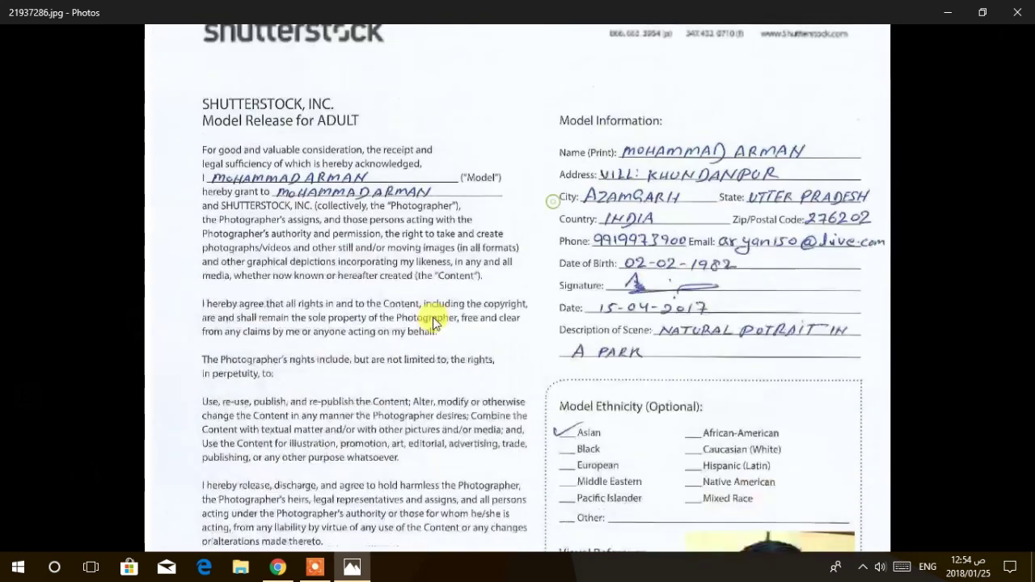
scroll(432, 322, up, 1)
scroll(711, 233, down, 1)
scroll(727, 234, up, 1)
scroll(726, 252, down, 1)
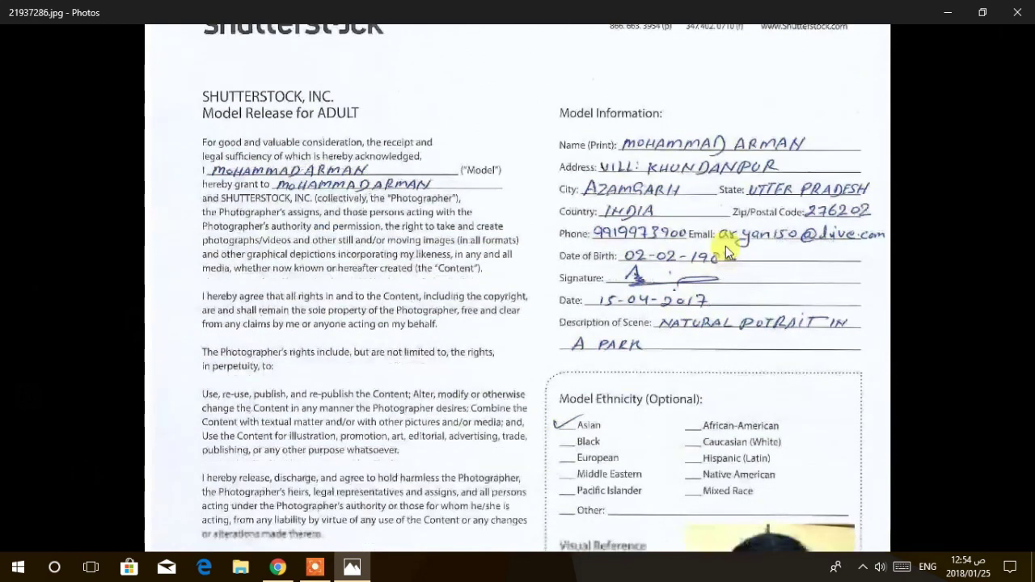
scroll(726, 253, down, 1)
scroll(726, 224, down, 2)
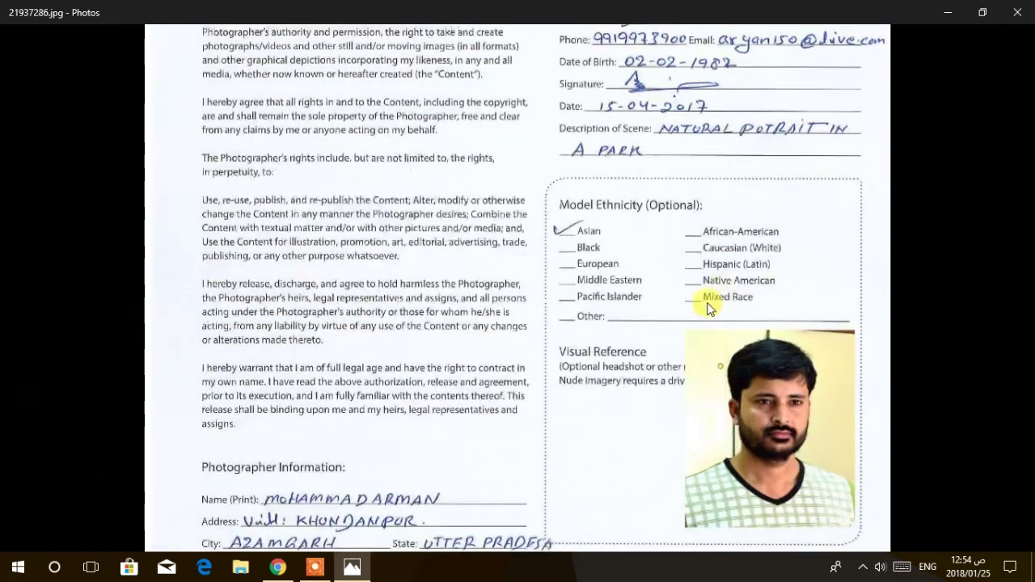
scroll(707, 309, down, 2)
scroll(704, 132, up, 1)
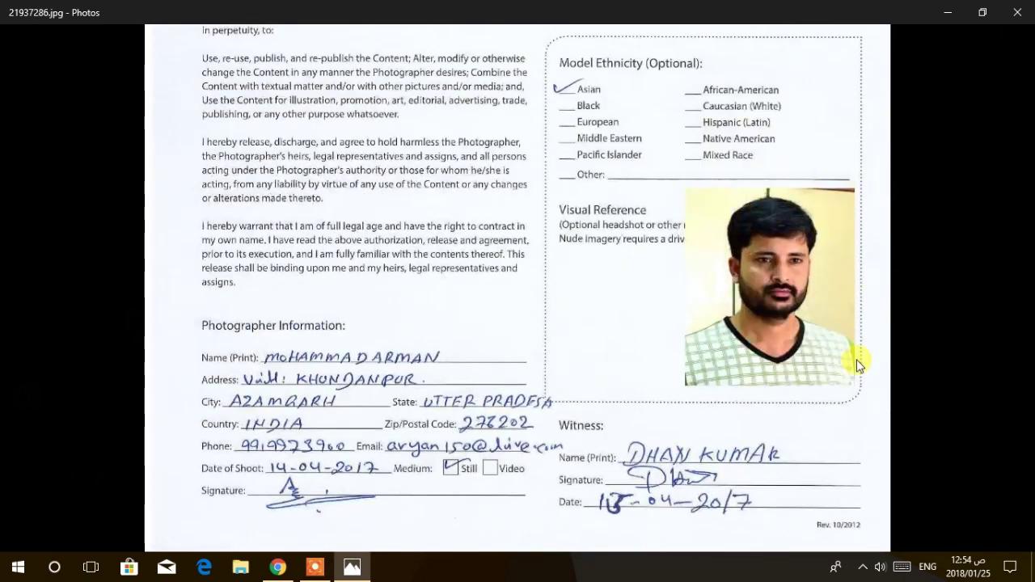
drag(552, 85, 575, 84)
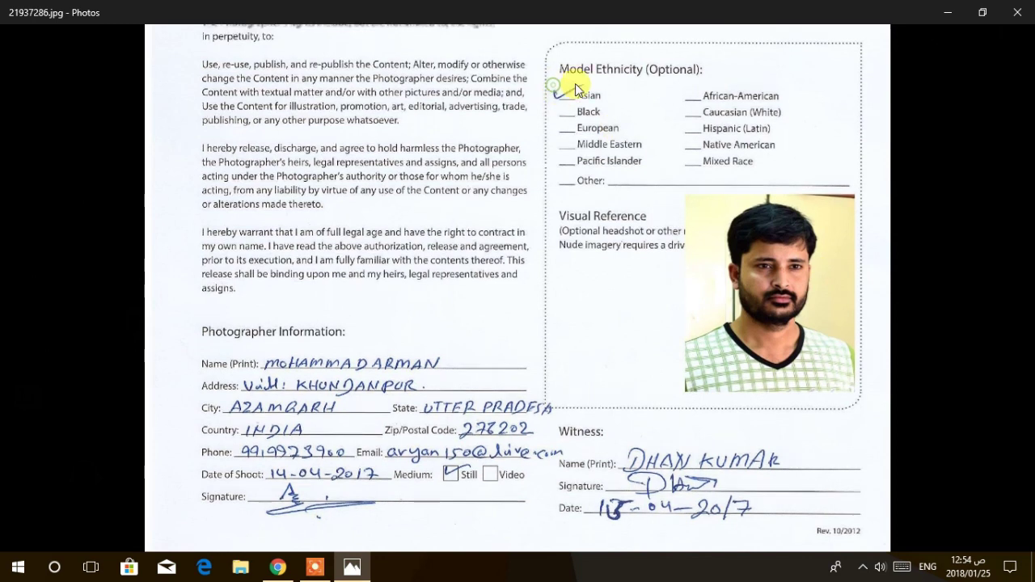
scroll(726, 178, down, 1)
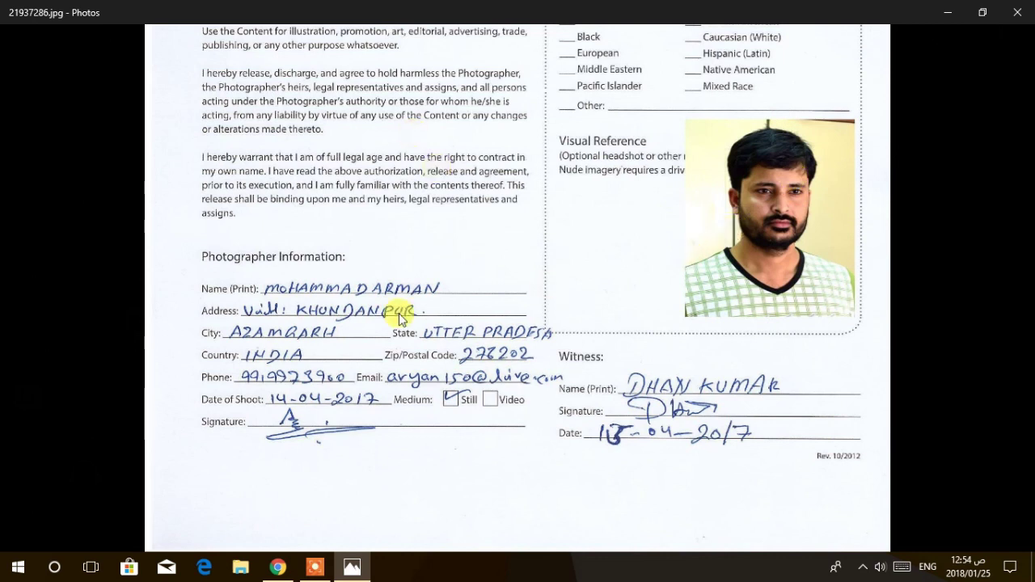
scroll(623, 324, up, 3)
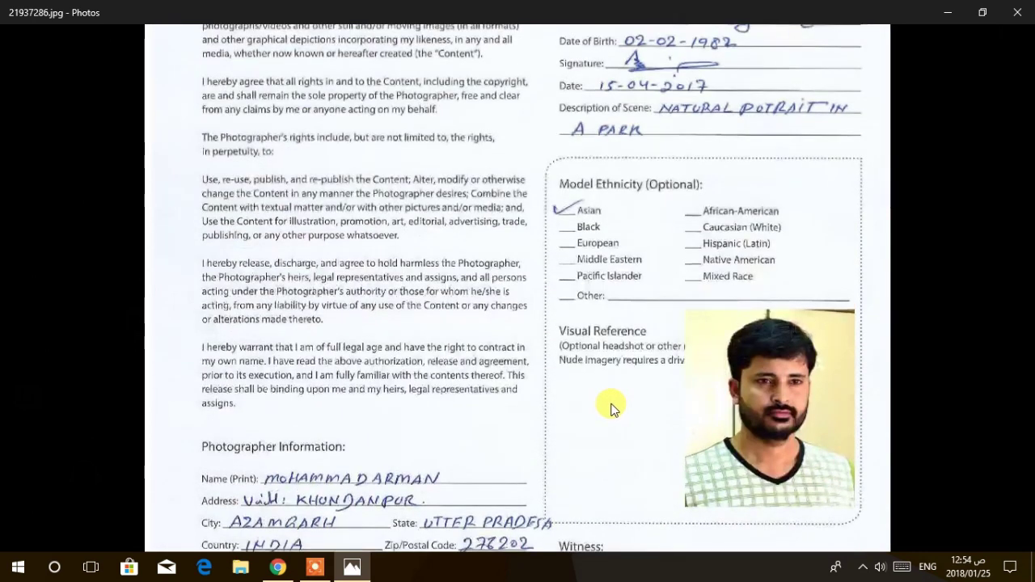
scroll(714, 229, down, 2)
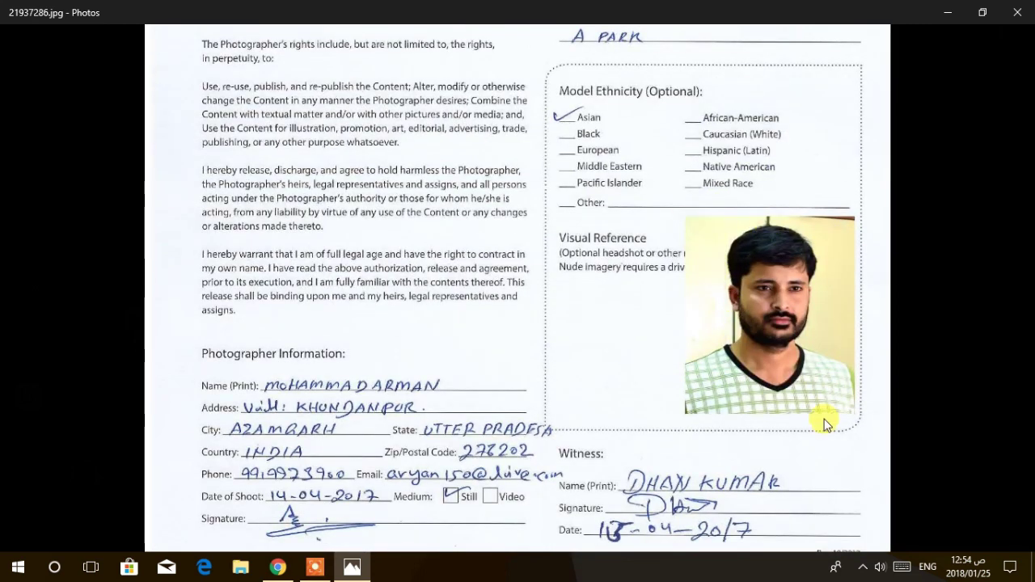
scroll(693, 395, down, 1)
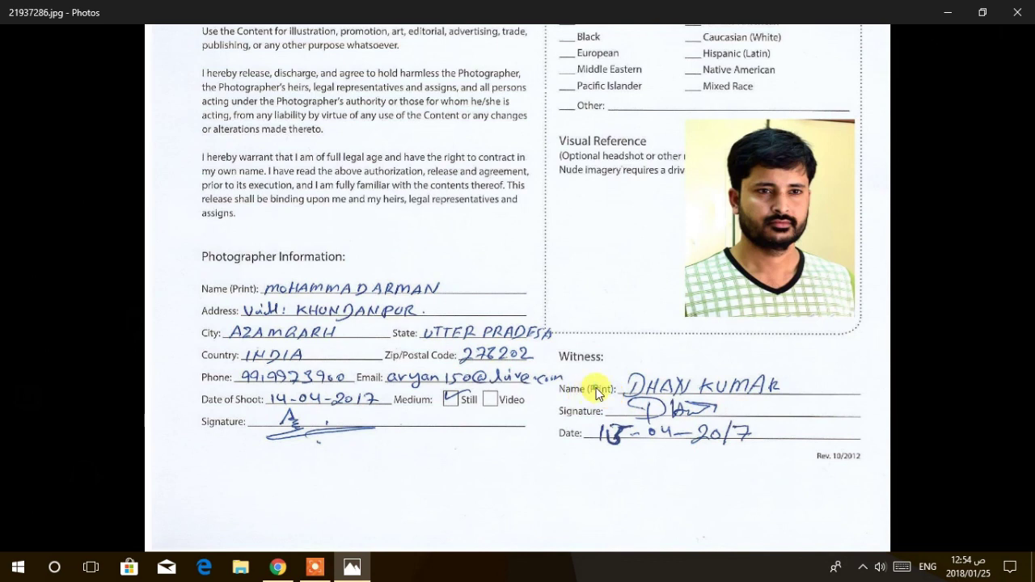
click(658, 408)
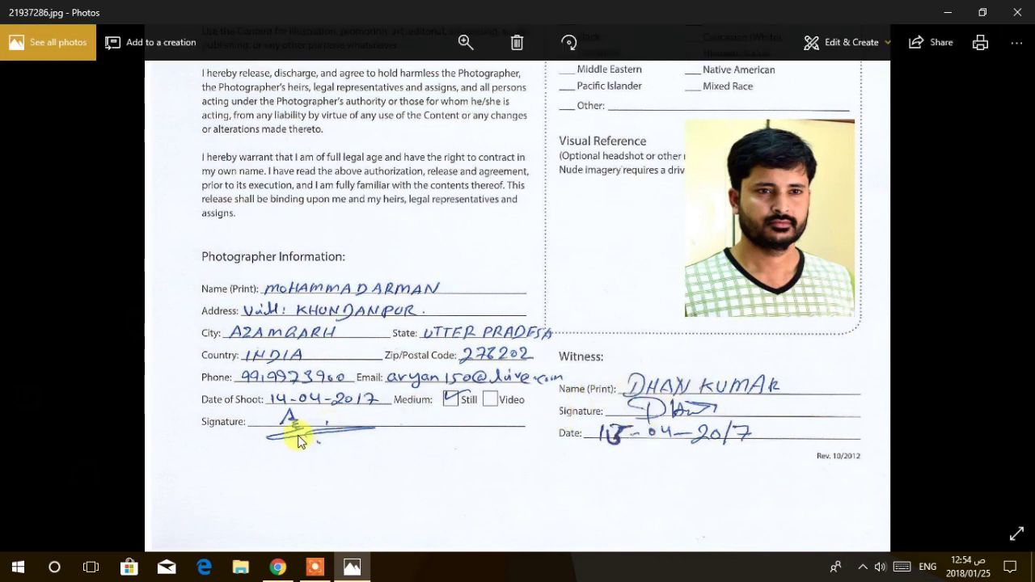
scroll(639, 243, up, 5)
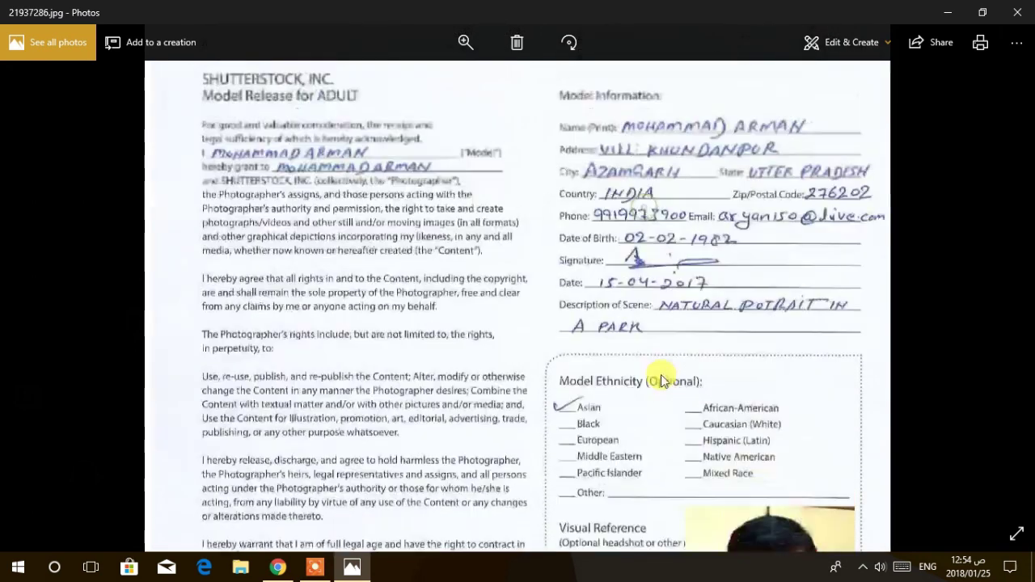
scroll(582, 356, down, 2)
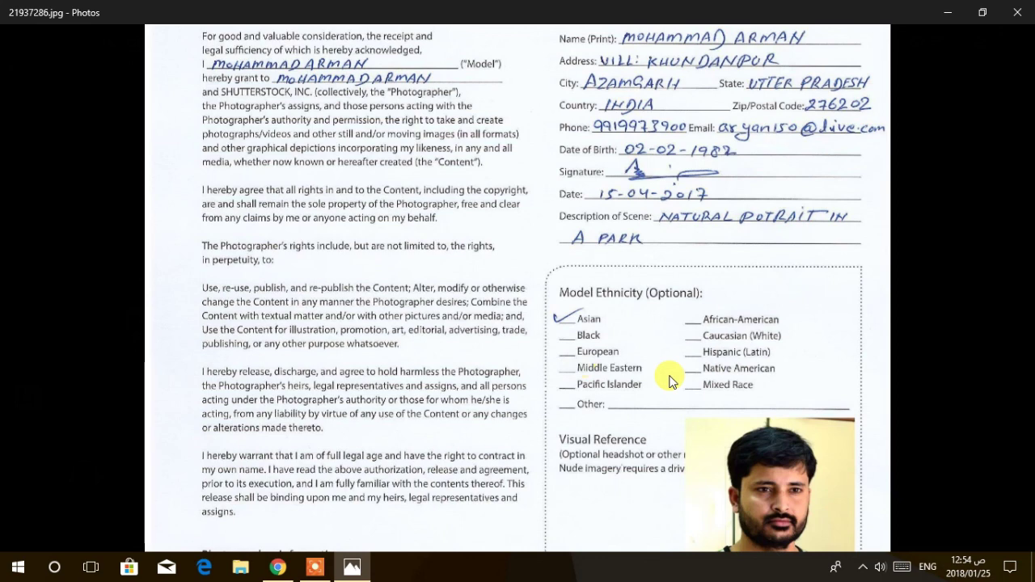
scroll(671, 372, down, 6)
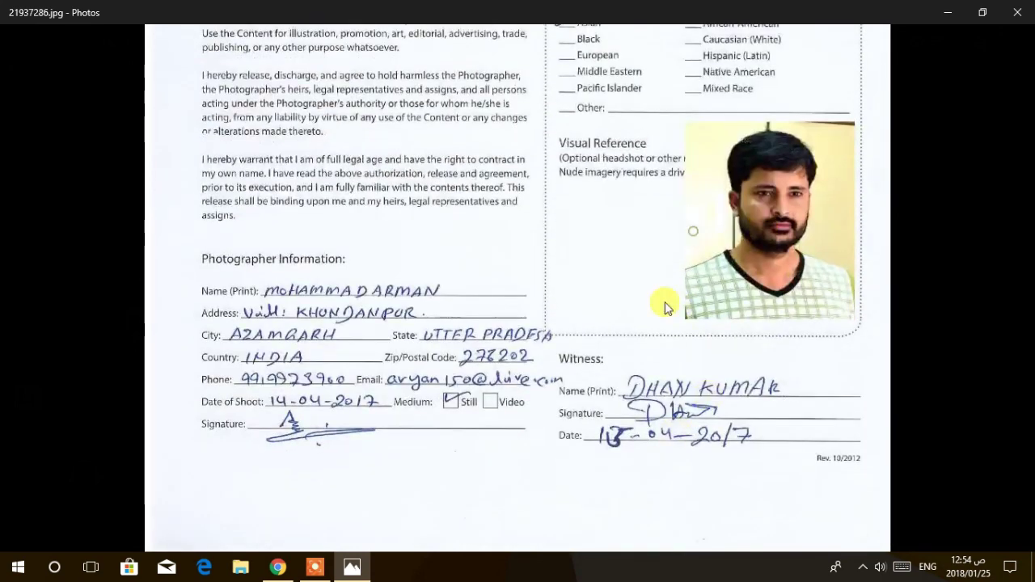
scroll(663, 300, up, 5)
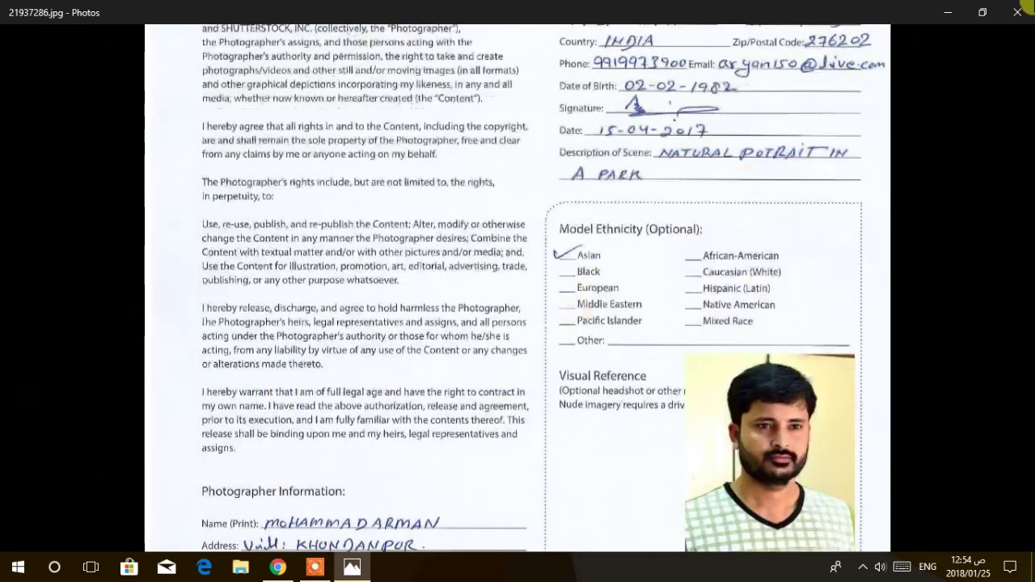
Close the model release image, reopen 21937286 once more, then close it again.
click(1018, 11)
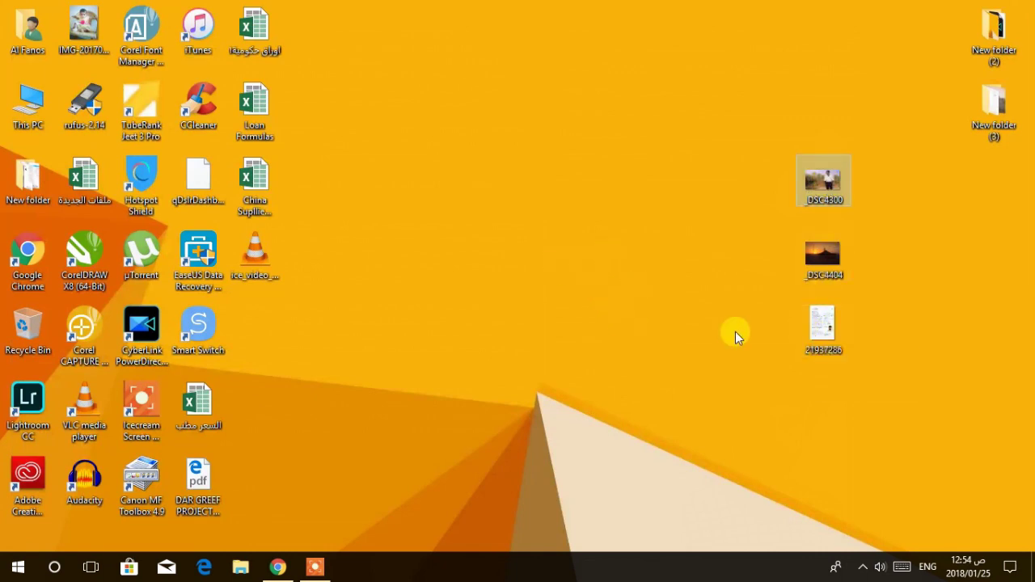
double_click(806, 336)
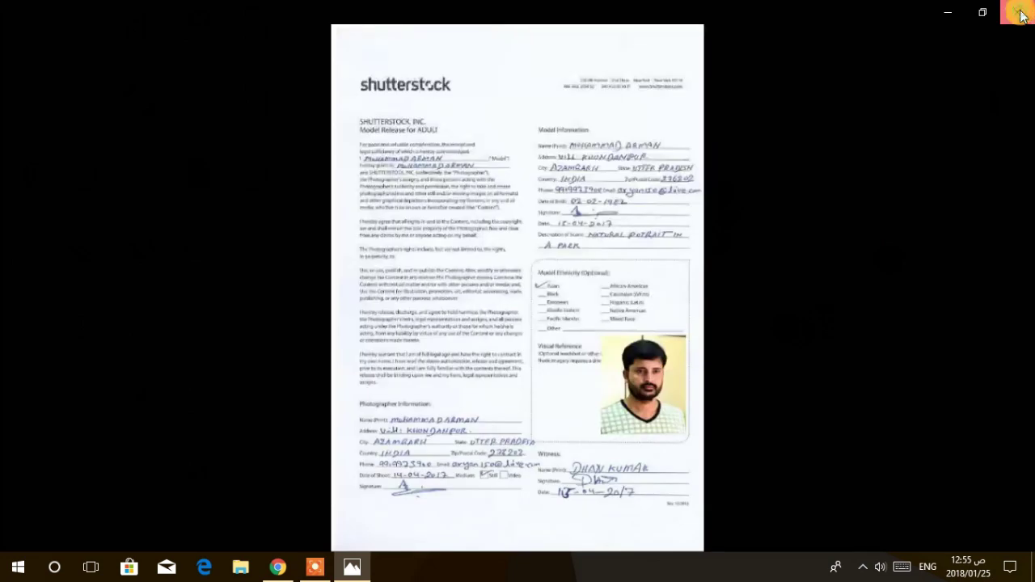
click(1018, 12)
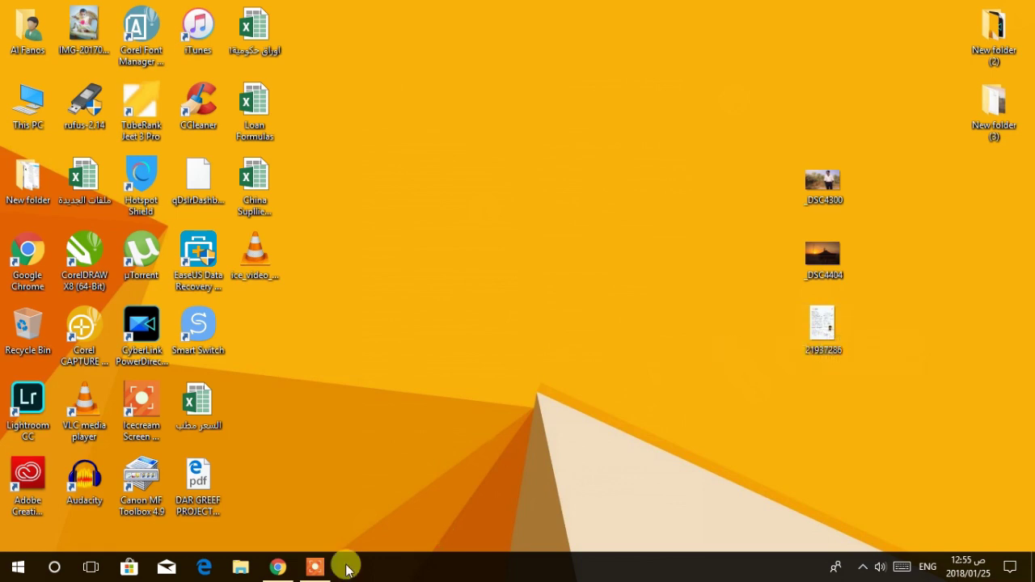
Return to the Chrome contributor dashboard and go to the Upload images page.
click(278, 566)
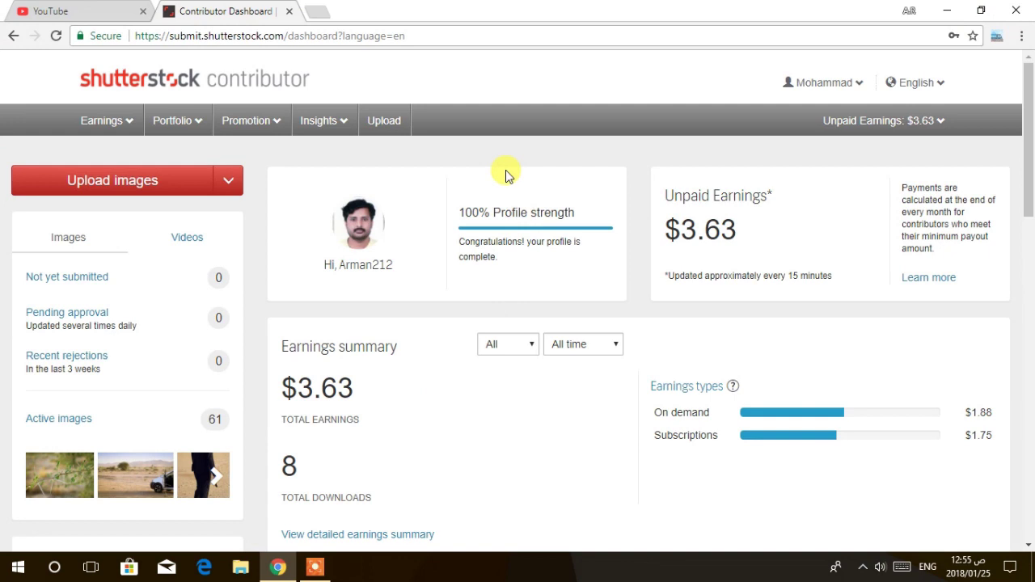
scroll(485, 204, down, 2)
scroll(487, 208, up, 1)
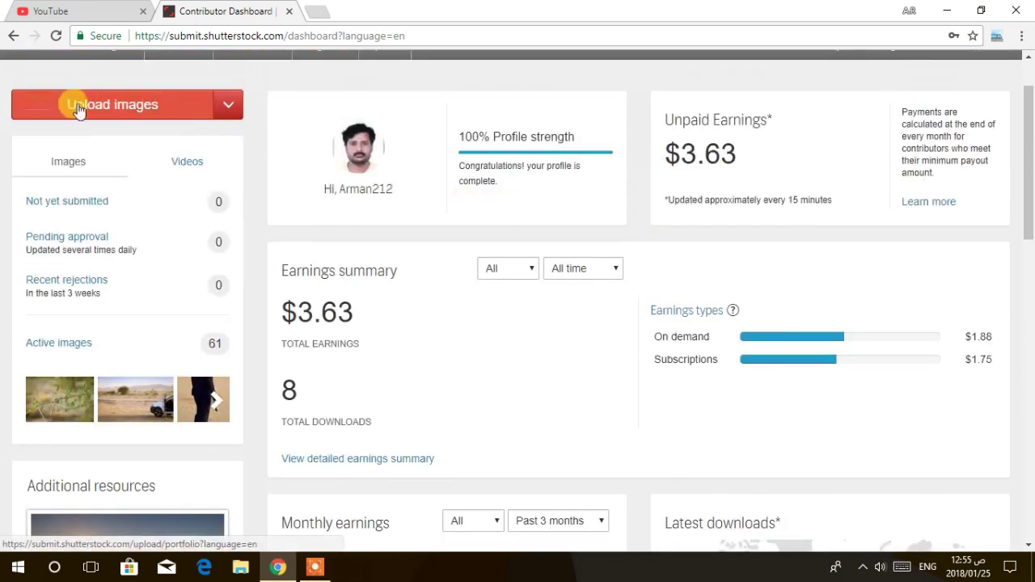
click(118, 106)
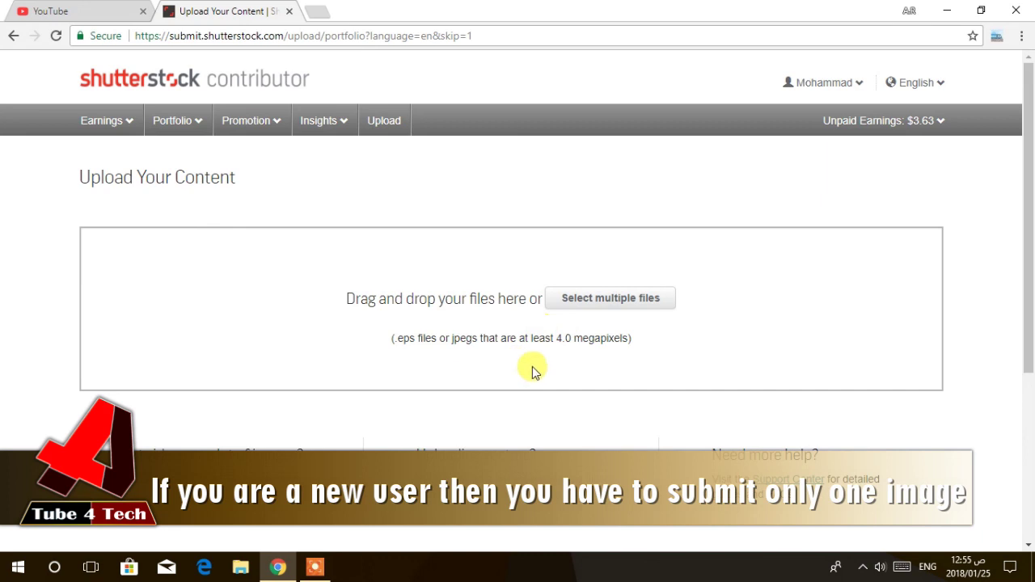
Upload _DSC4300.jpg and _DSC4404.jpg from the Desktop and continue to Submit content.
click(594, 296)
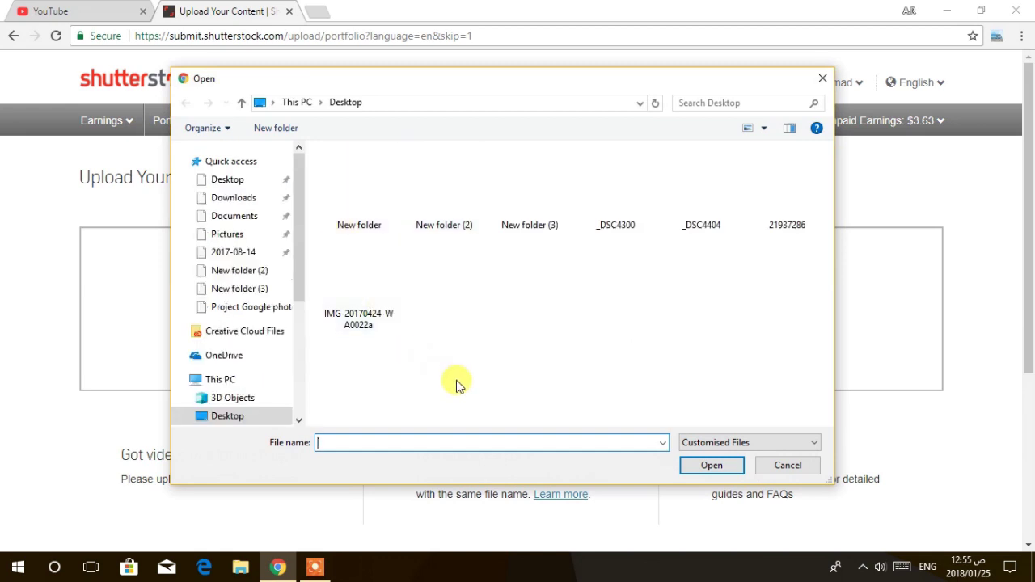
drag(647, 242, 702, 198)
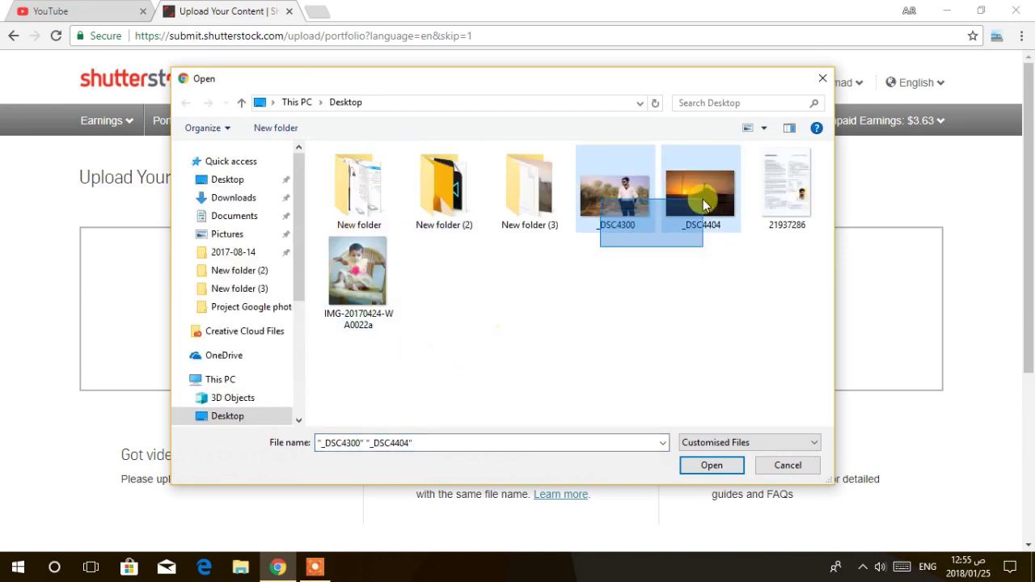
click(700, 467)
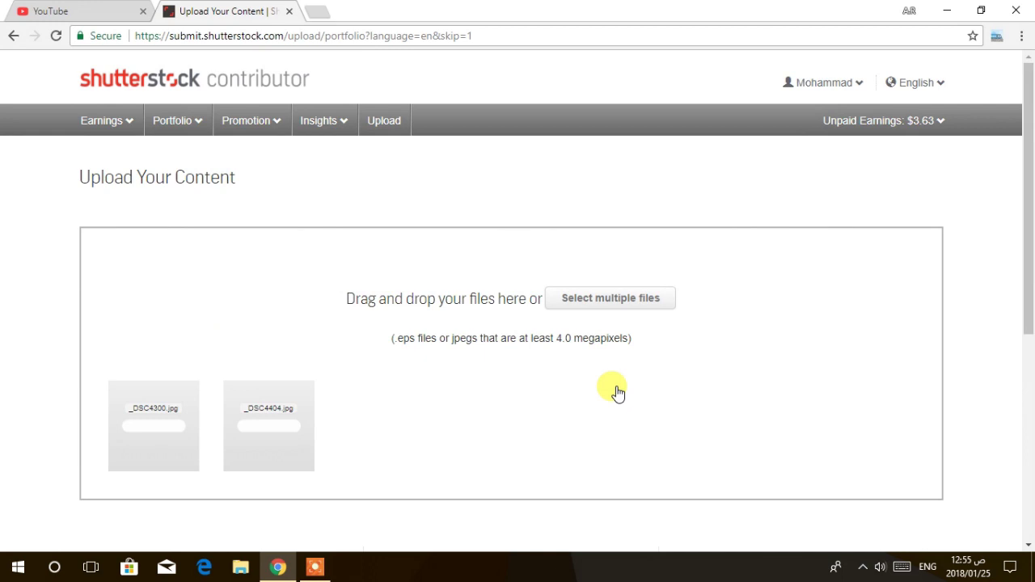
mouse_move(144, 438)
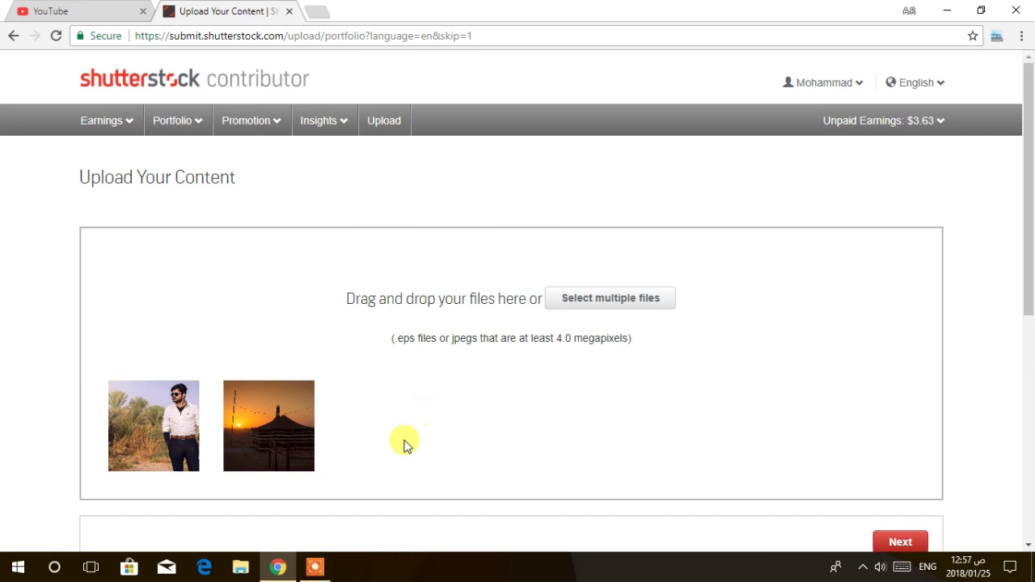
scroll(529, 379, down, 3)
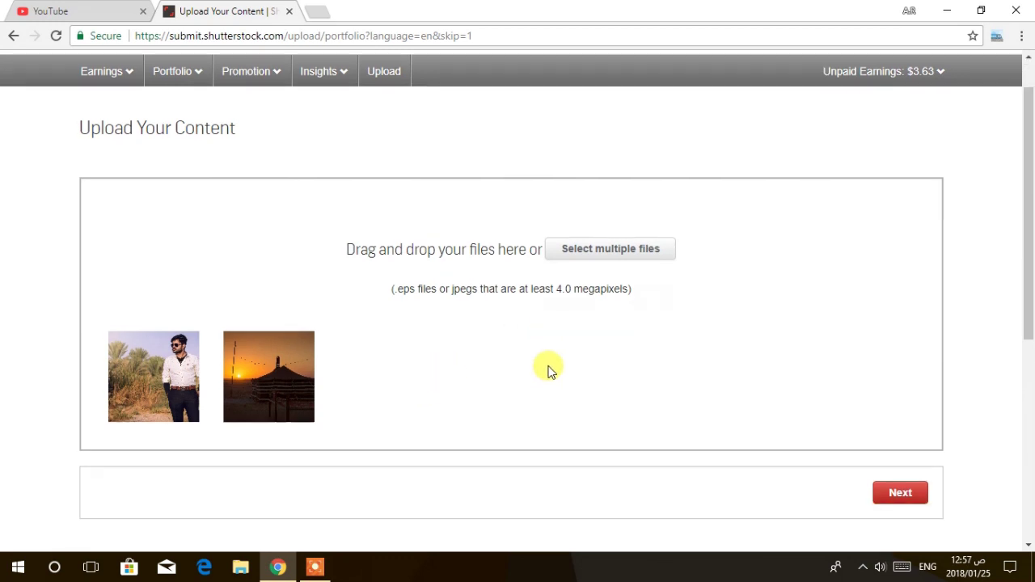
click(902, 394)
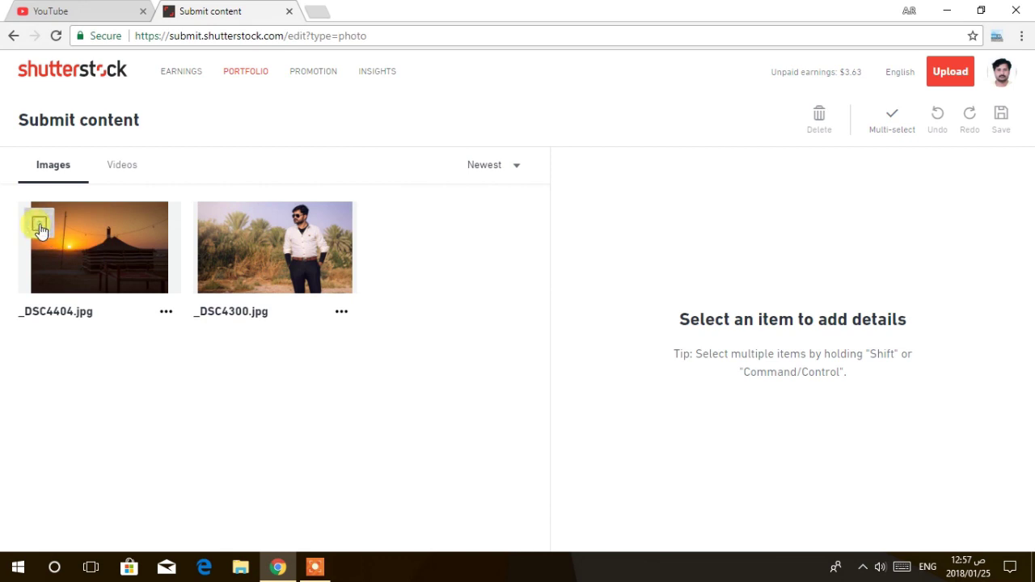
Tick the _DSC4404.jpg thumbnail to show its blank details panel.
click(85, 257)
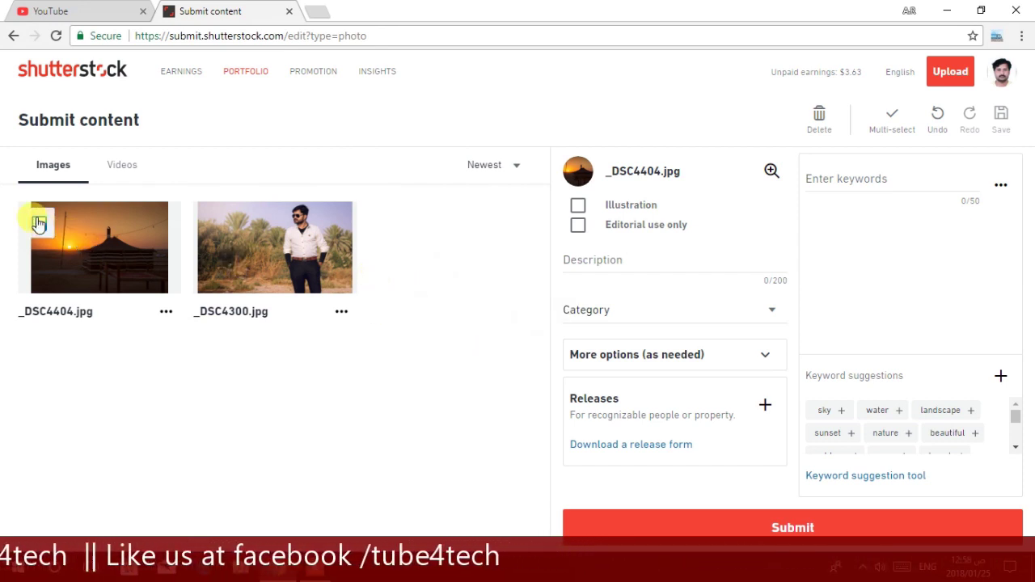
Enter 'An evening in desert' in _DSC4404.jpg's Description field (20/200 characters).
click(597, 263)
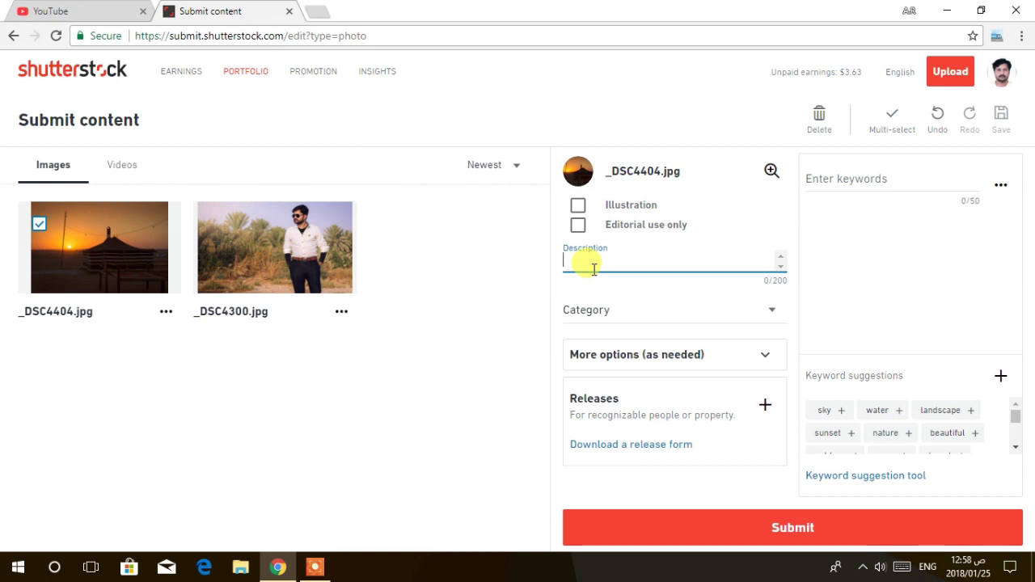
text(An evening in desert)
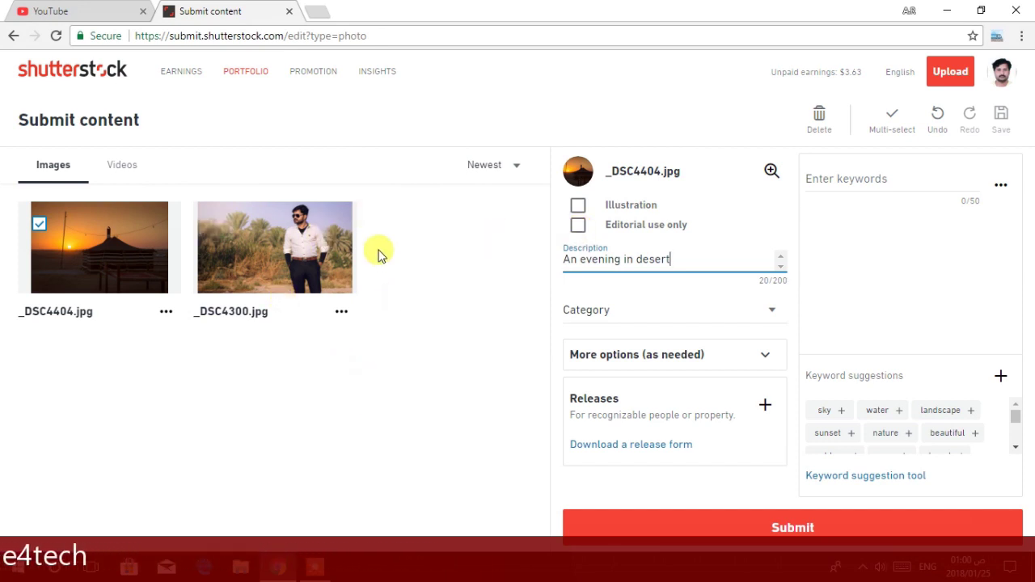
mouse_move(312, 238)
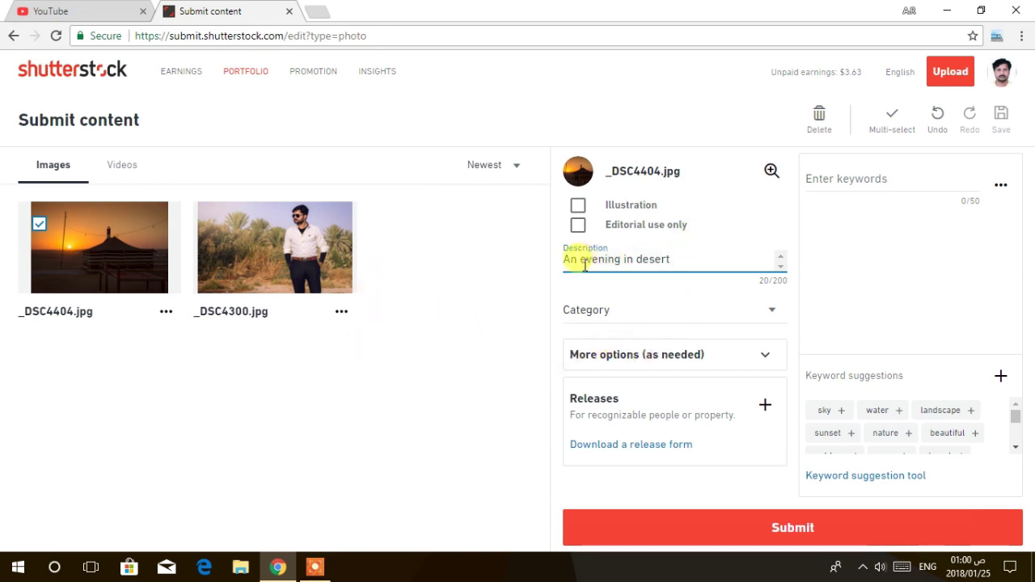
Set the sunset photo's category to Holidays.
click(774, 313)
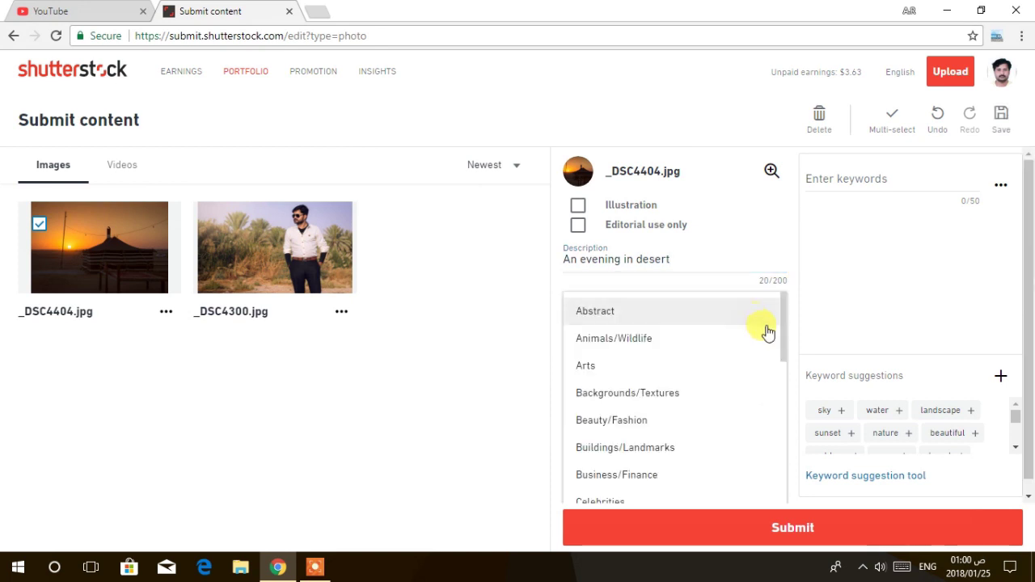
scroll(781, 351, down, 3)
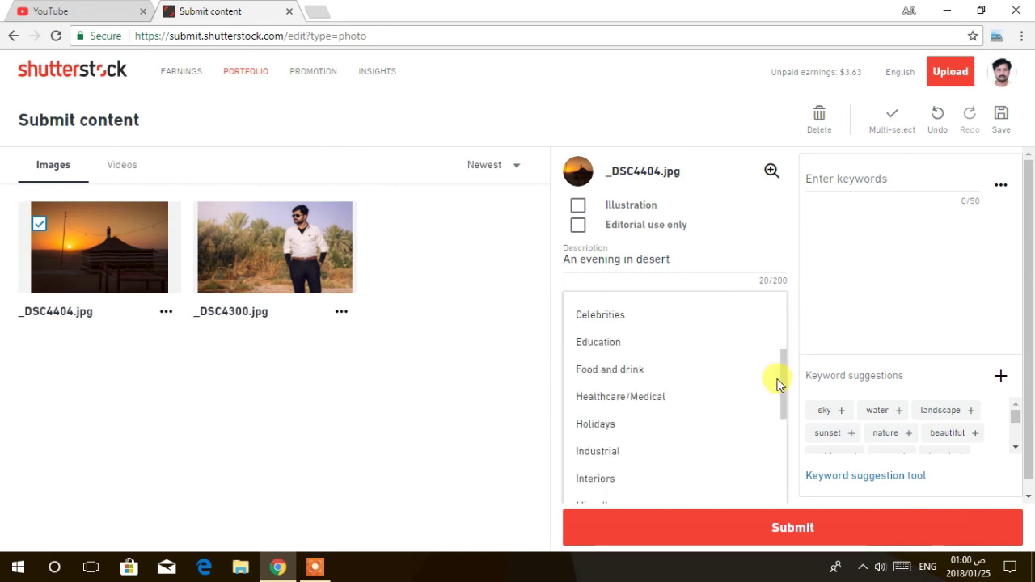
click(611, 417)
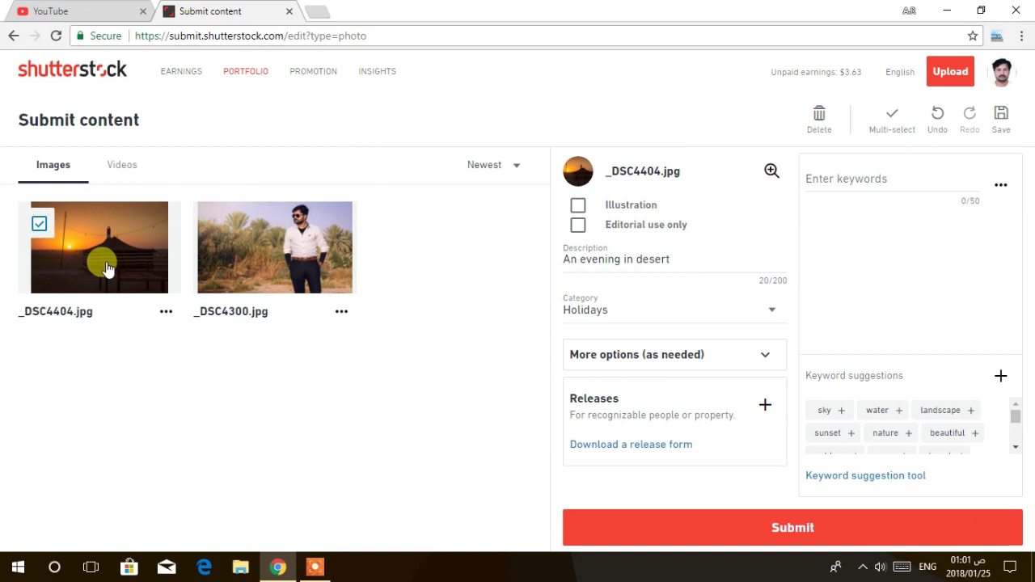
click(765, 405)
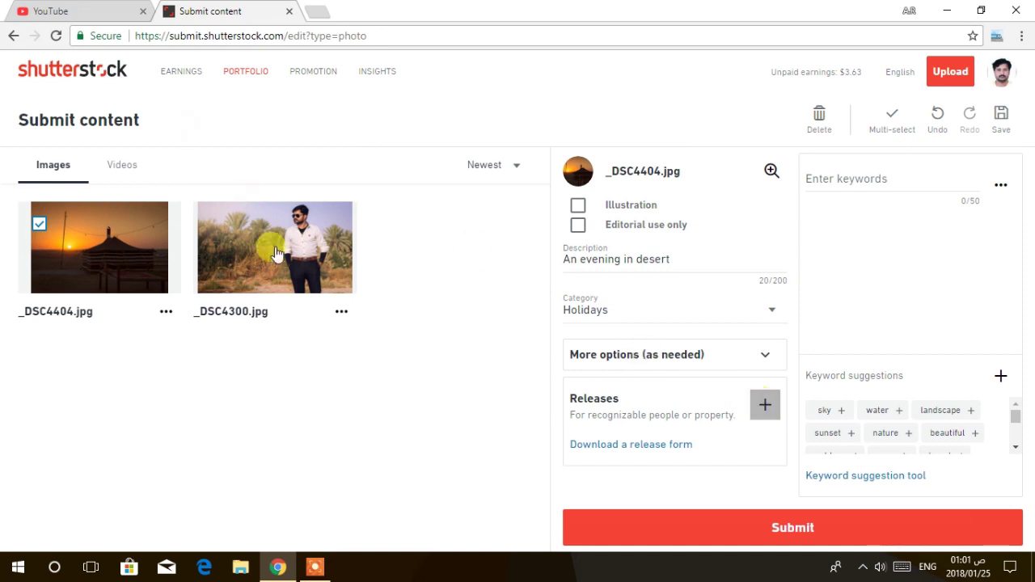
Add eleven keywords such as sunset and sky, then select the _DSC4300.jpg thumbnail.
click(876, 185)
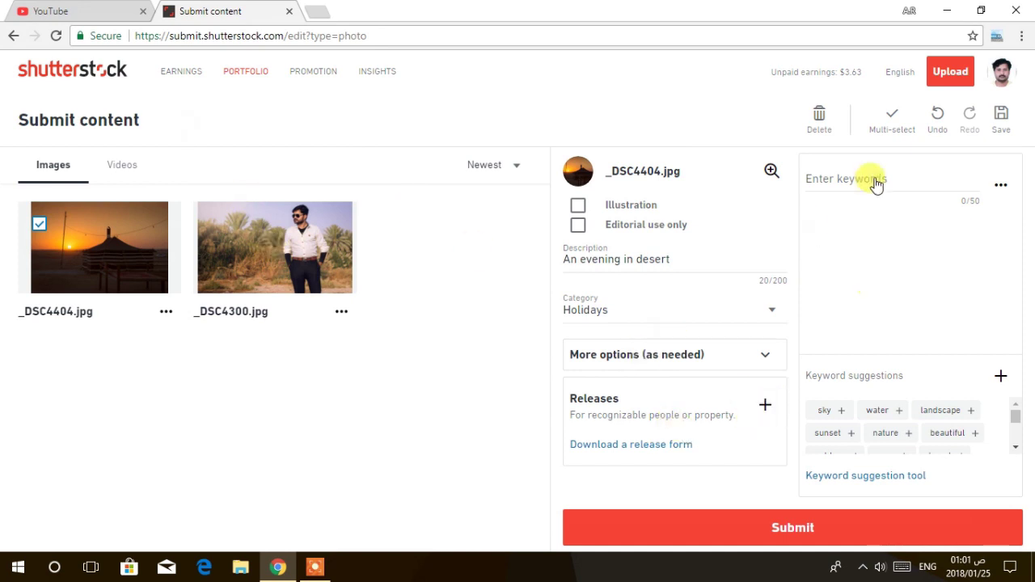
click(869, 180)
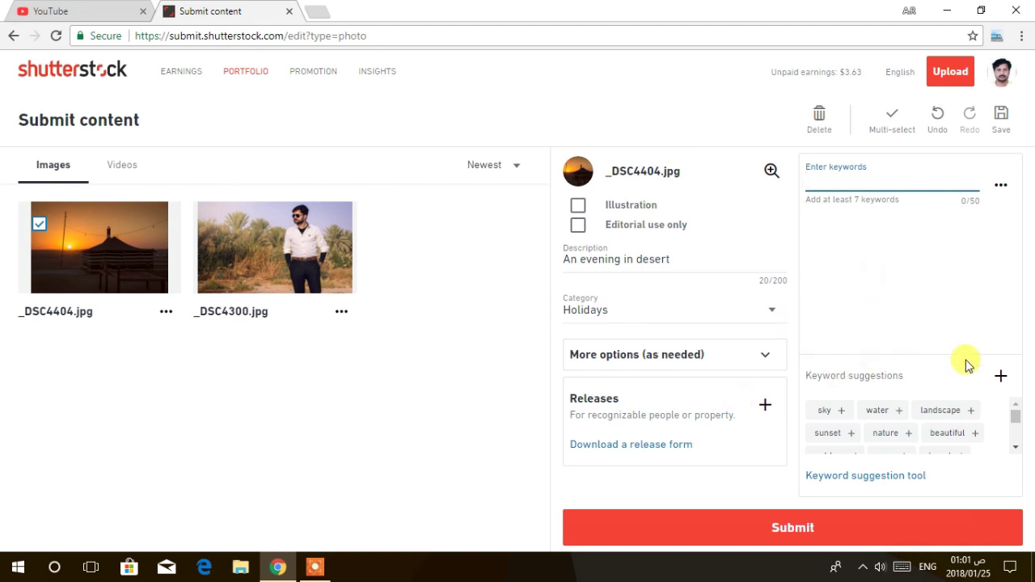
mouse_move(1018, 422)
mouse_down()
mouse_move(1014, 439)
mouse_move(1011, 404)
mouse_up()
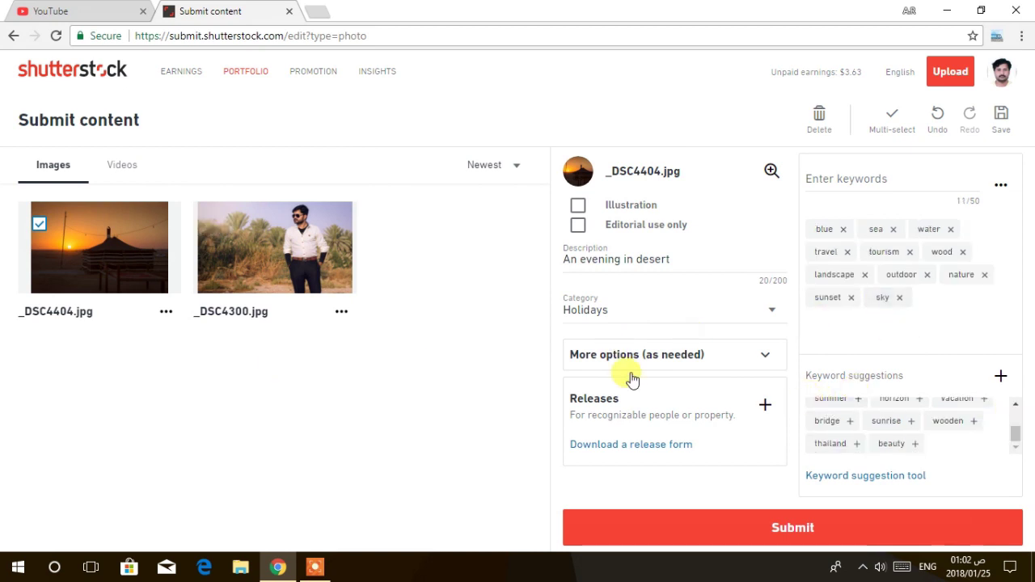
mouse_move(217, 232)
click(215, 229)
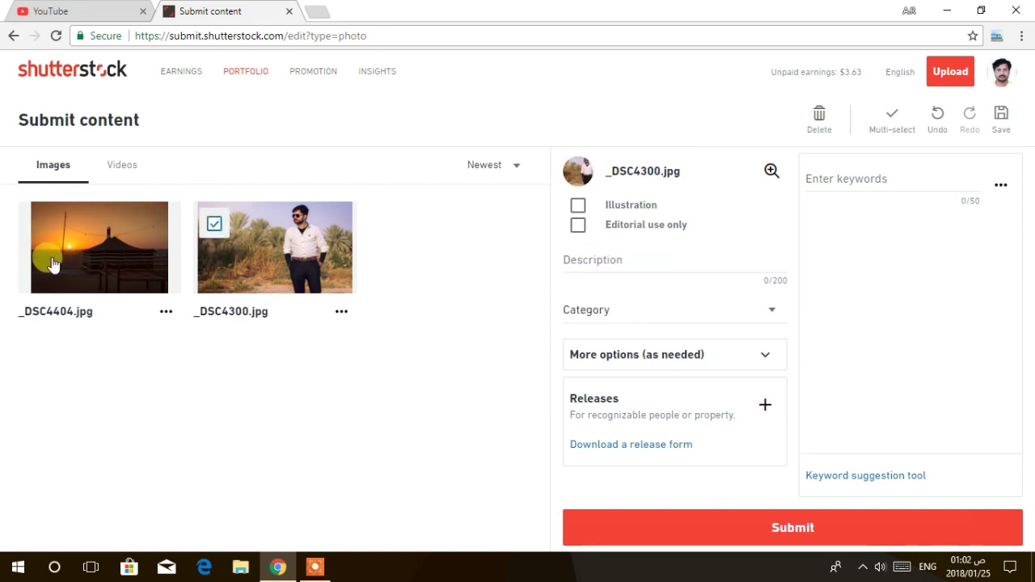
Describe _DSC4300.jpg as 'Model in forest' and set its category to People.
click(607, 264)
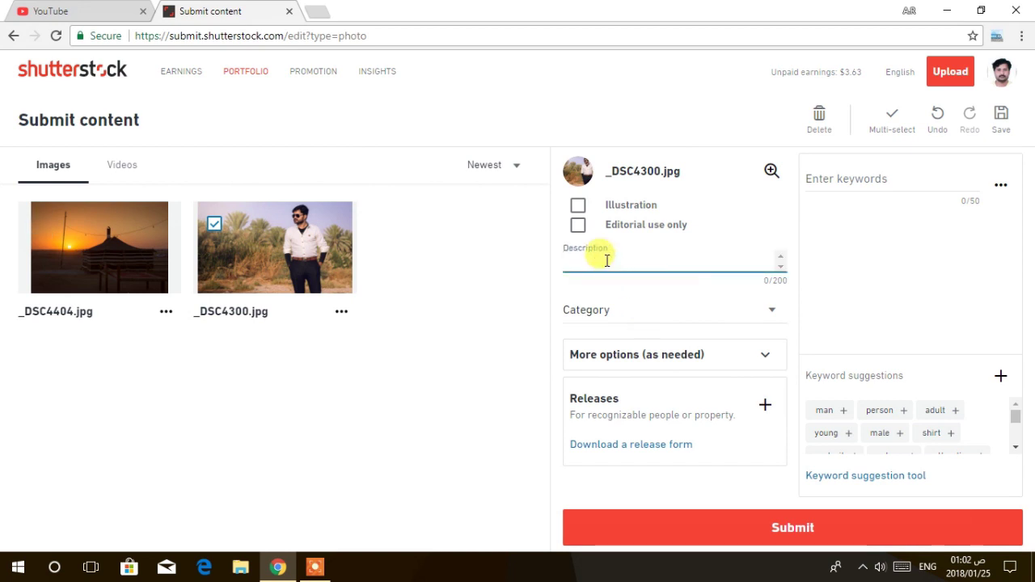
text(Model in forest)
click(751, 317)
drag(780, 385, 778, 451)
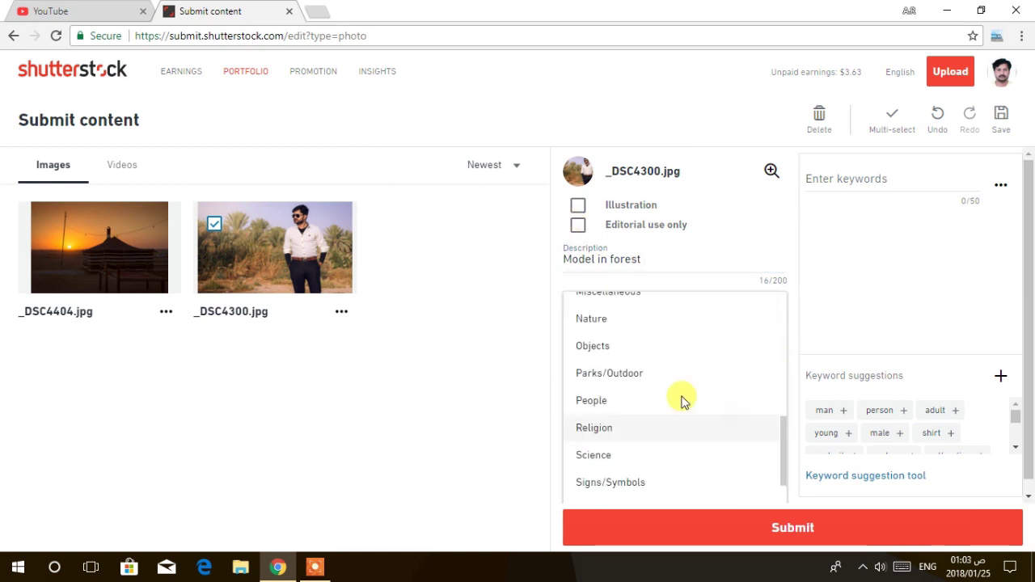
click(676, 400)
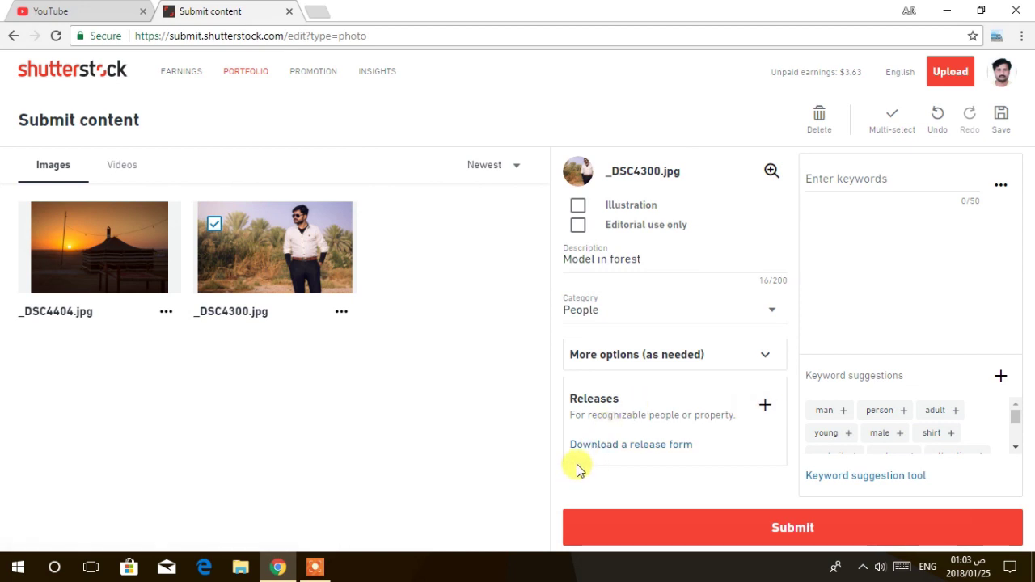
right_click(629, 450)
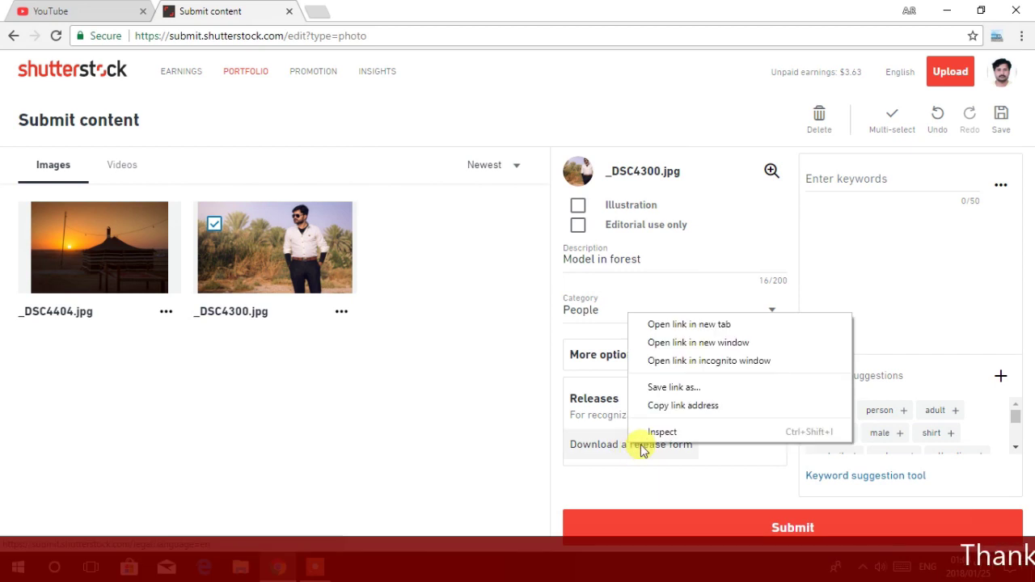
click(673, 331)
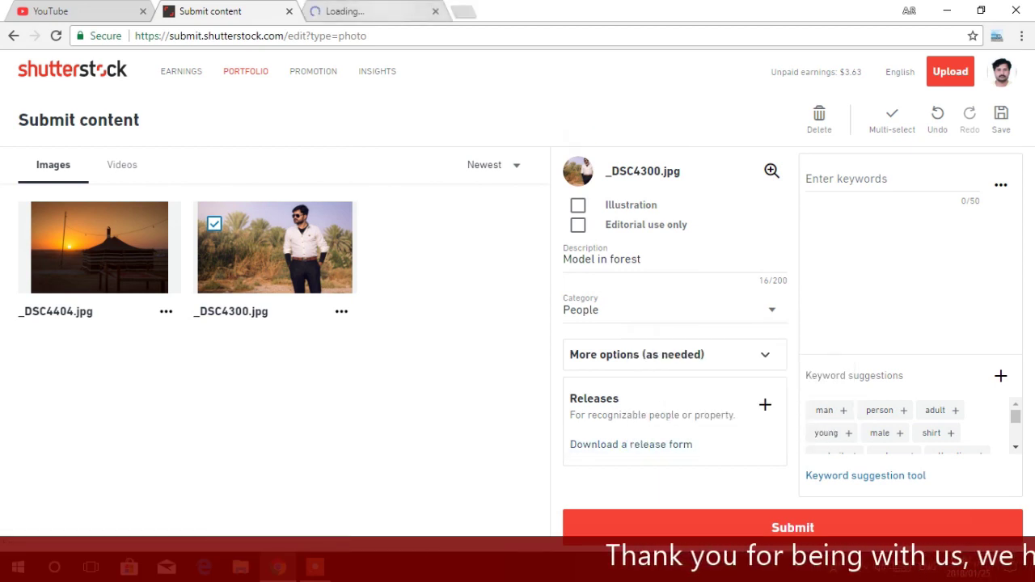
click(382, 8)
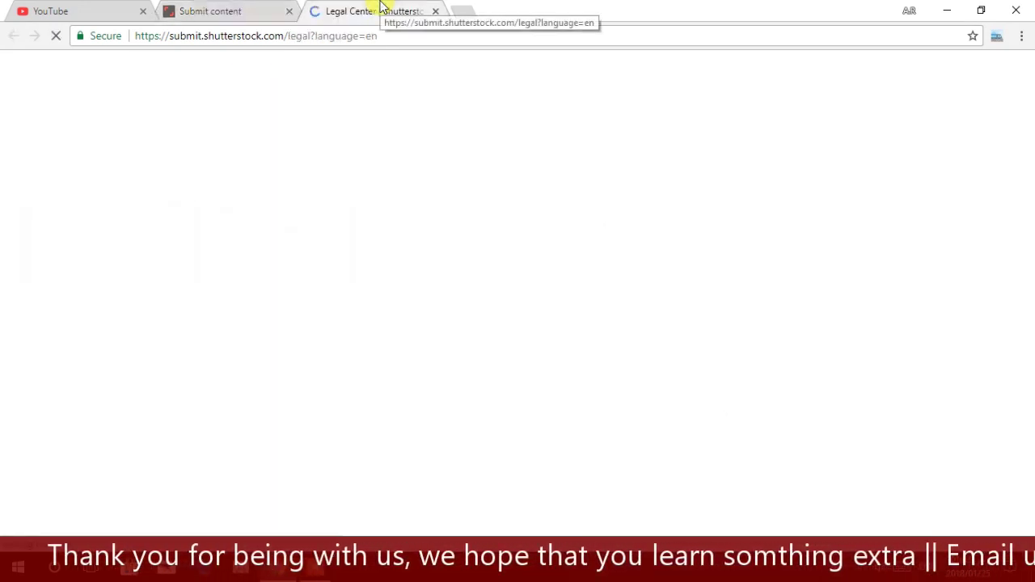
scroll(334, 241, down, 1)
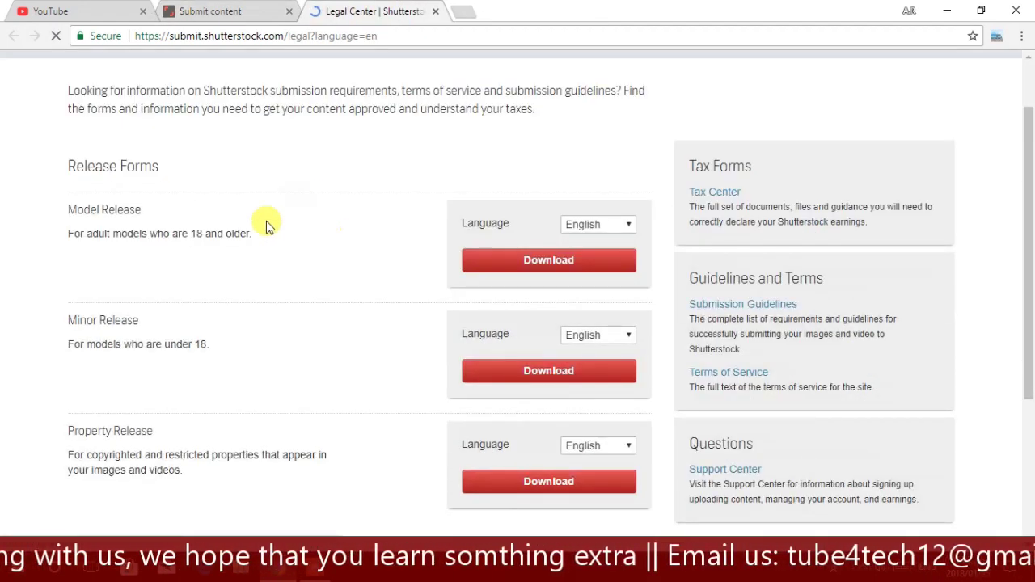
drag(67, 210, 142, 208)
drag(80, 234, 200, 230)
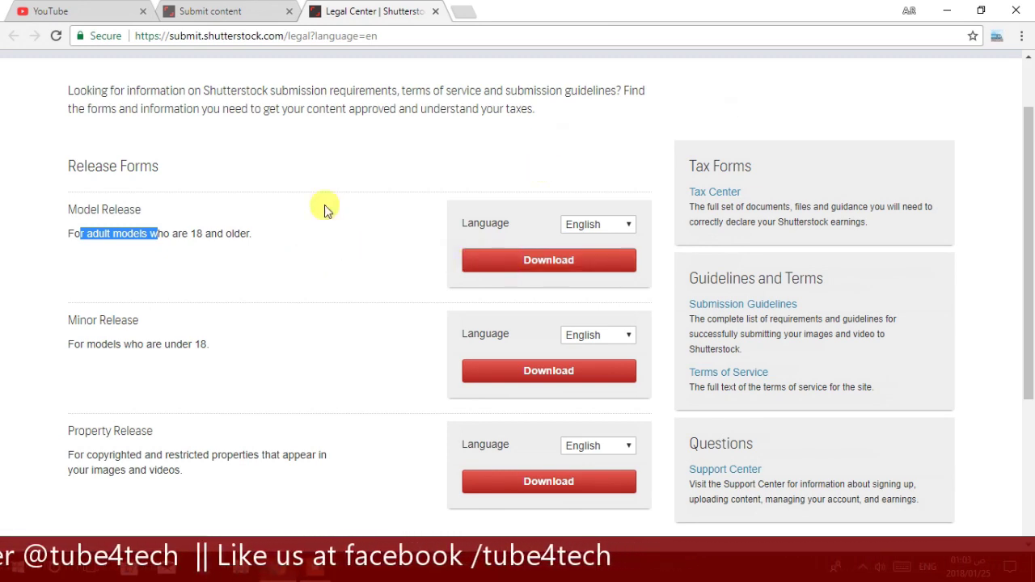
click(62, 320)
drag(85, 321, 145, 324)
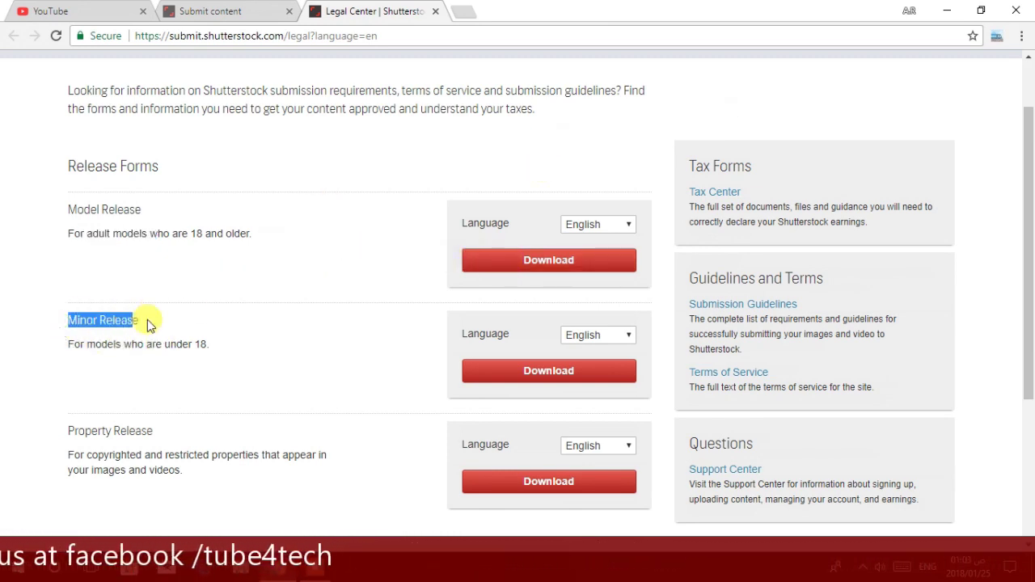
drag(79, 343, 194, 341)
click(186, 345)
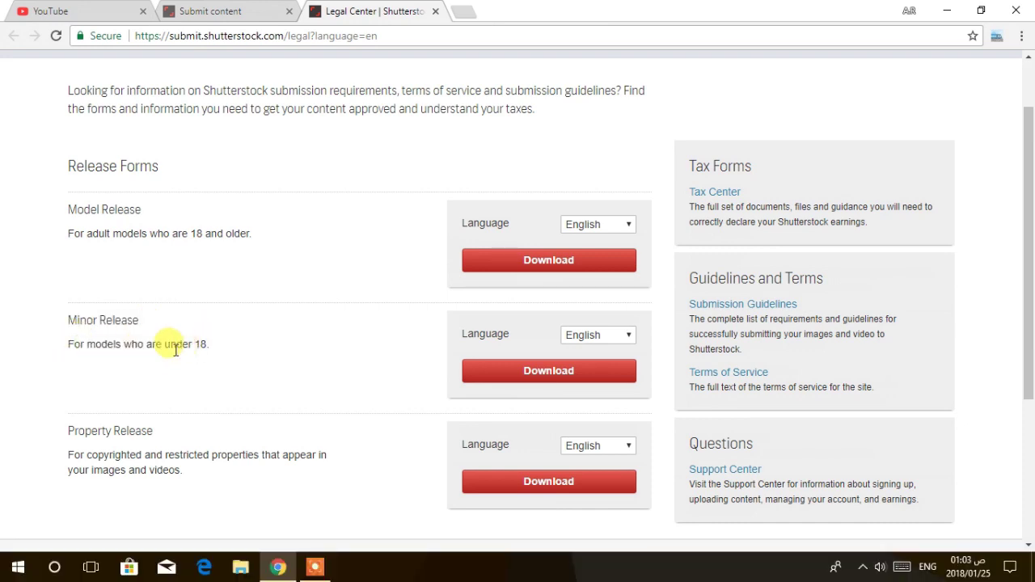
drag(211, 340, 67, 343)
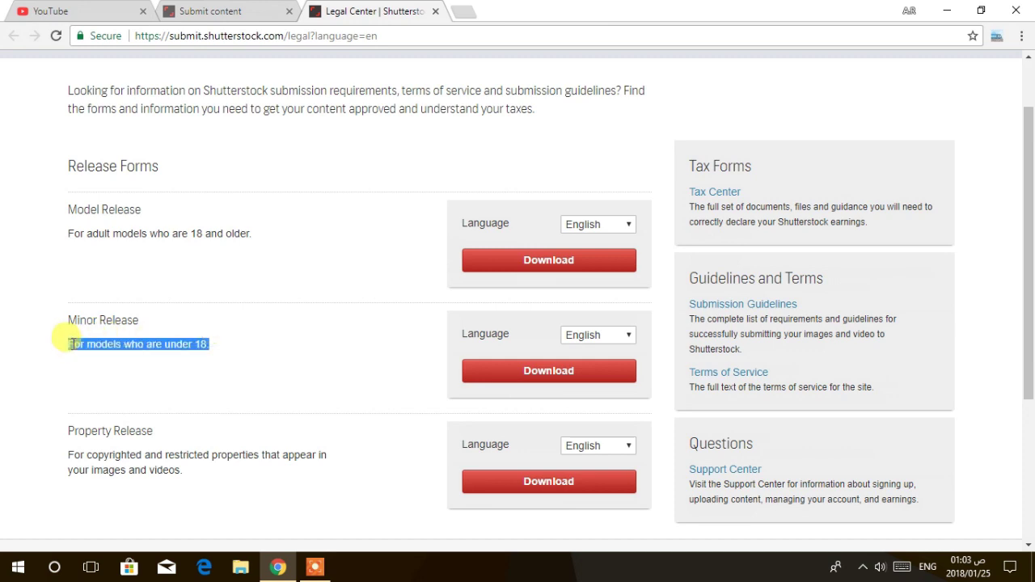
click(164, 350)
scroll(59, 353, down, 1)
drag(204, 346, 161, 368)
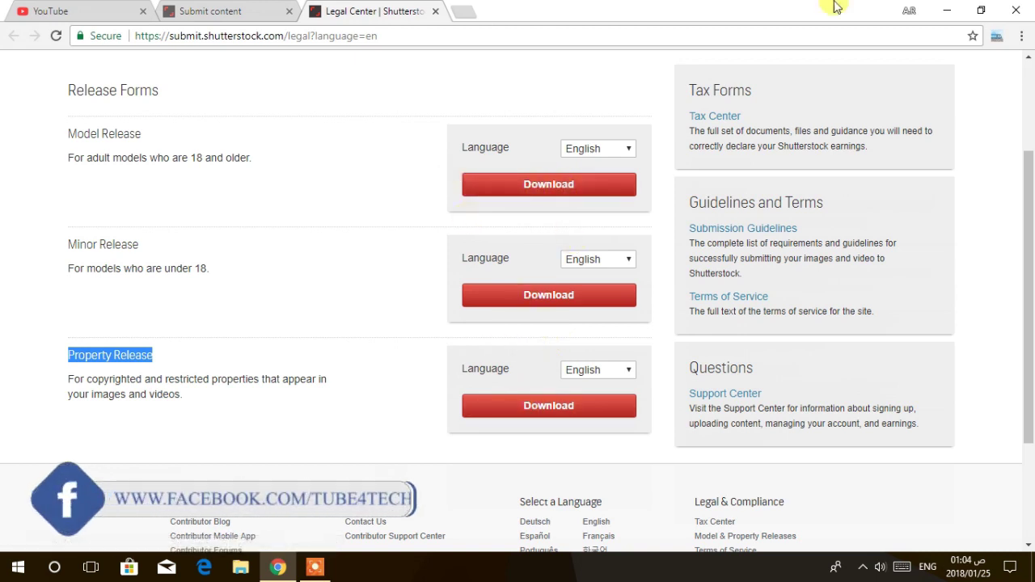
Close the Legal Center, tick the existing model release for the man's photo, and start a new release upload.
click(435, 12)
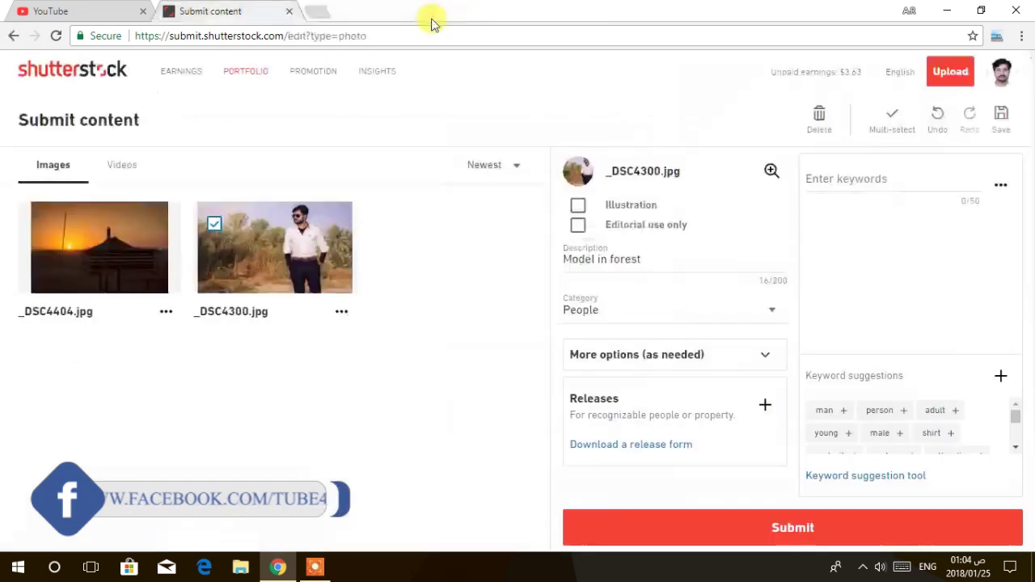
click(767, 409)
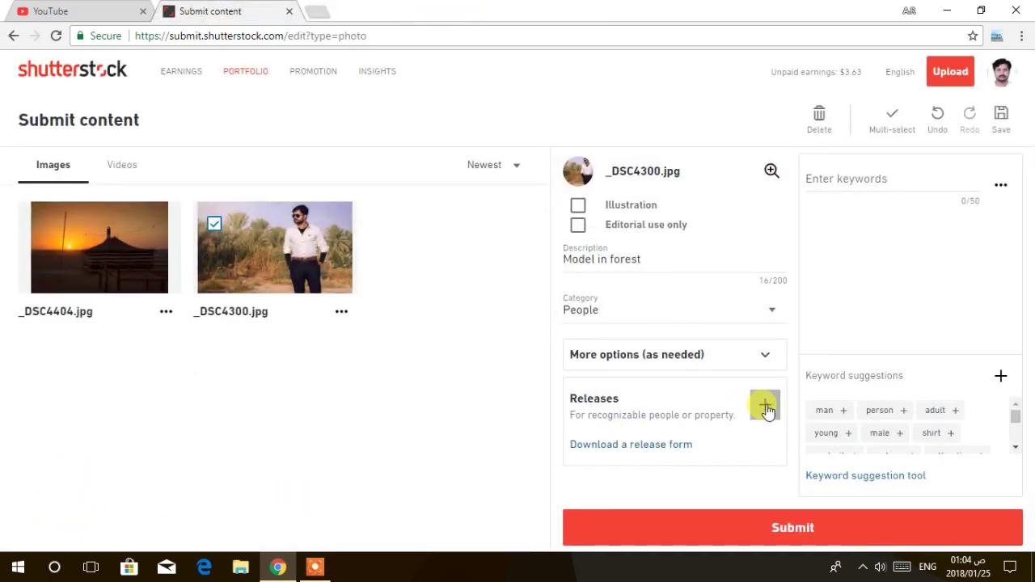
click(766, 409)
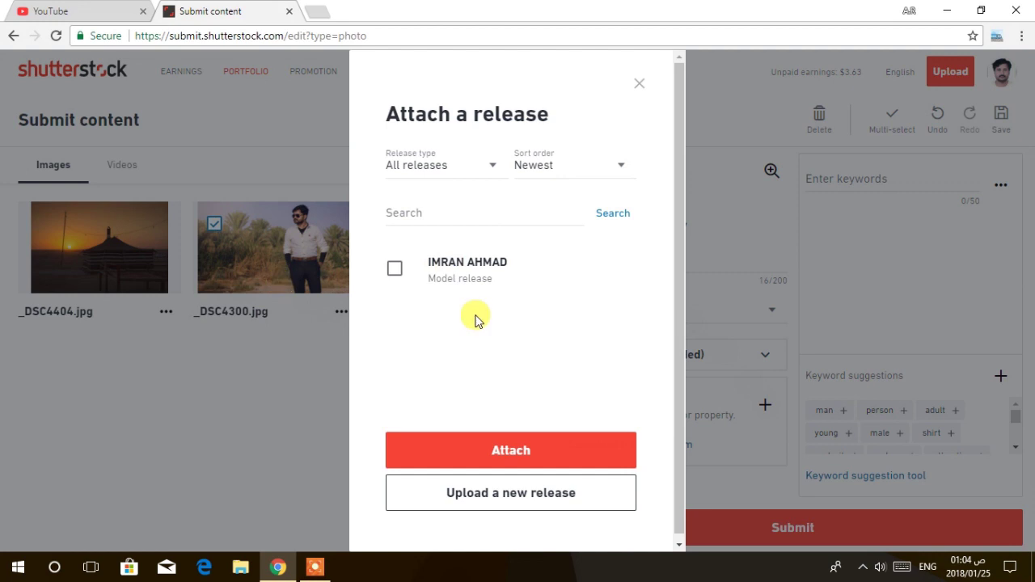
click(395, 289)
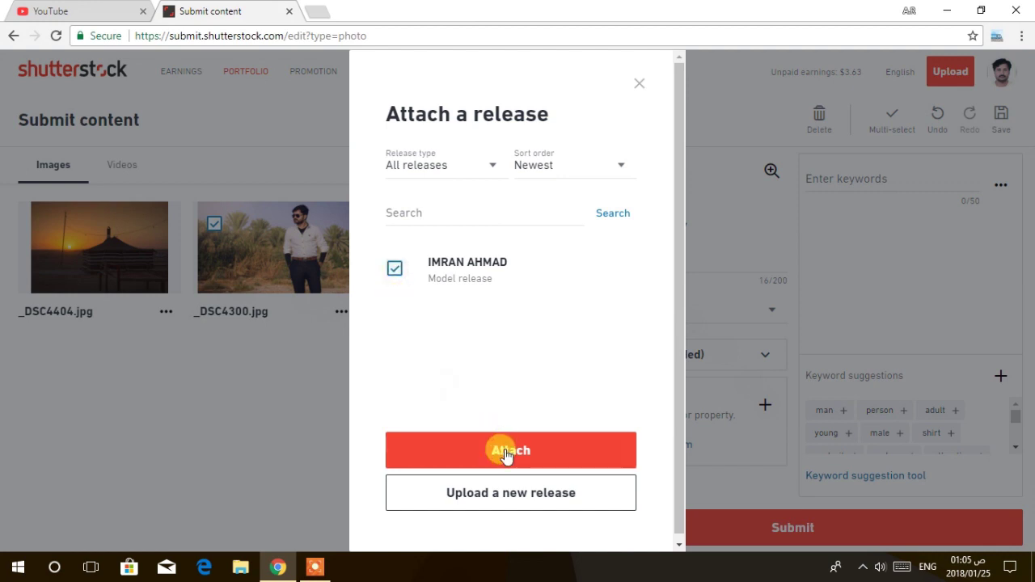
click(495, 495)
Load 21937286 as the new release and mark it as a model release.
click(503, 495)
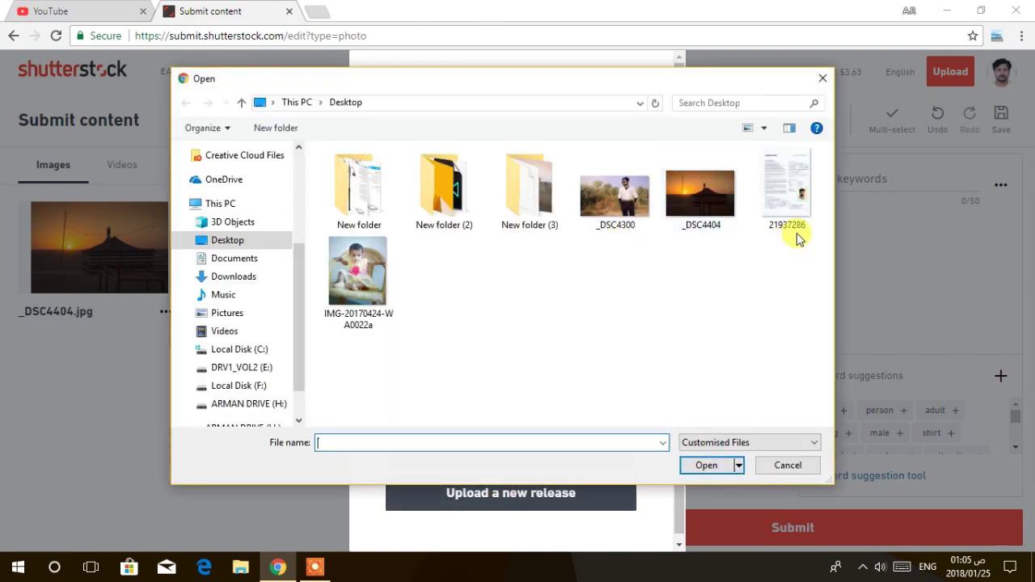
click(784, 205)
double_click(784, 206)
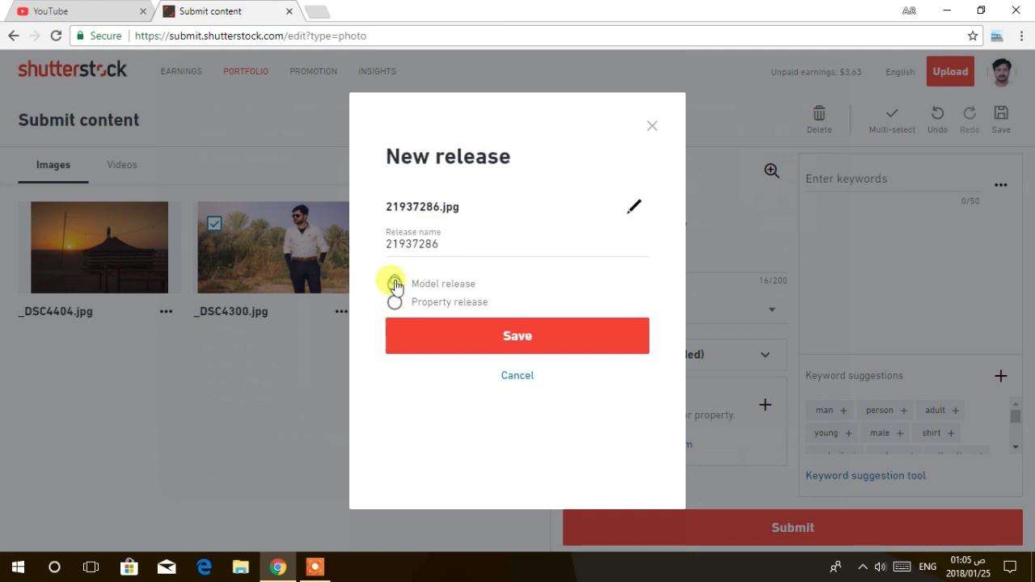
click(395, 284)
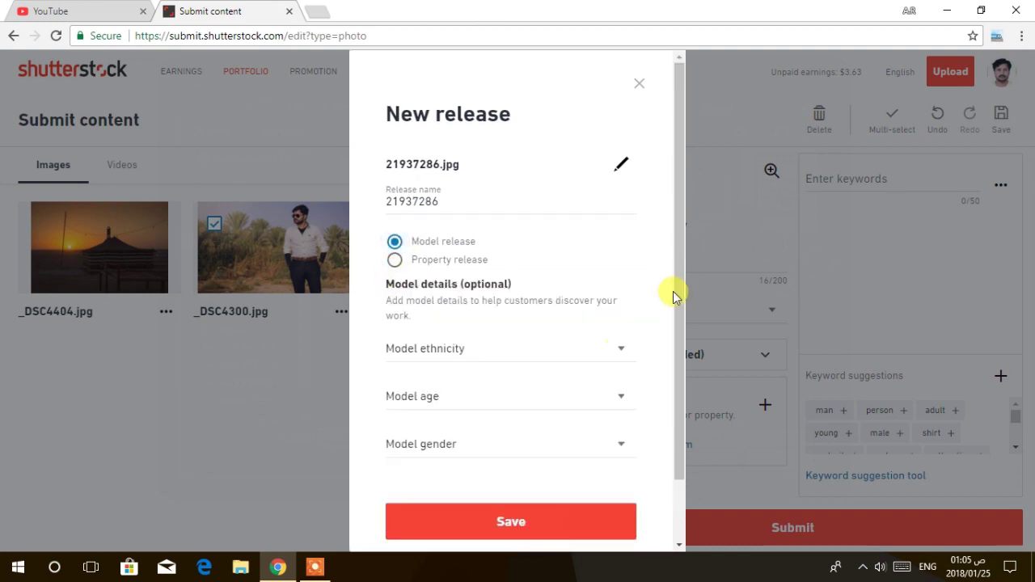
Set the model's ethnicity to South Asian, age to 30-39 and gender to Male.
scroll(681, 309, down, 1)
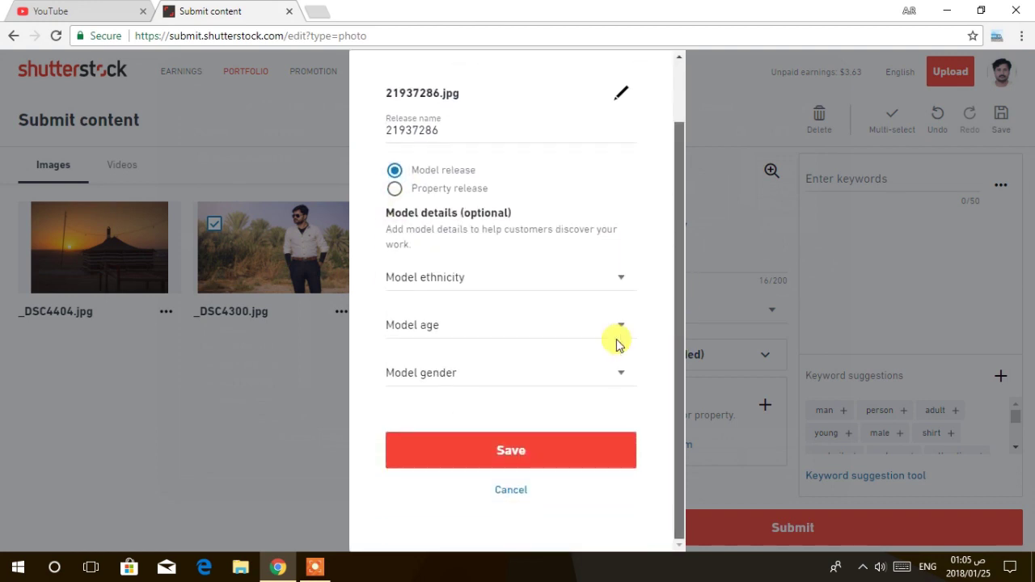
click(584, 279)
click(533, 337)
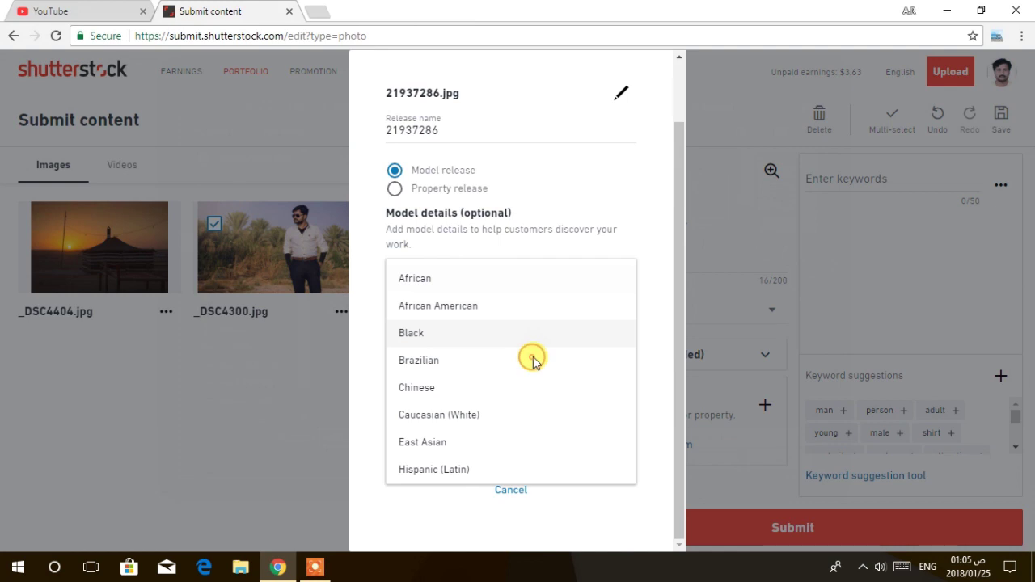
right_click(533, 357)
click(563, 282)
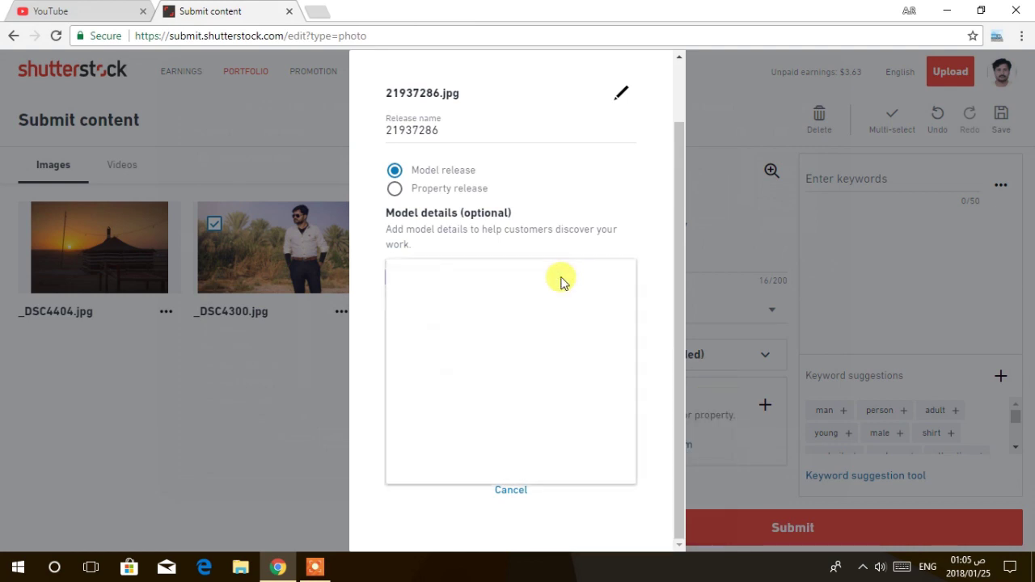
scroll(502, 384, down, 3)
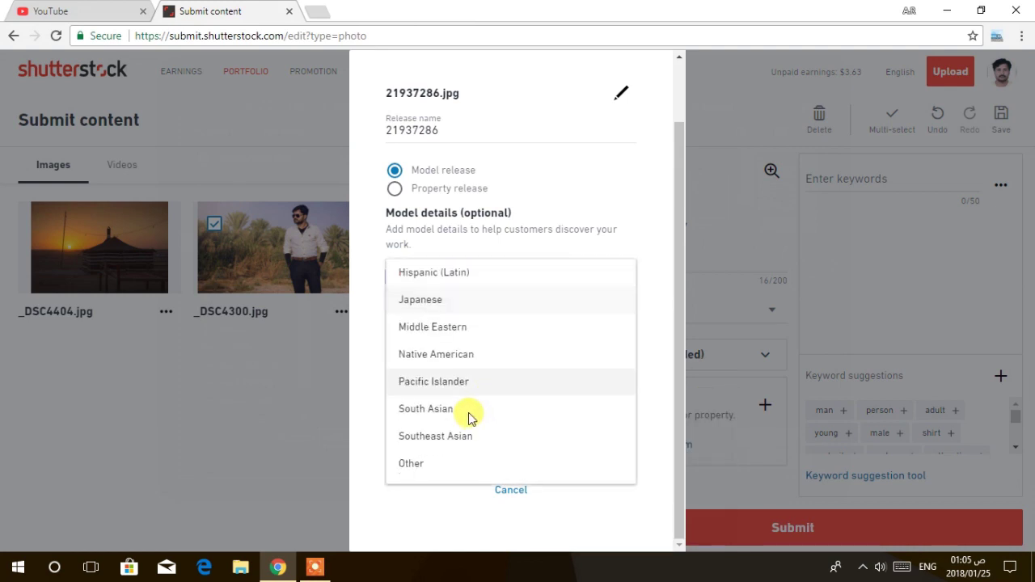
click(464, 480)
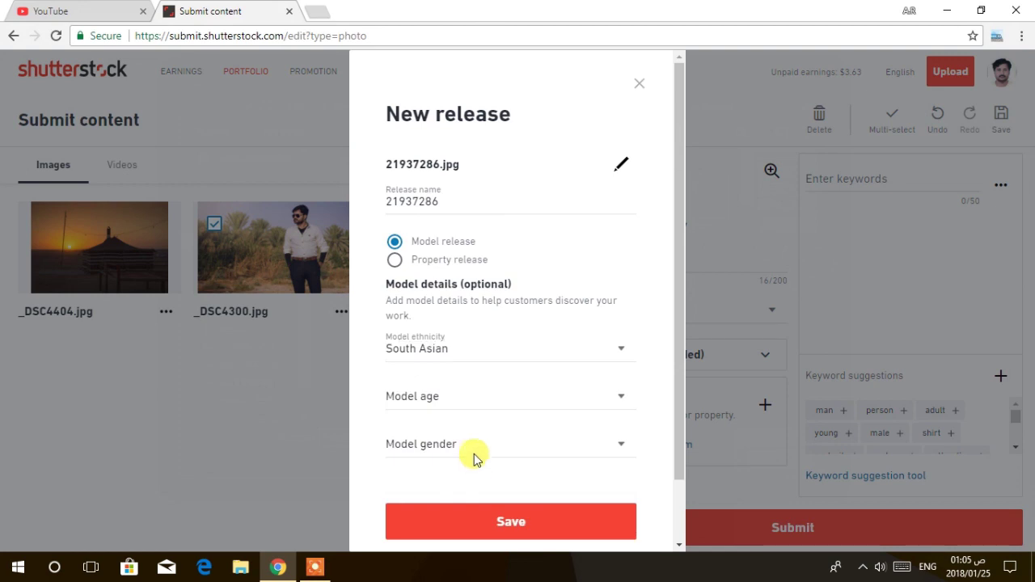
click(499, 394)
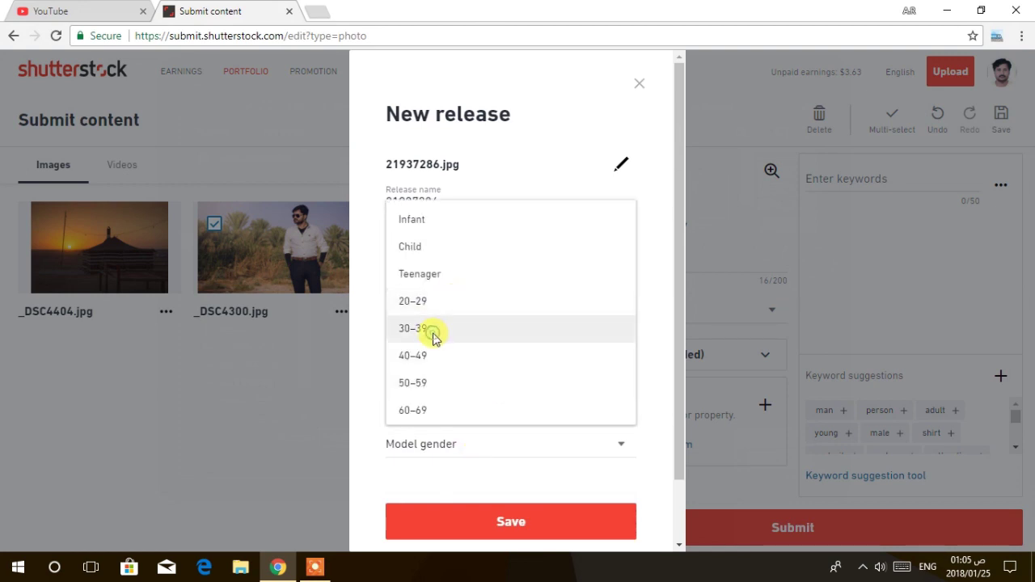
click(409, 328)
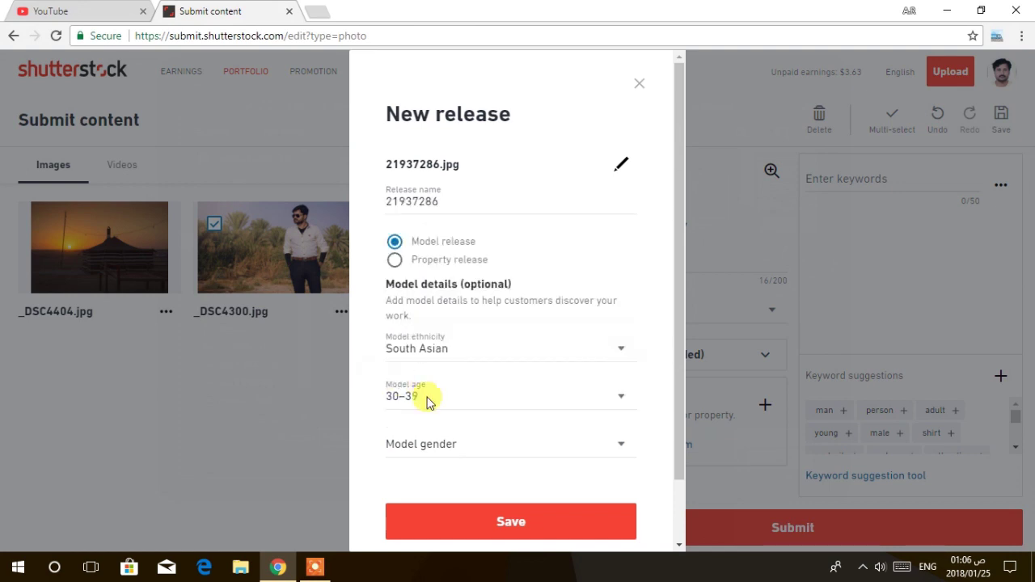
click(457, 445)
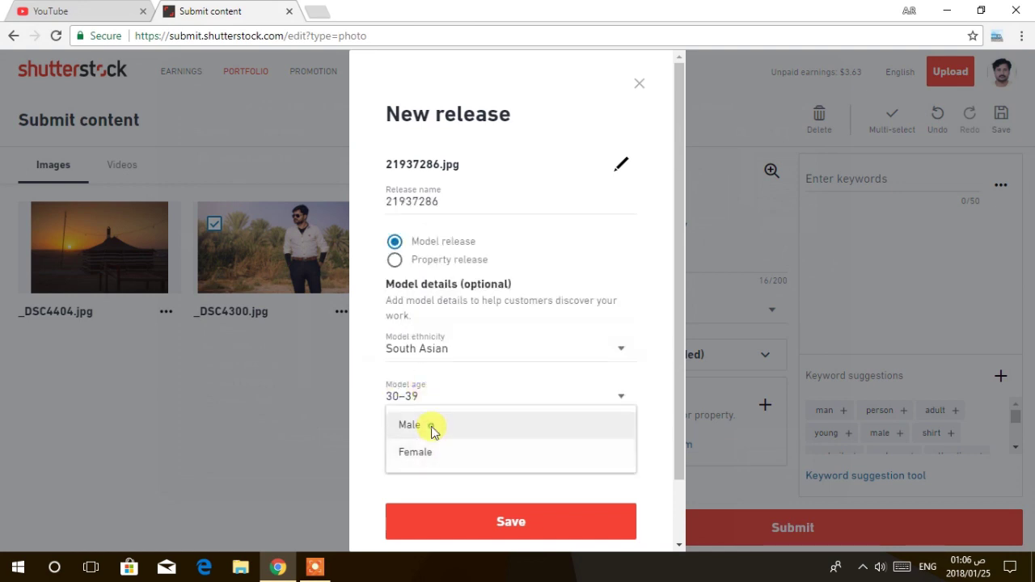
click(431, 430)
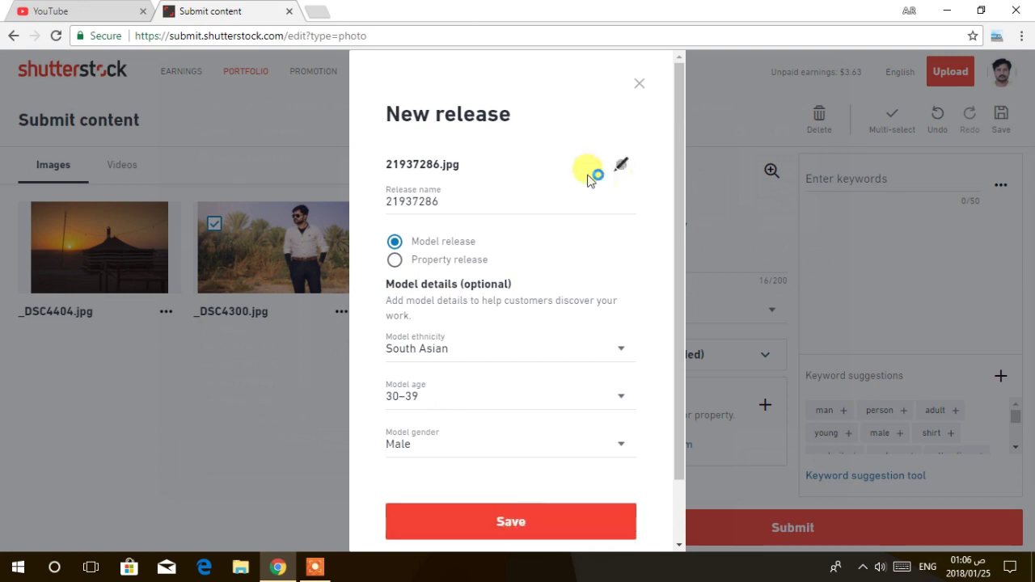
Replace the release name with 'A' and save the model release.
drag(439, 202, 406, 202)
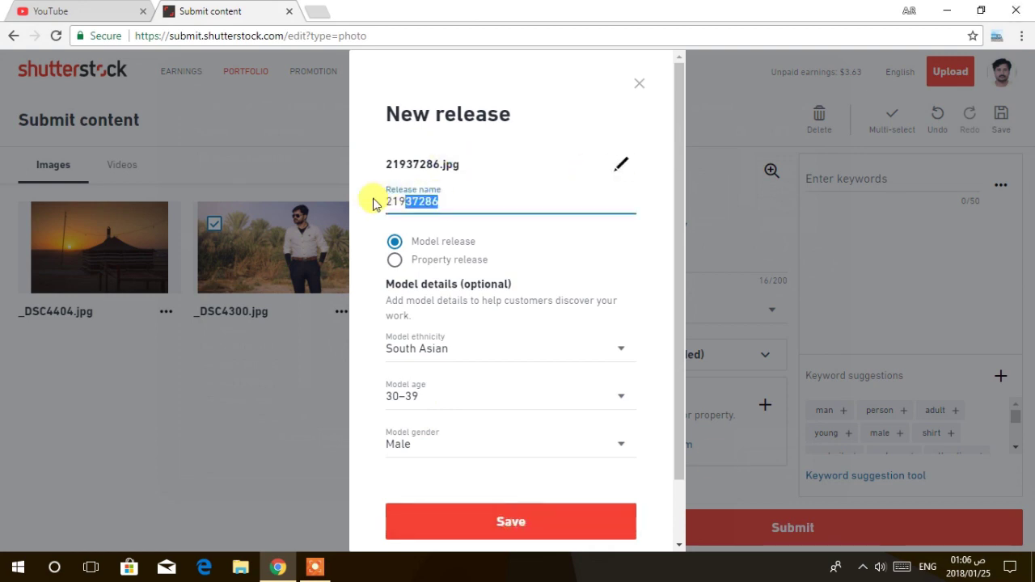
text(Aryan)
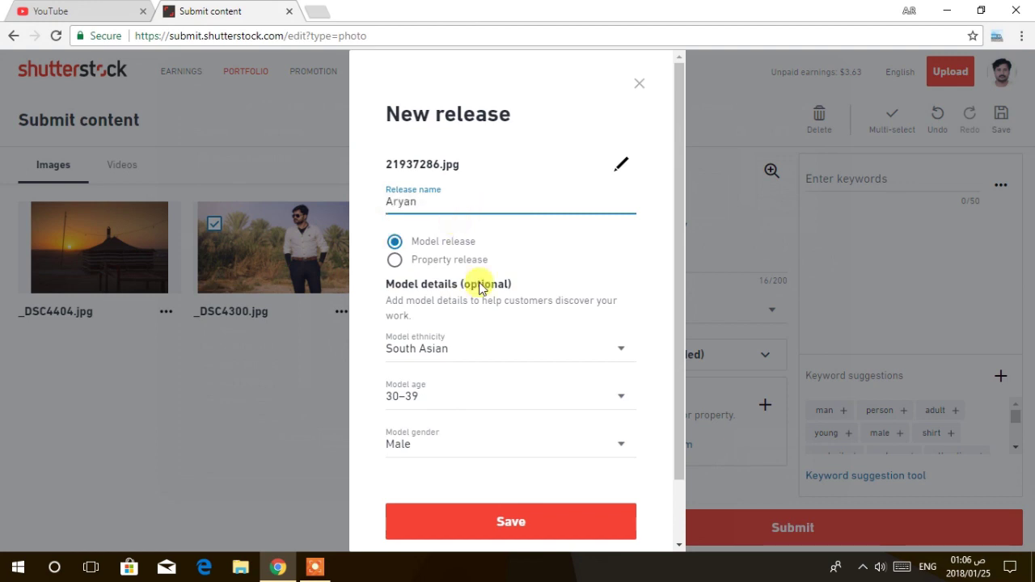
click(469, 521)
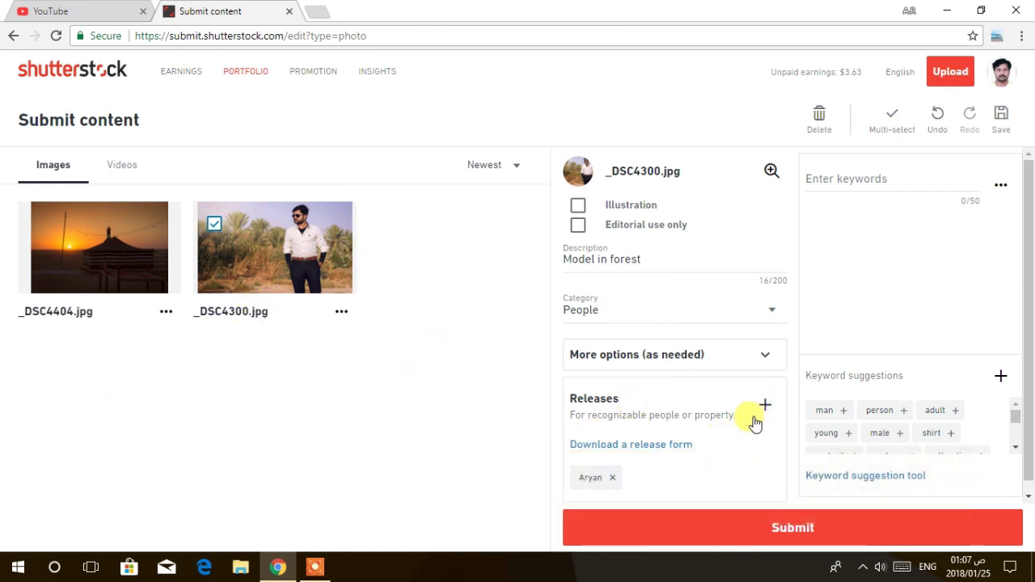
Select both _DSC4404.jpg and _DSC4300.jpg with Multi-select so they are edited together.
click(866, 171)
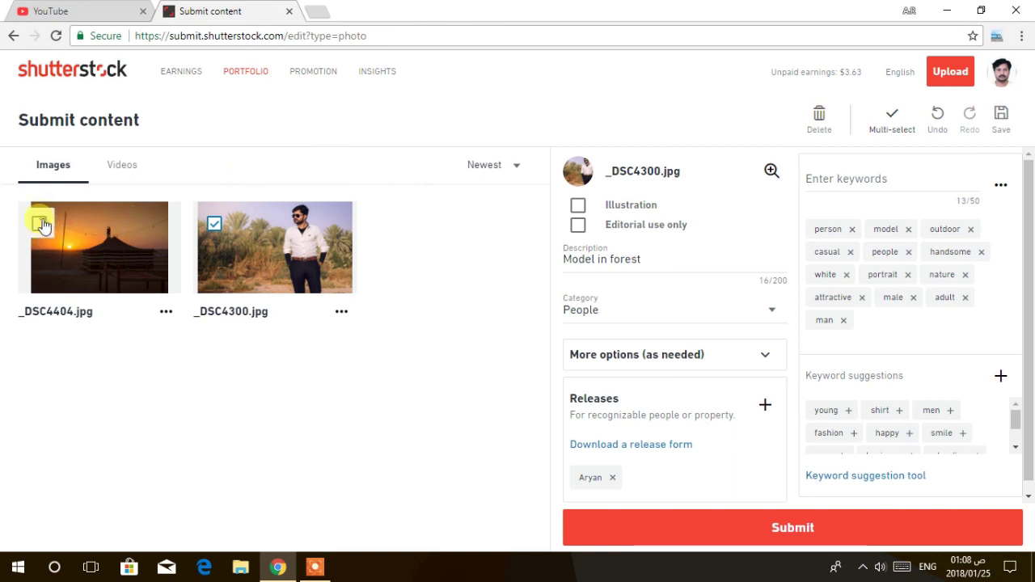
click(39, 224)
click(892, 122)
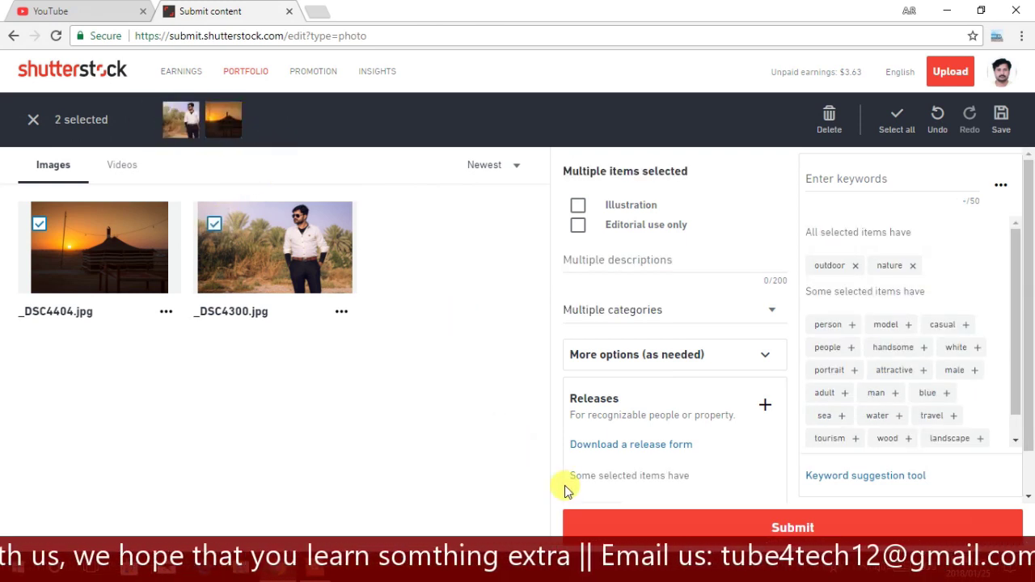
Submit both photos for review and go back to the Contributor Dashboard.
click(743, 529)
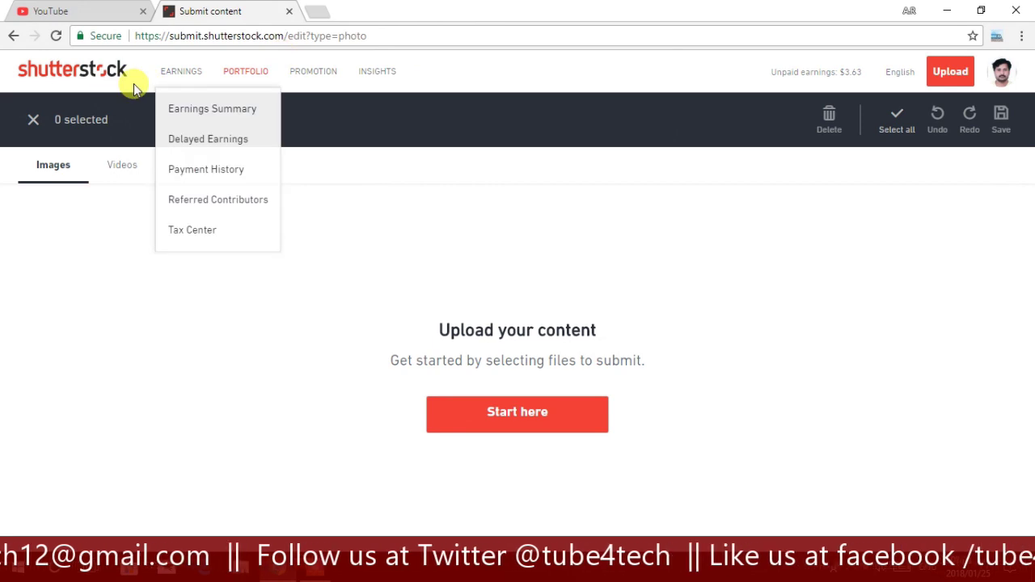
click(85, 71)
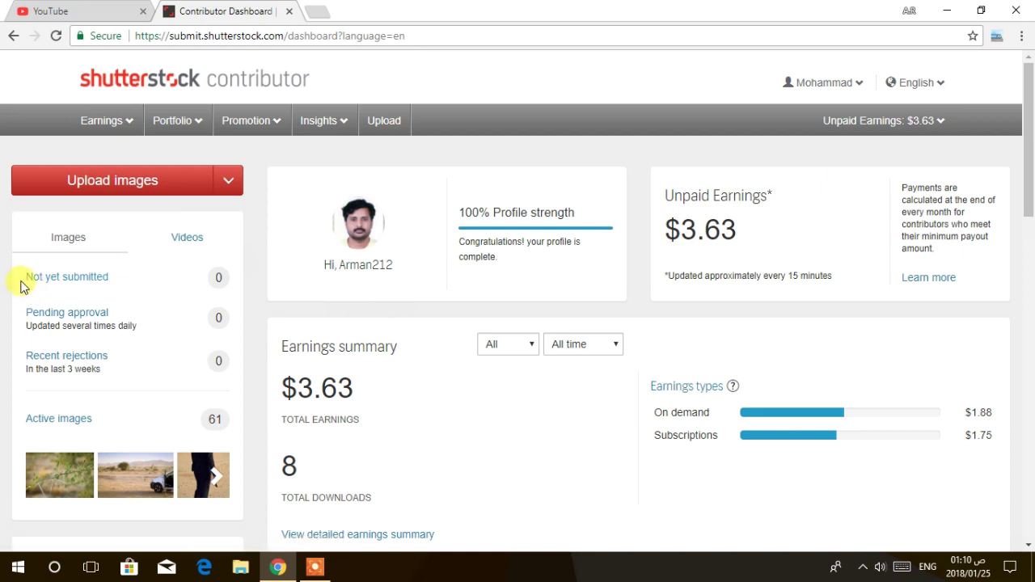
Open Pending approval in a new tab and review the Visible Trademark rejection among rejected photos.
right_click(68, 315)
click(105, 321)
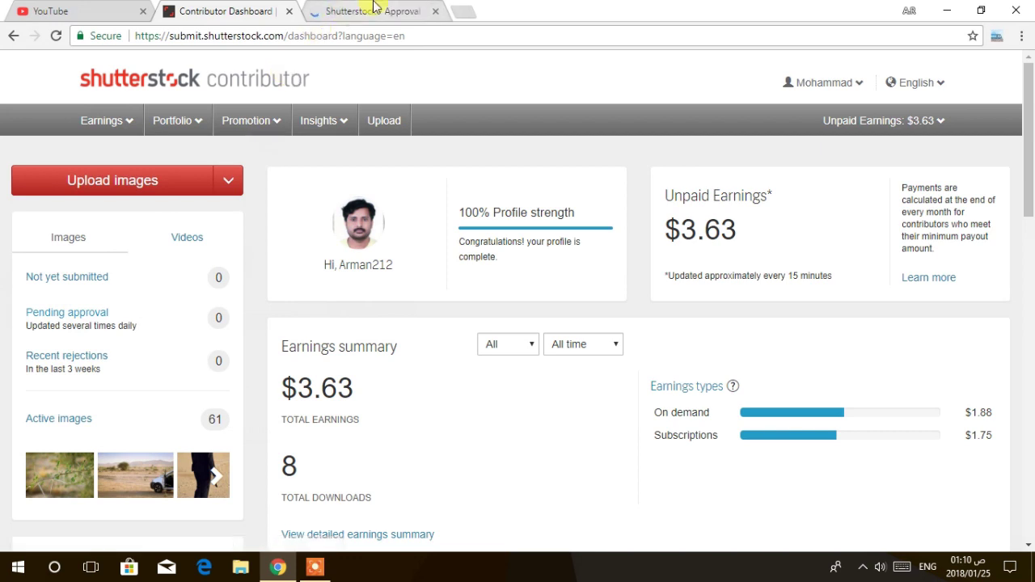
click(374, 6)
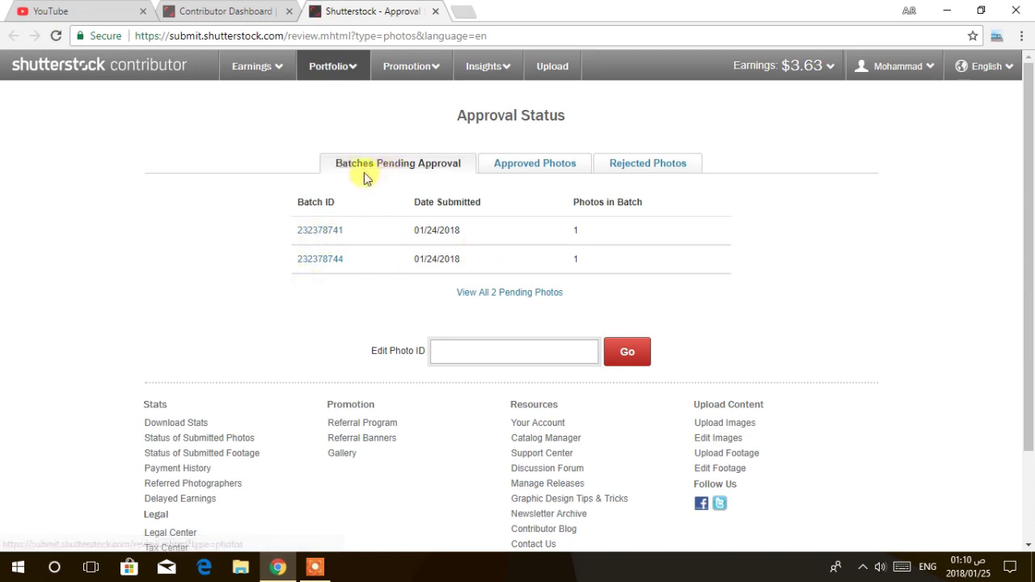
click(230, 11)
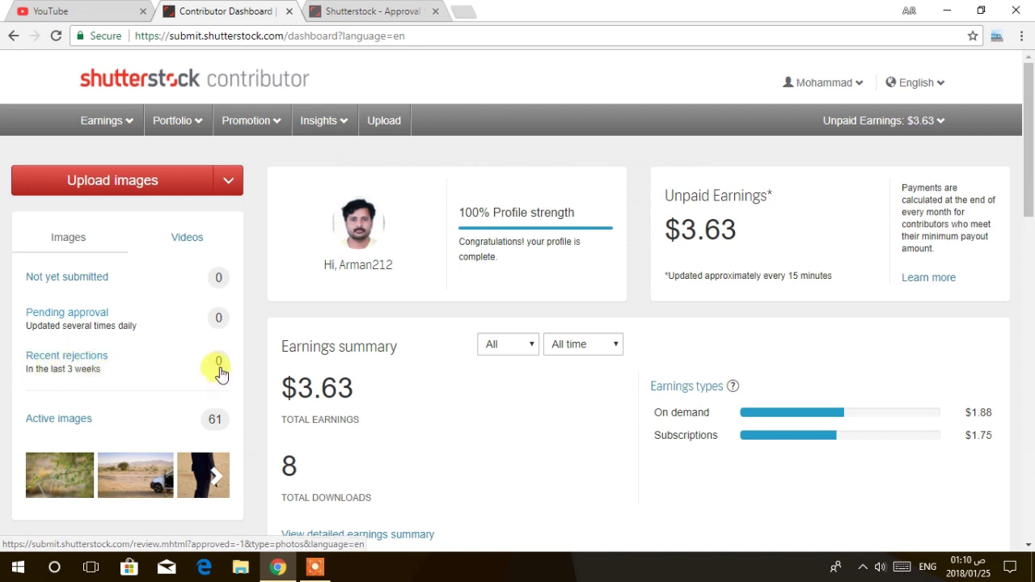
click(356, 11)
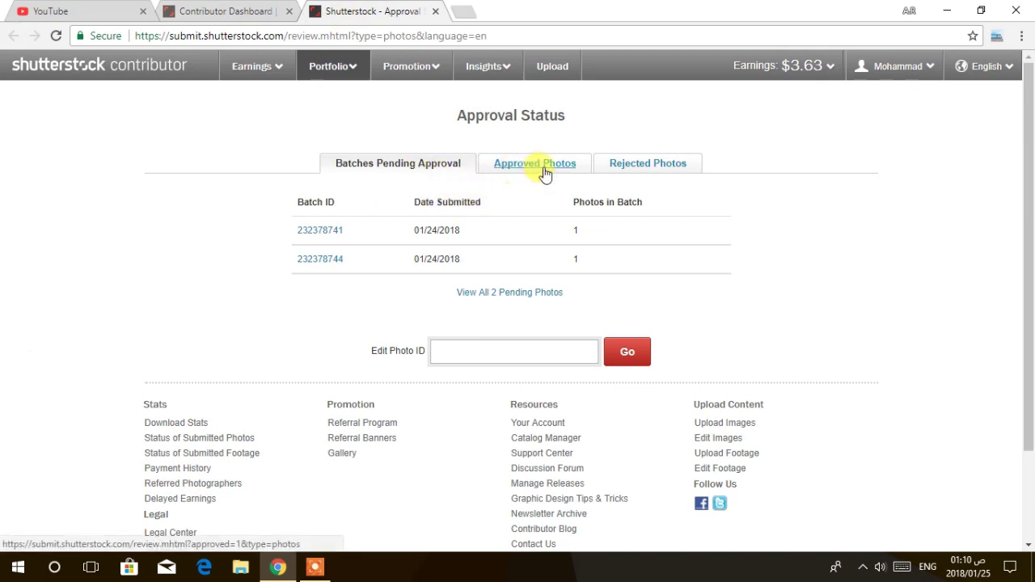
click(646, 165)
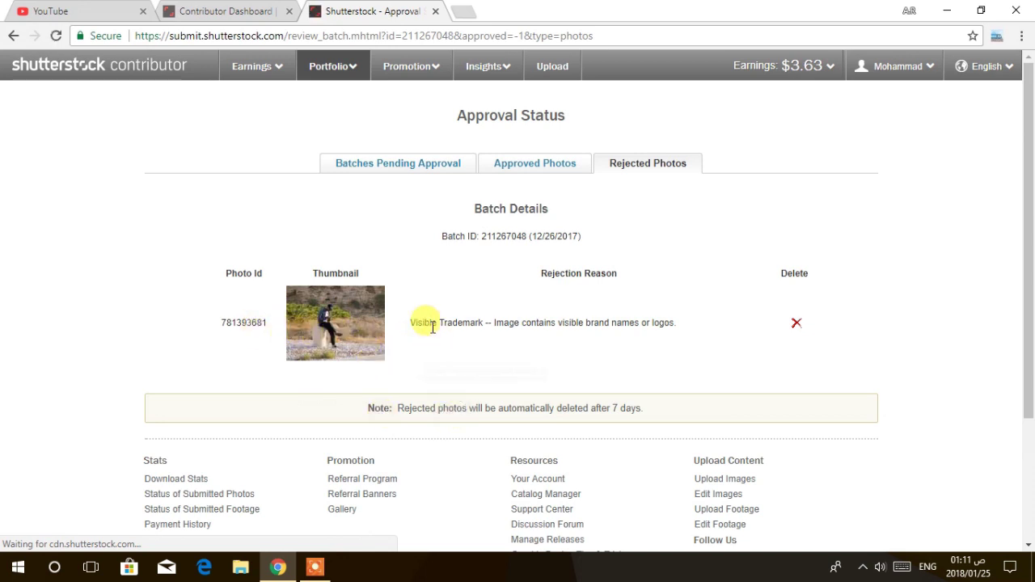
drag(410, 322, 476, 324)
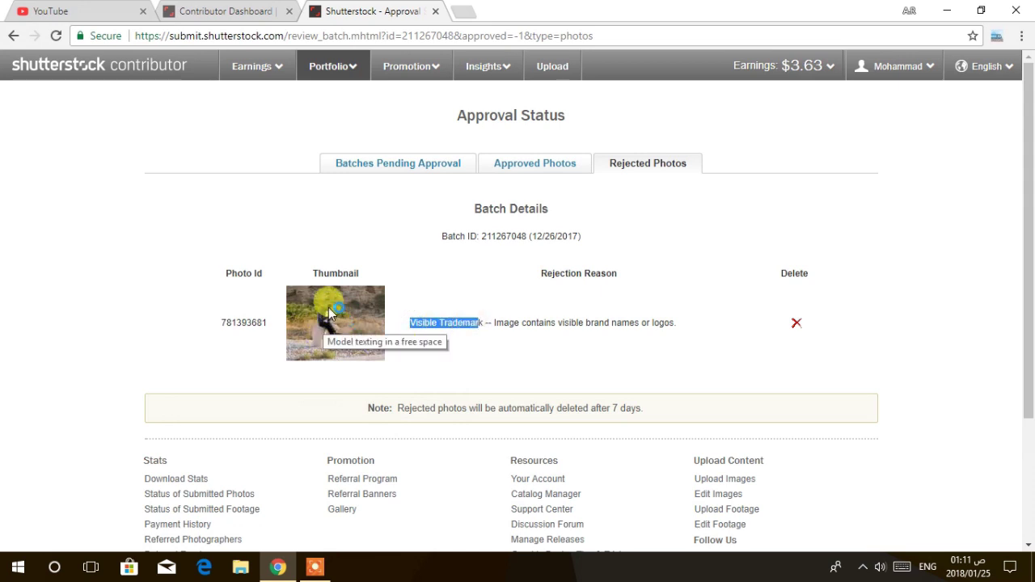
click(485, 330)
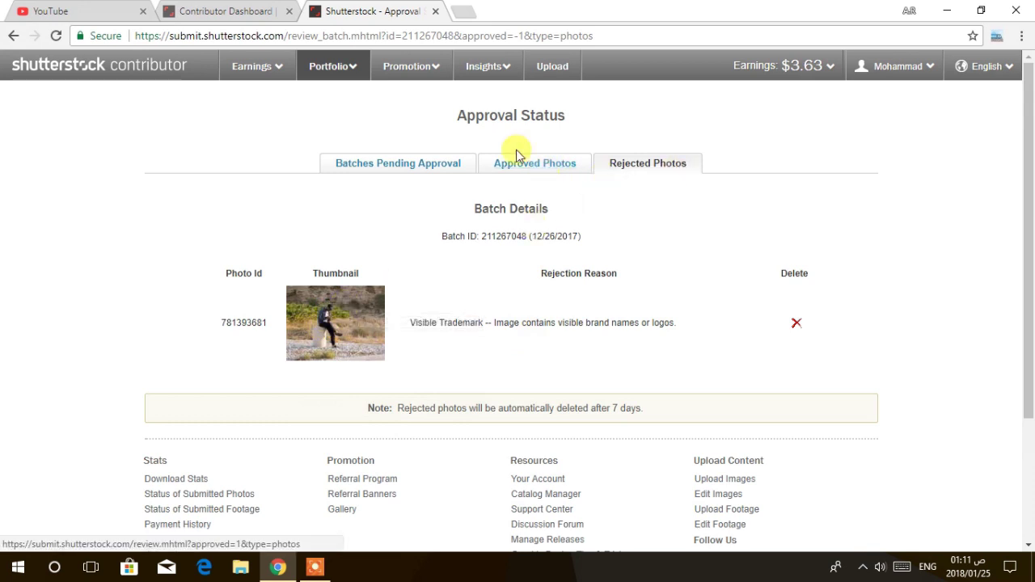
Close the approval page and open the Active images portfolio in a new tab.
click(435, 13)
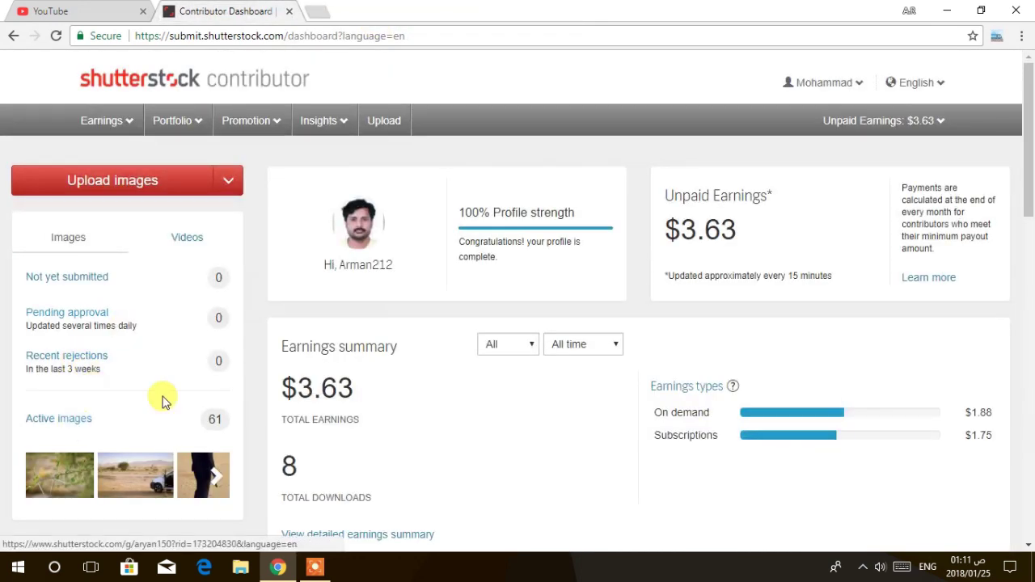
scroll(153, 388, down, 1)
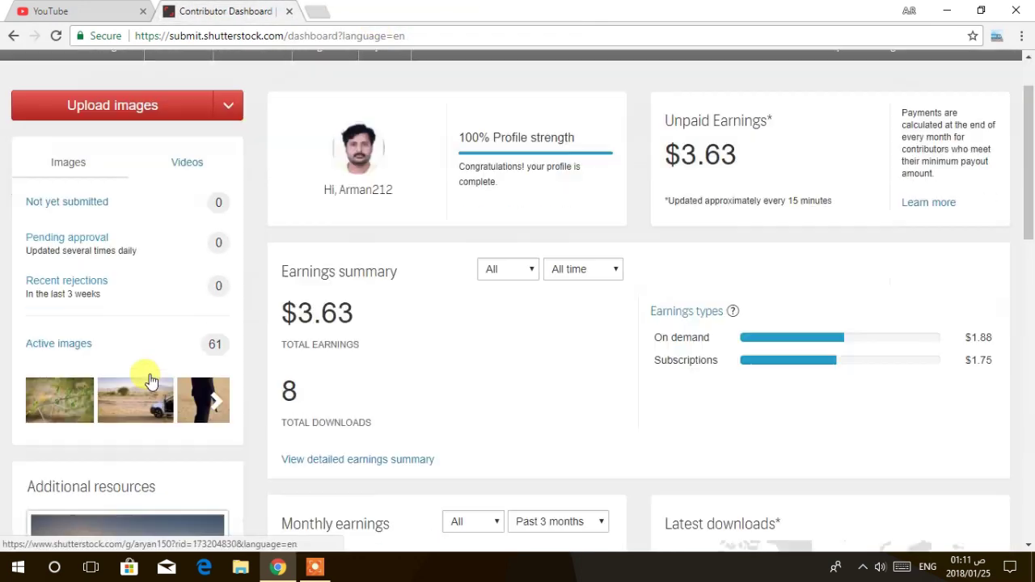
right_click(78, 343)
click(89, 350)
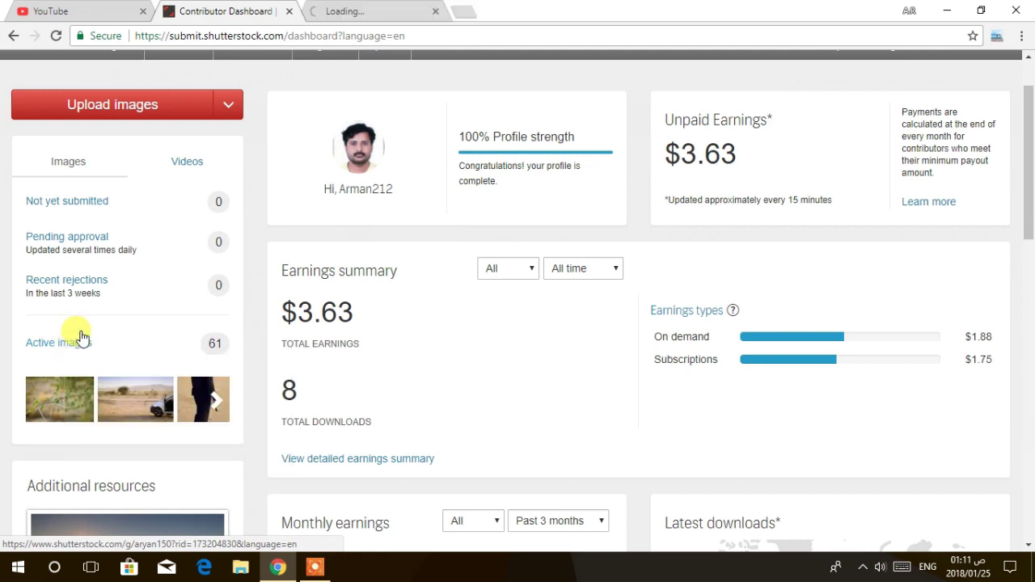
click(364, 6)
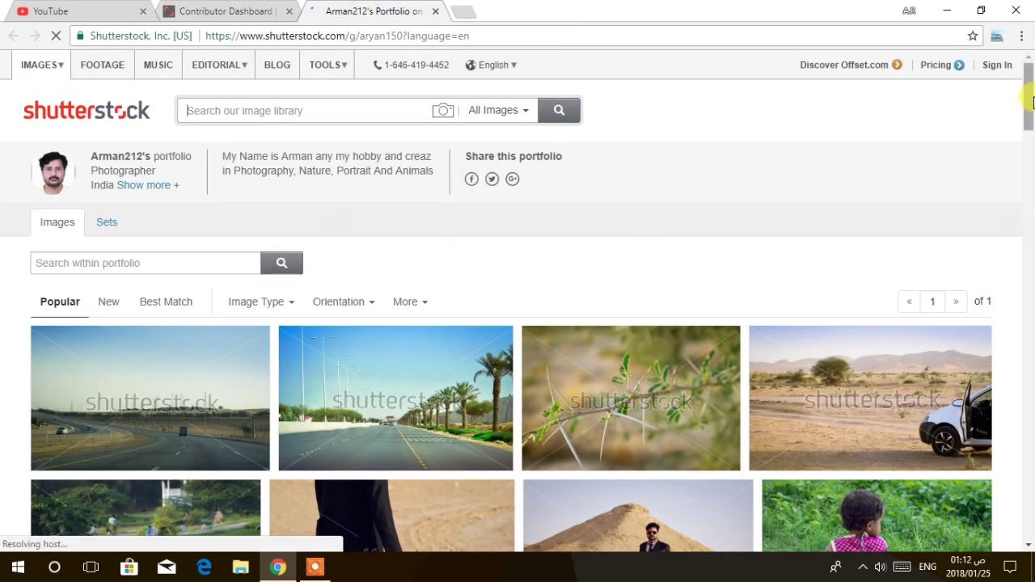
drag(1032, 101, 1032, 144)
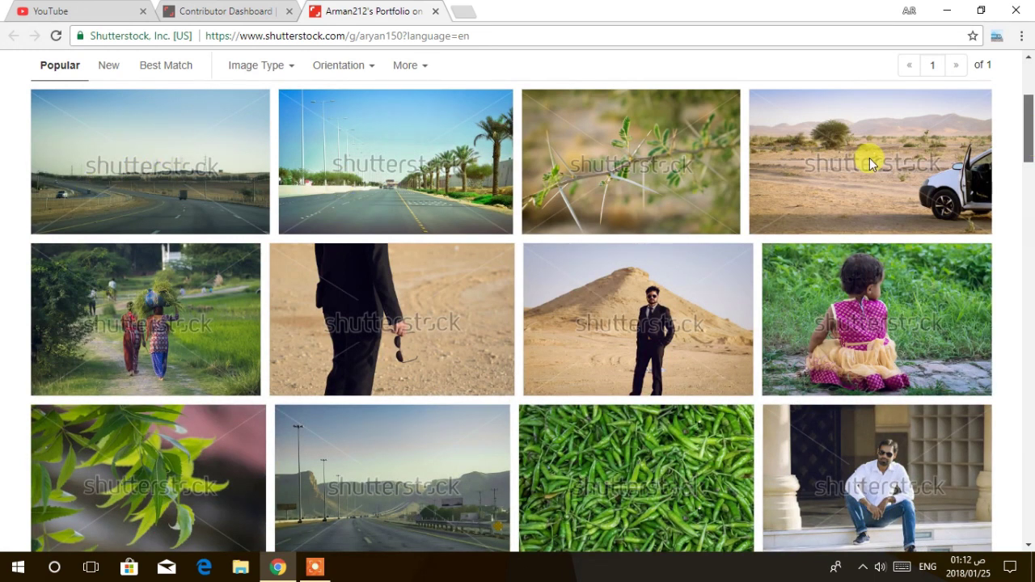
scroll(947, 135, down, 1)
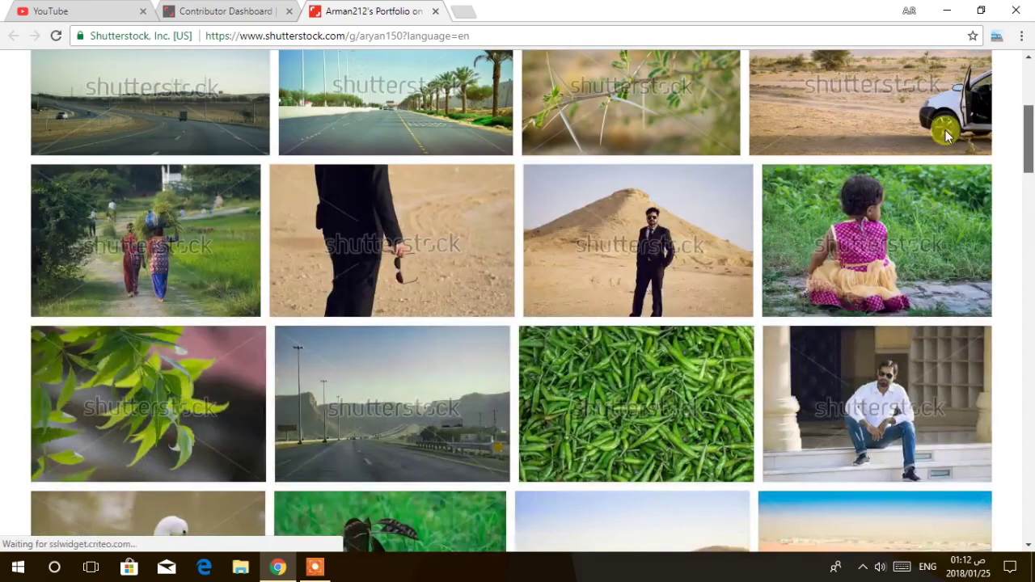
scroll(944, 121, up, 3)
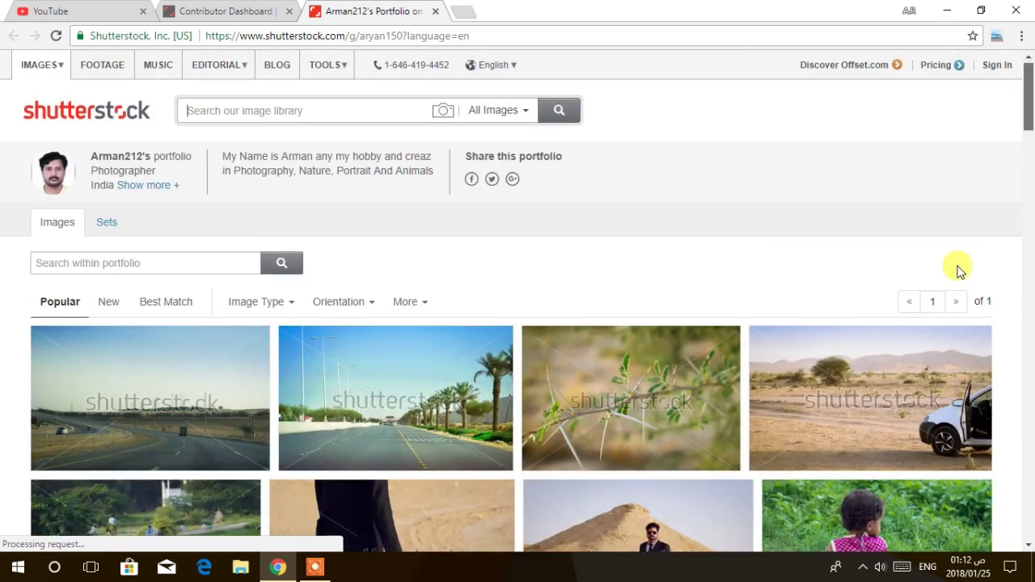
scroll(938, 404, down, 1)
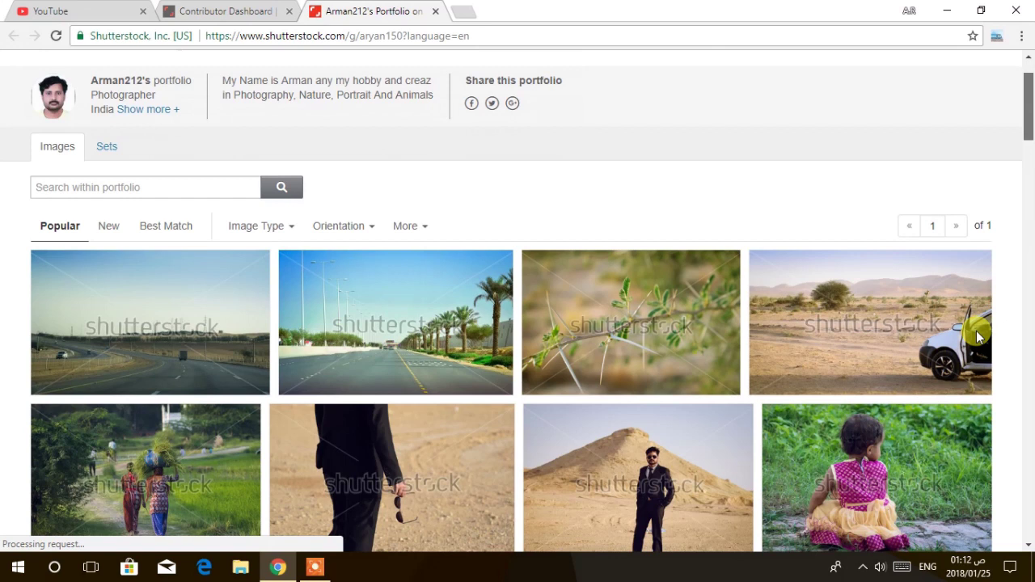
scroll(930, 355, down, 1)
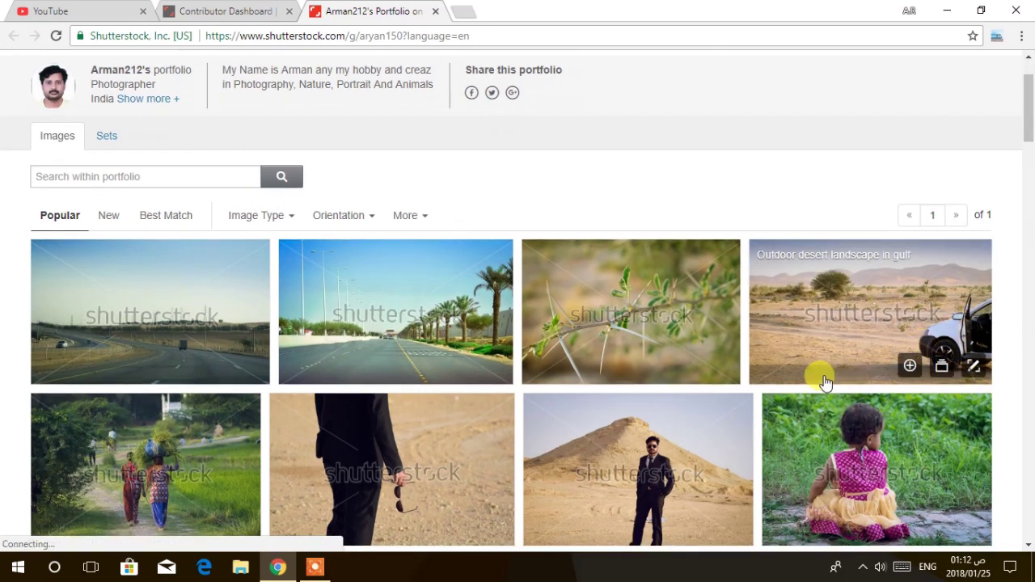
scroll(826, 329, down, 1)
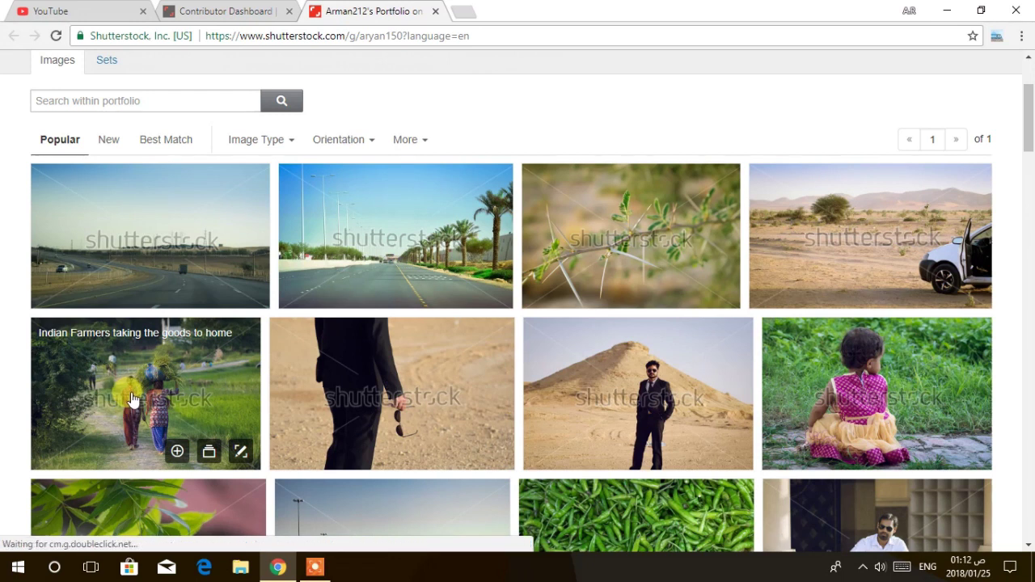
scroll(134, 398, down, 1)
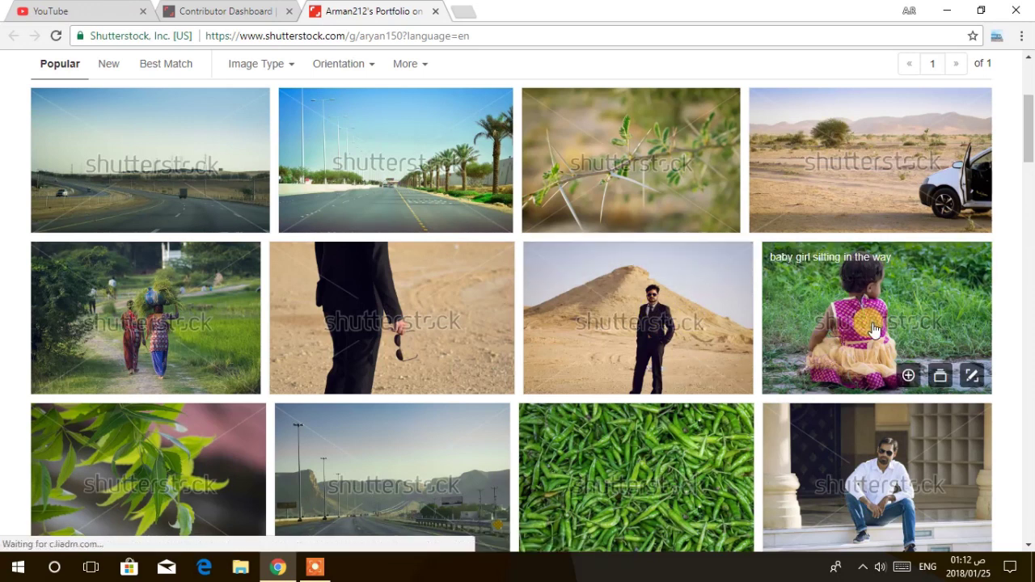
scroll(869, 327, down, 1)
scroll(780, 347, down, 3)
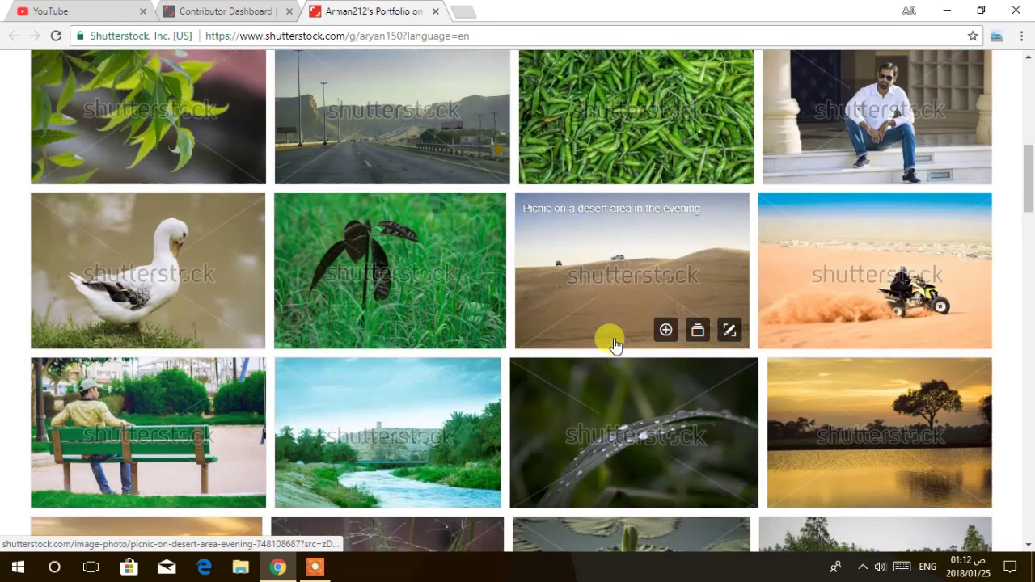
scroll(608, 339, down, 1)
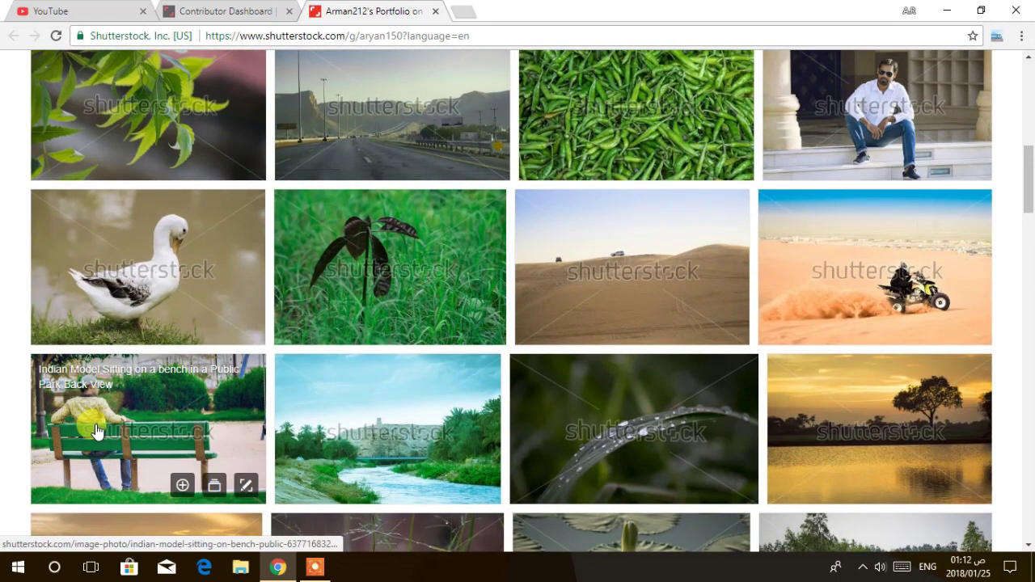
scroll(94, 430, down, 1)
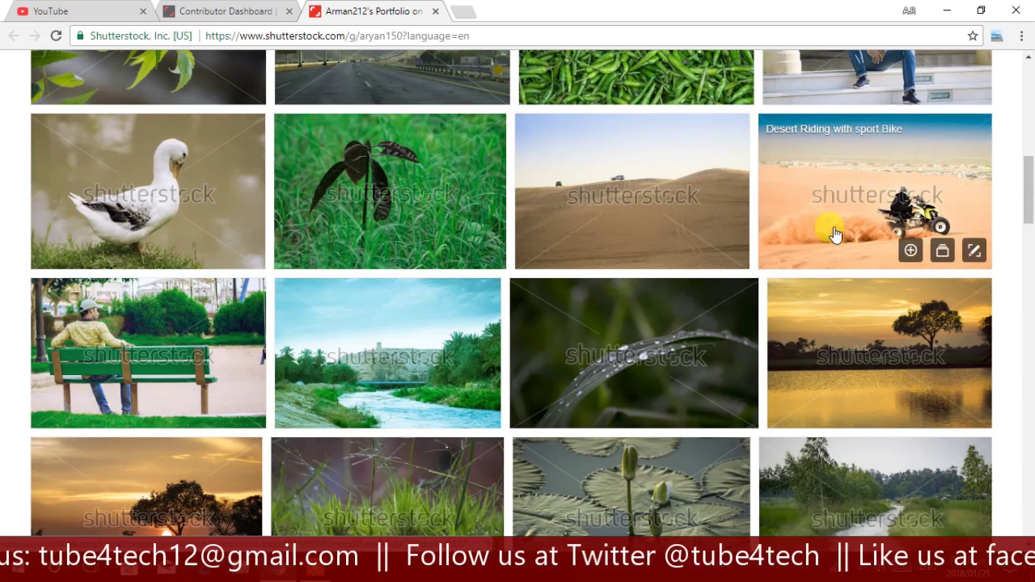
scroll(830, 231, down, 8)
scroll(723, 254, down, 4)
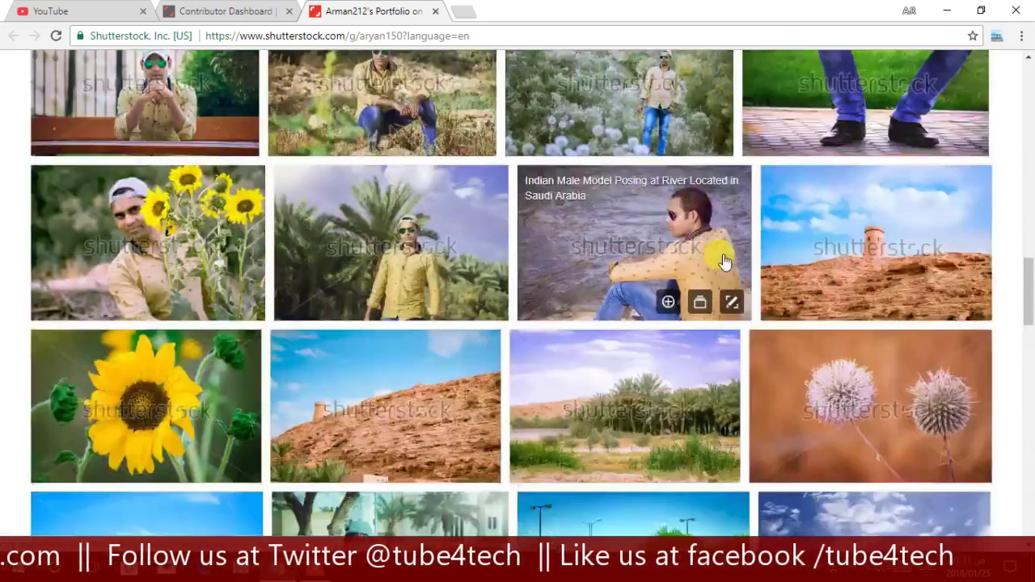
scroll(723, 254, up, 7)
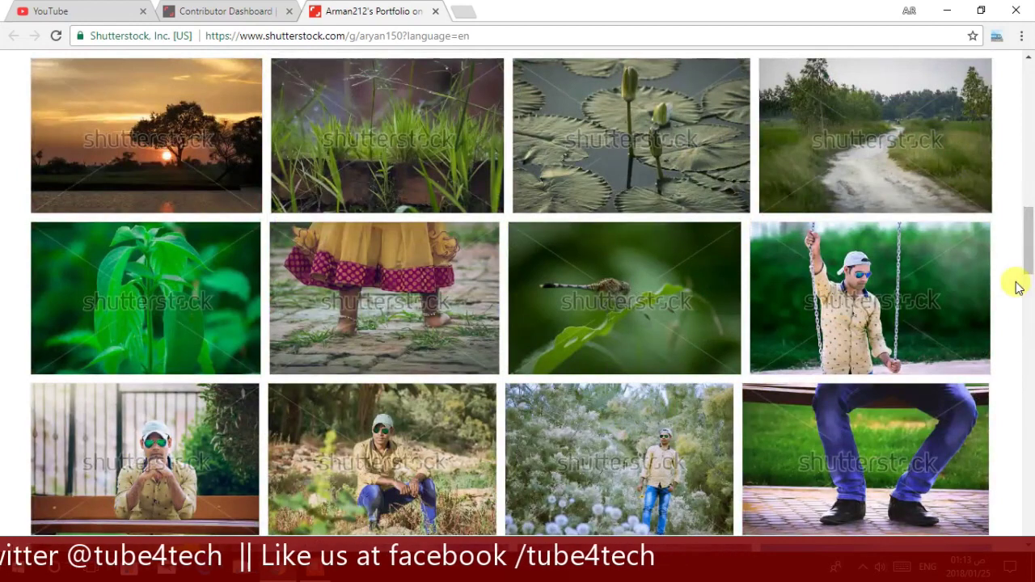
drag(1028, 246, 1030, 189)
drag(1025, 125, 1020, 111)
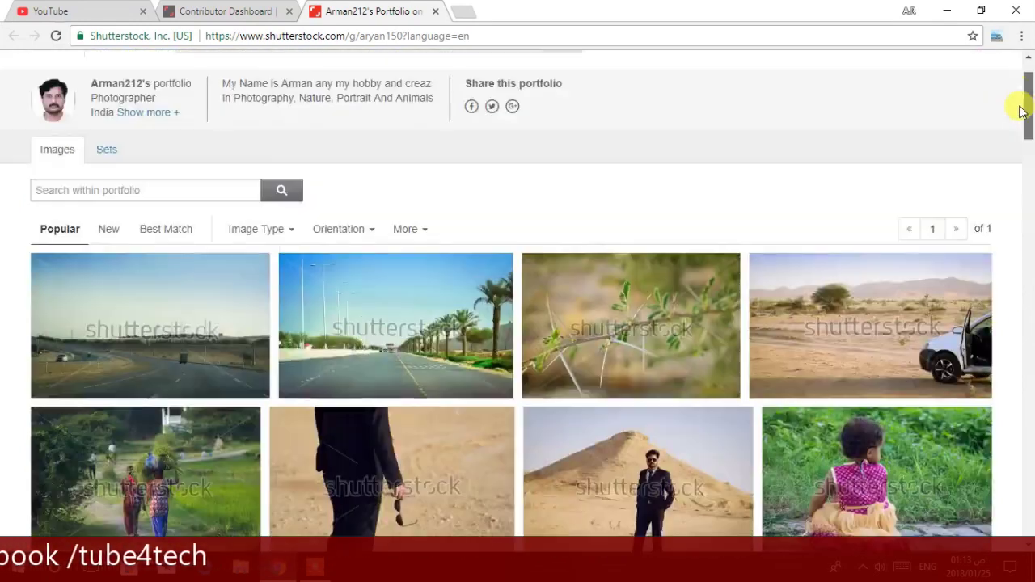
click(436, 12)
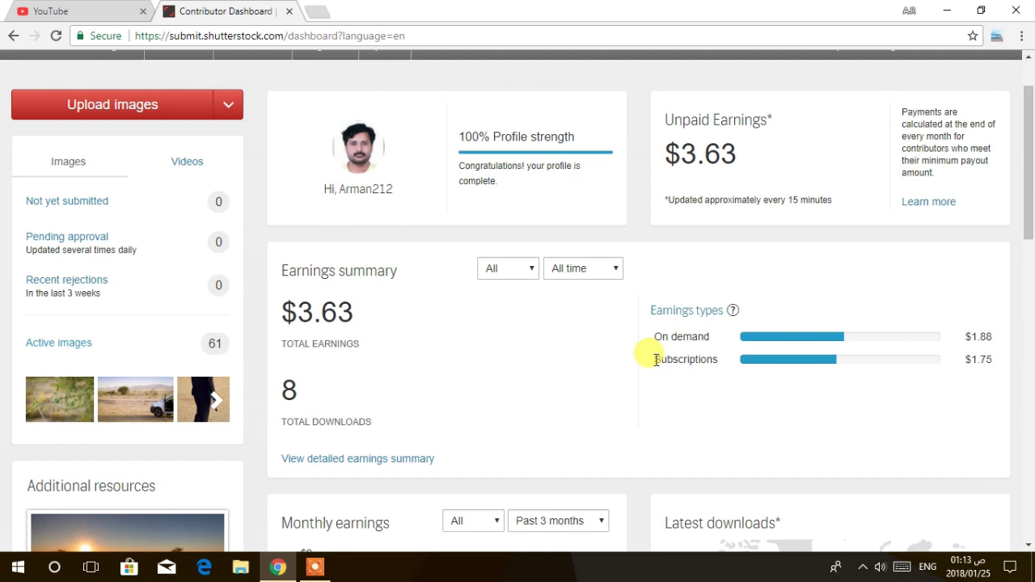
drag(652, 360, 718, 360)
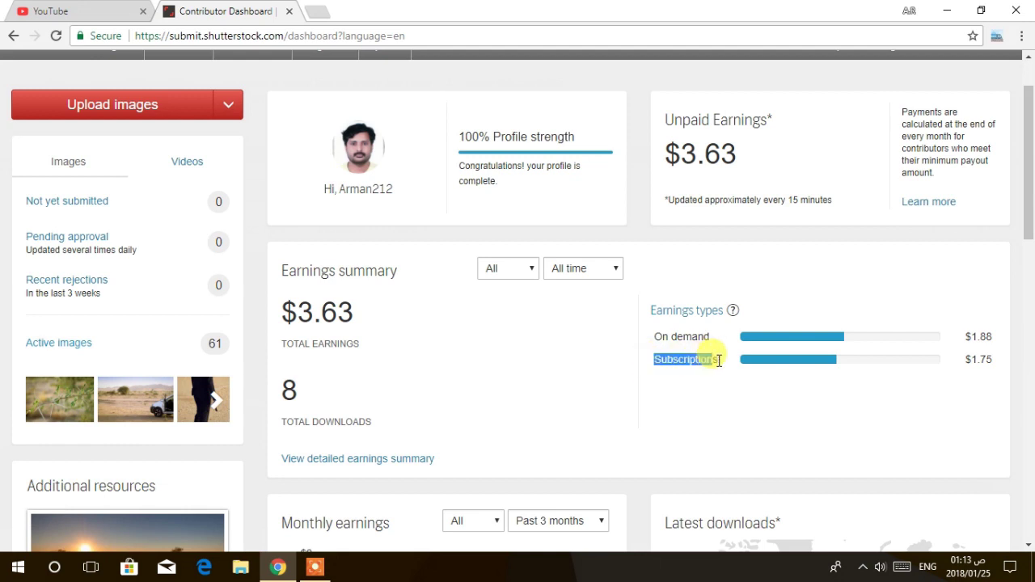
drag(655, 341, 714, 339)
drag(652, 360, 690, 361)
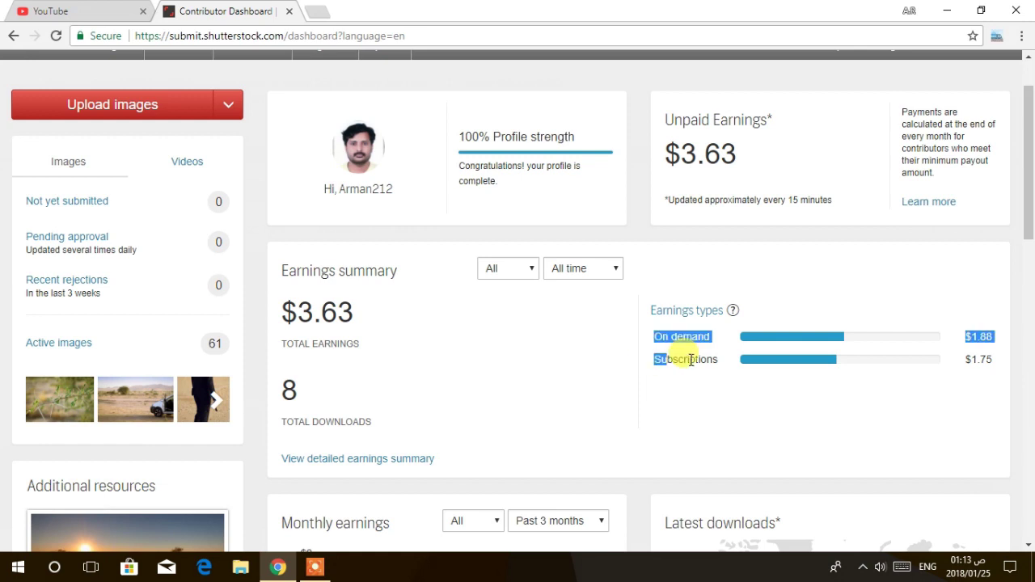
click(832, 394)
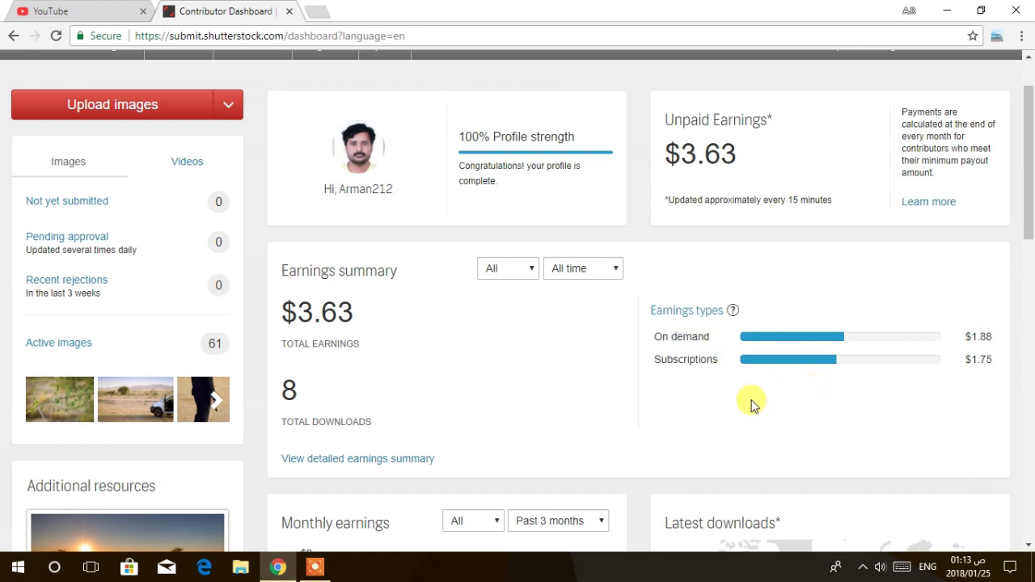
drag(654, 333, 704, 336)
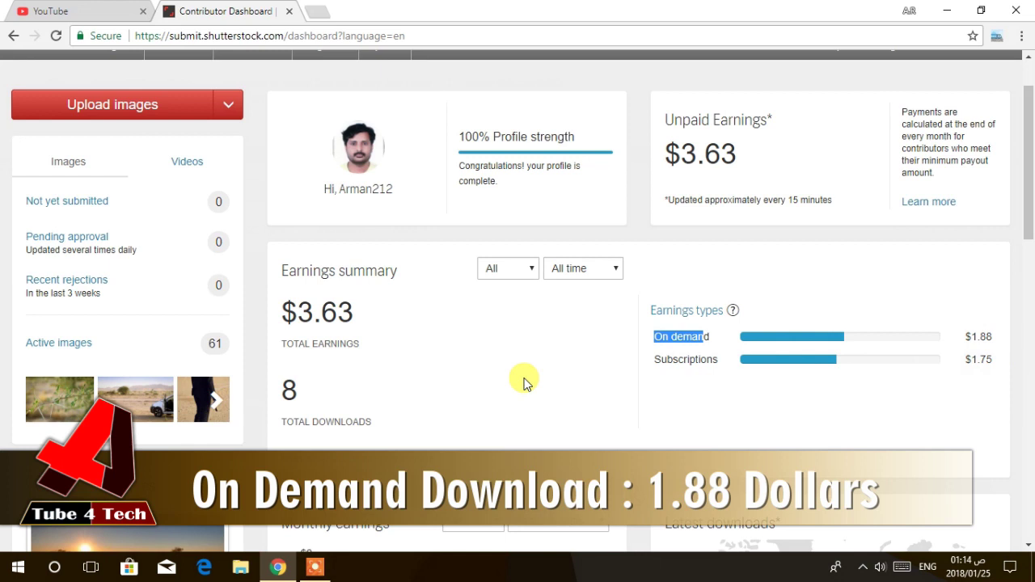
double_click(980, 359)
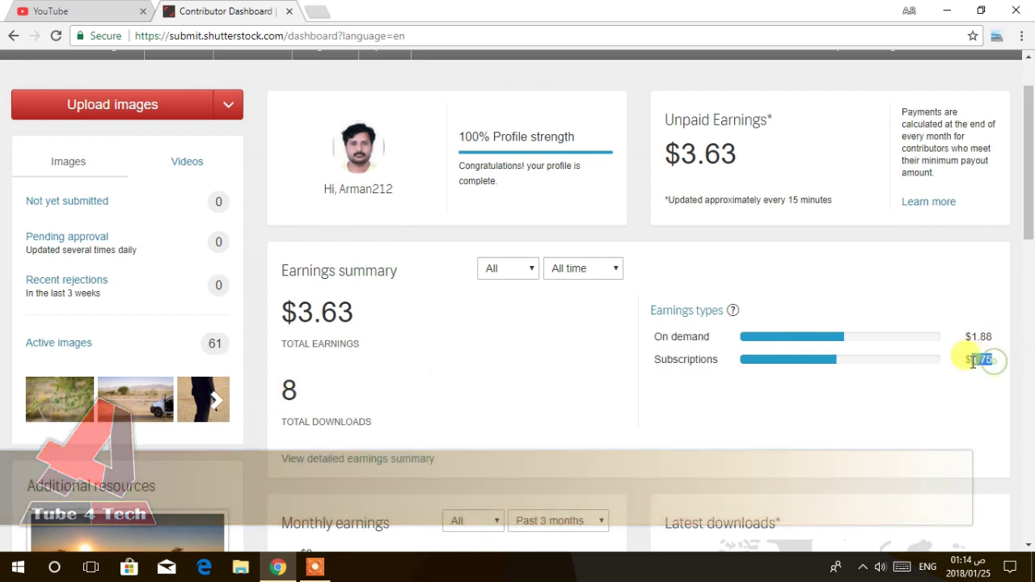
drag(996, 333, 950, 343)
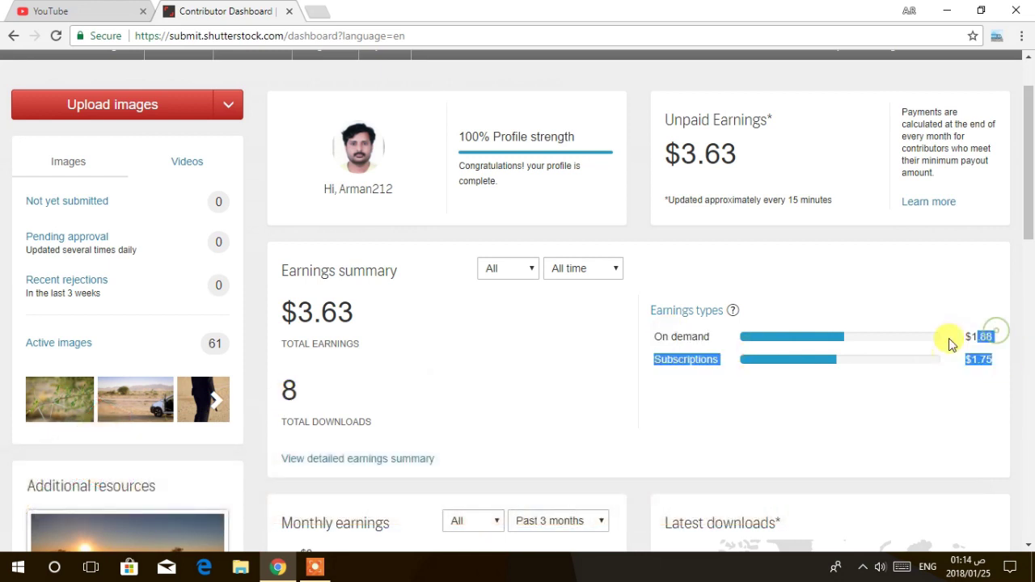
Scroll through Monthly earnings, Sets and Top 5 performers, then back up to the account menu.
scroll(1031, 278, down, 3)
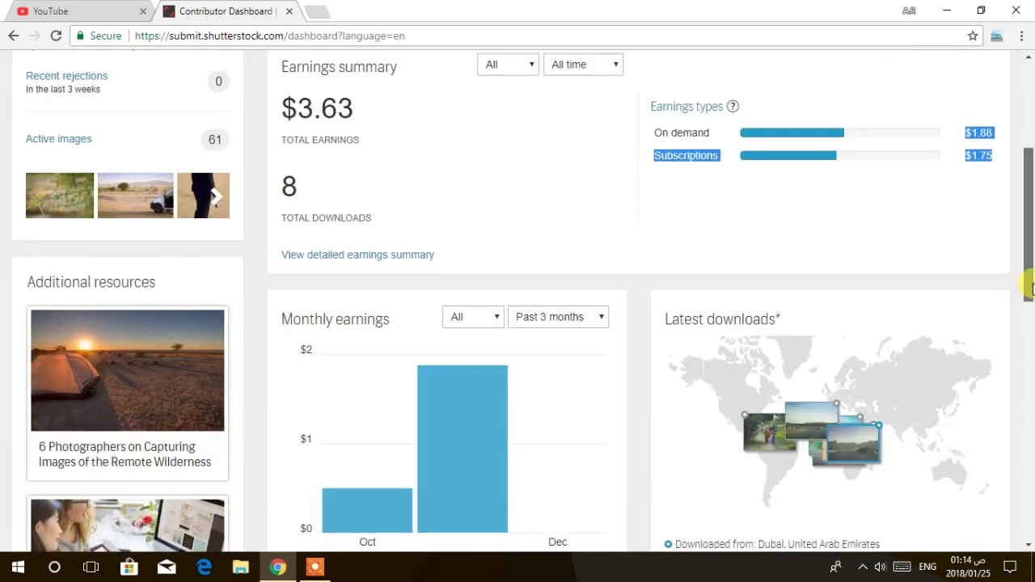
scroll(1033, 368, down, 5)
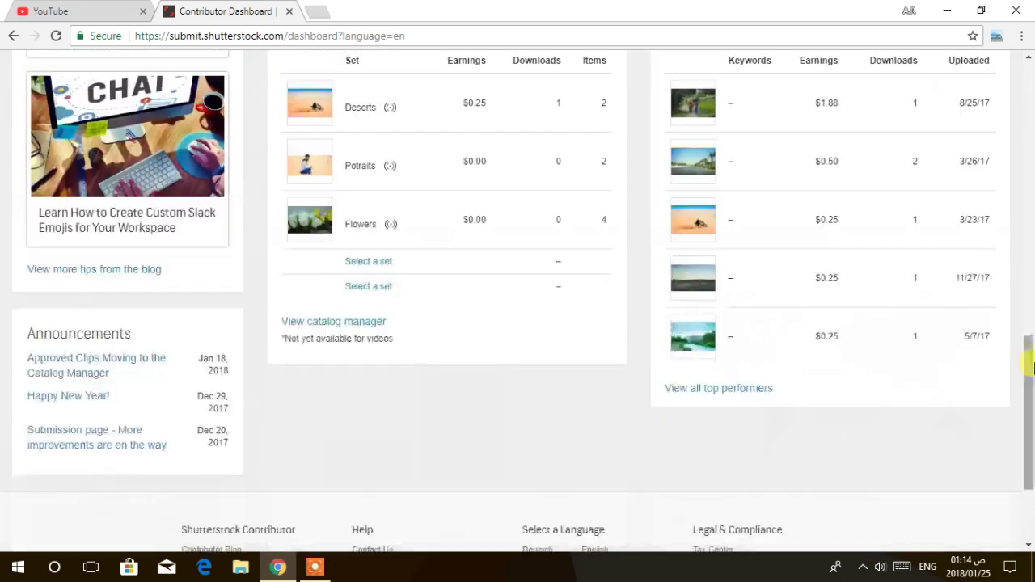
scroll(1031, 376, up, 1)
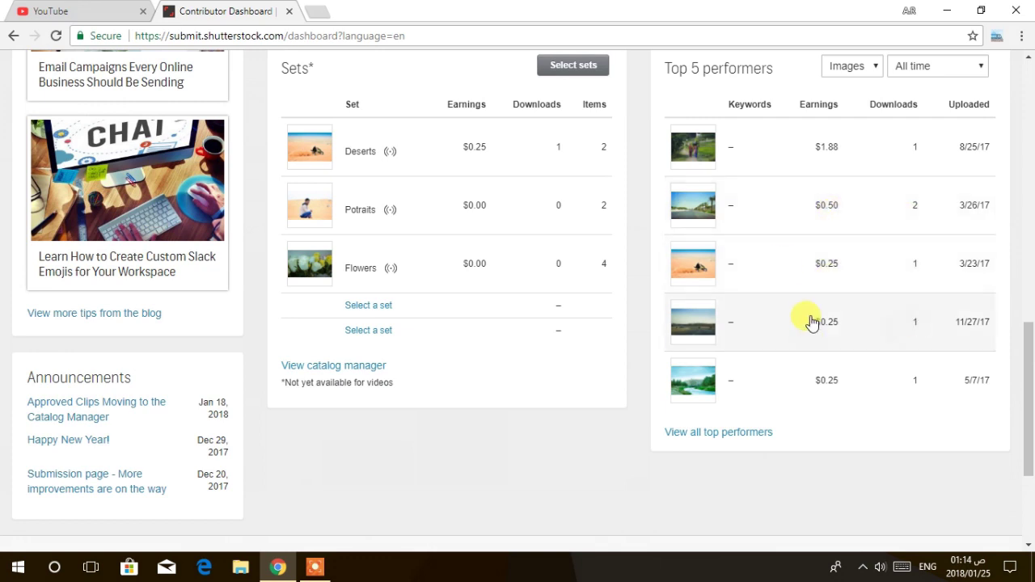
scroll(767, 278, up, 2)
scroll(767, 278, up, 10)
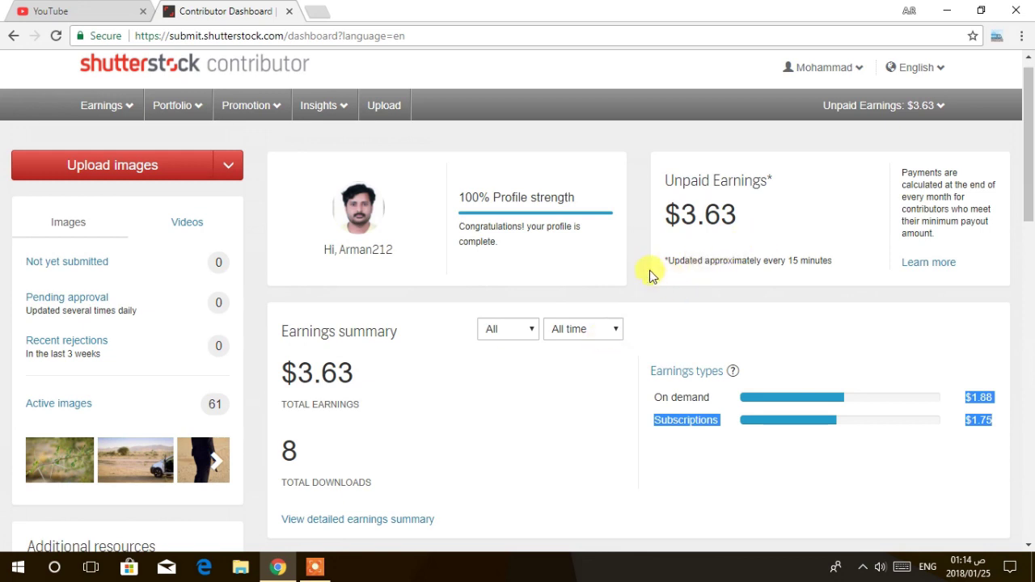
mouse_move(826, 73)
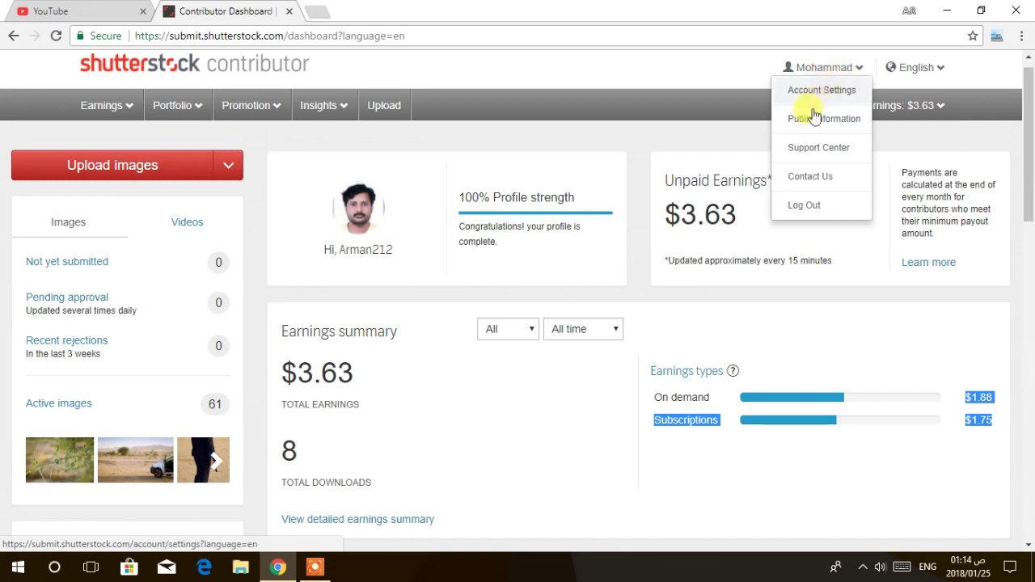
Open Account Settings and confirm PayPal stays selected as the payout method.
click(828, 93)
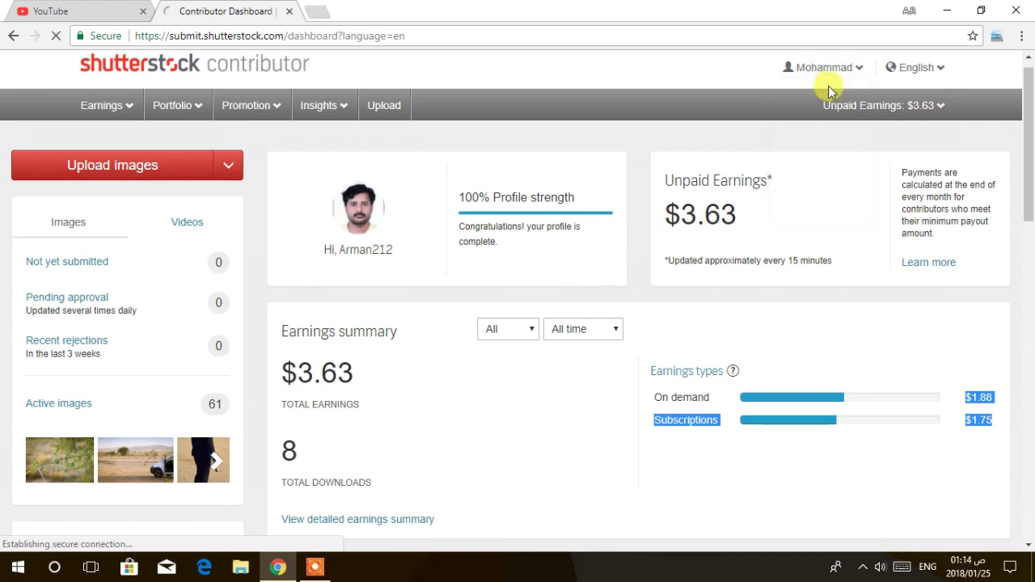
scroll(450, 296, down, 1)
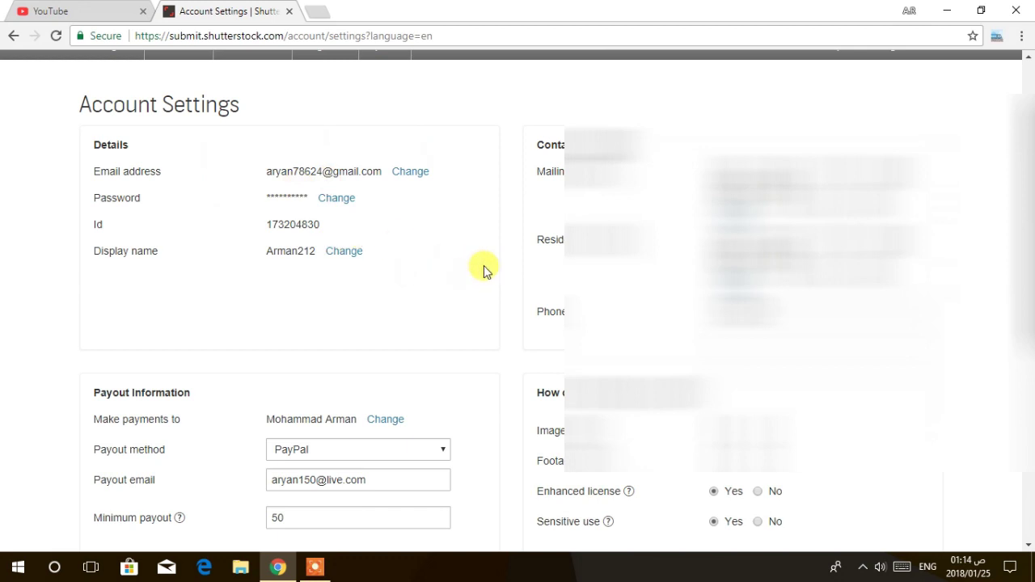
scroll(715, 169, down, 1)
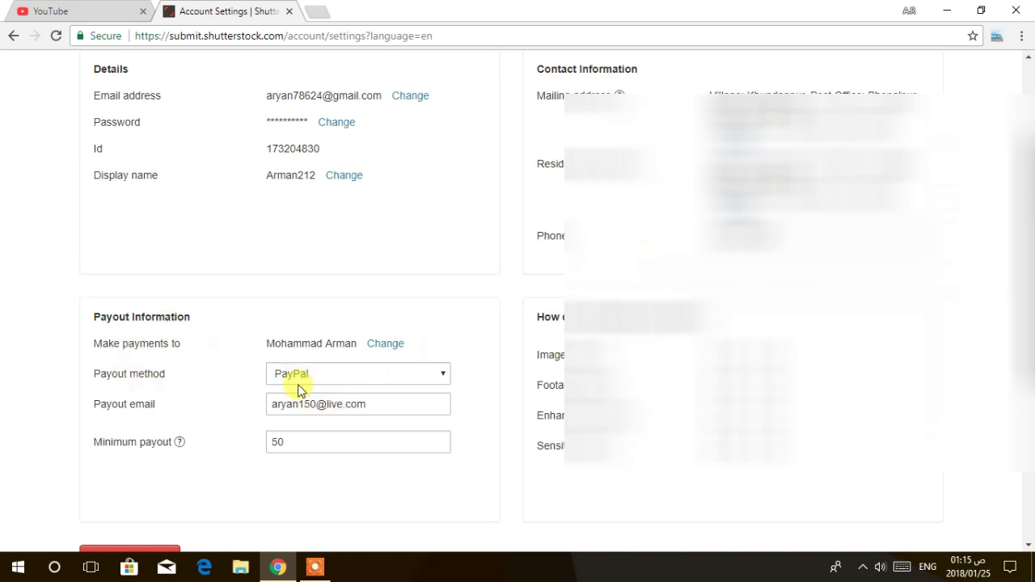
click(323, 381)
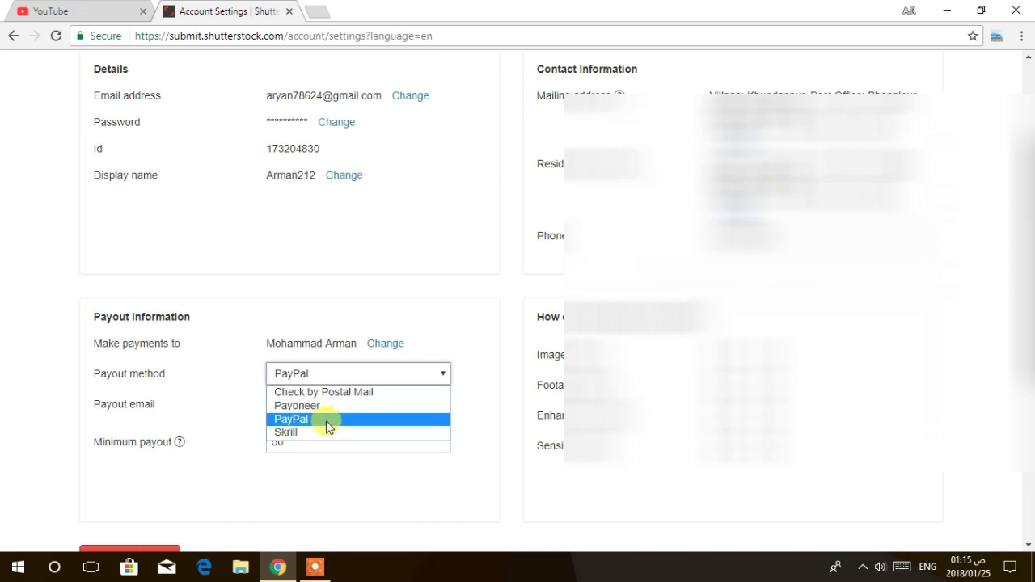
click(349, 491)
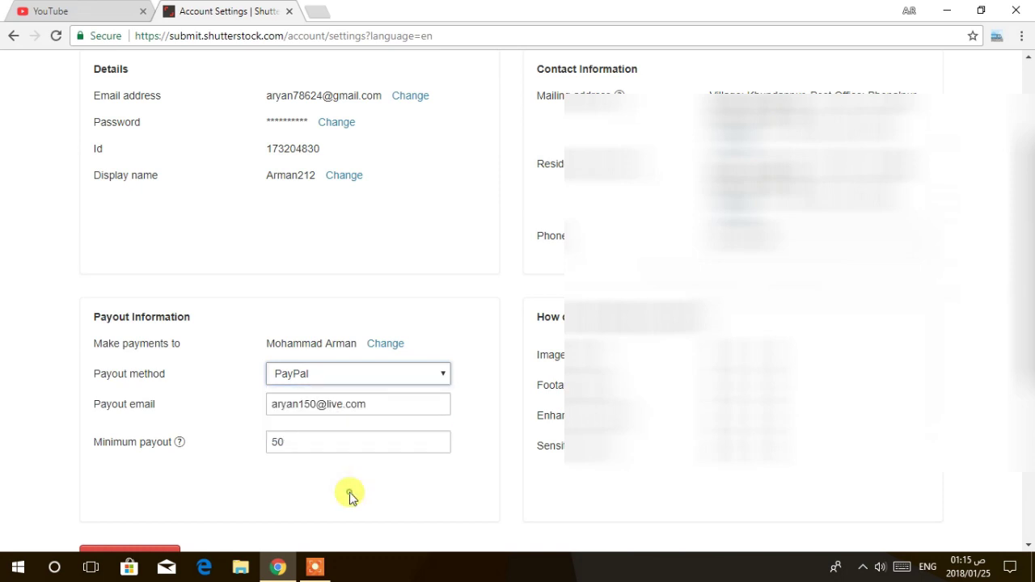
click(376, 377)
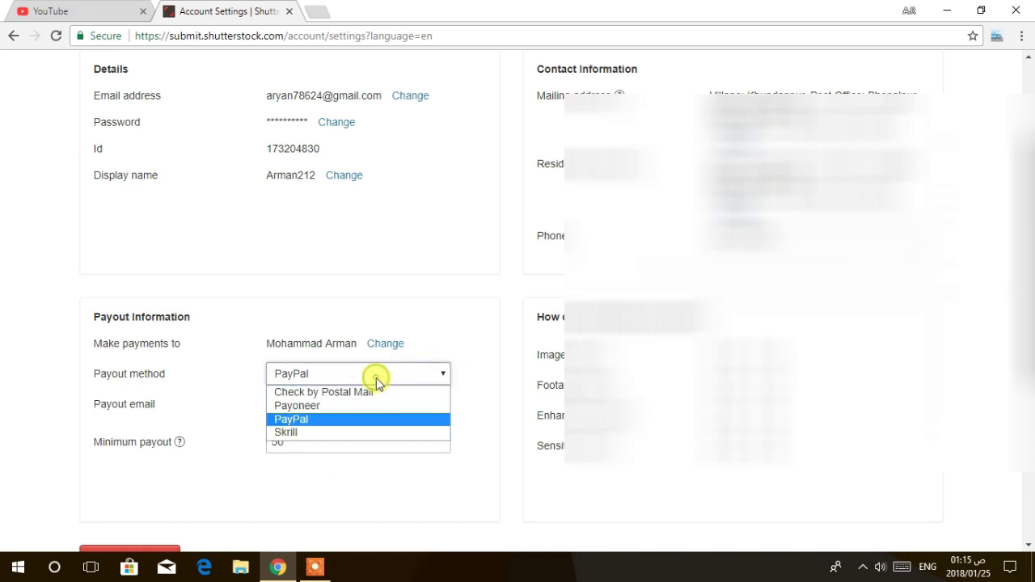
click(185, 475)
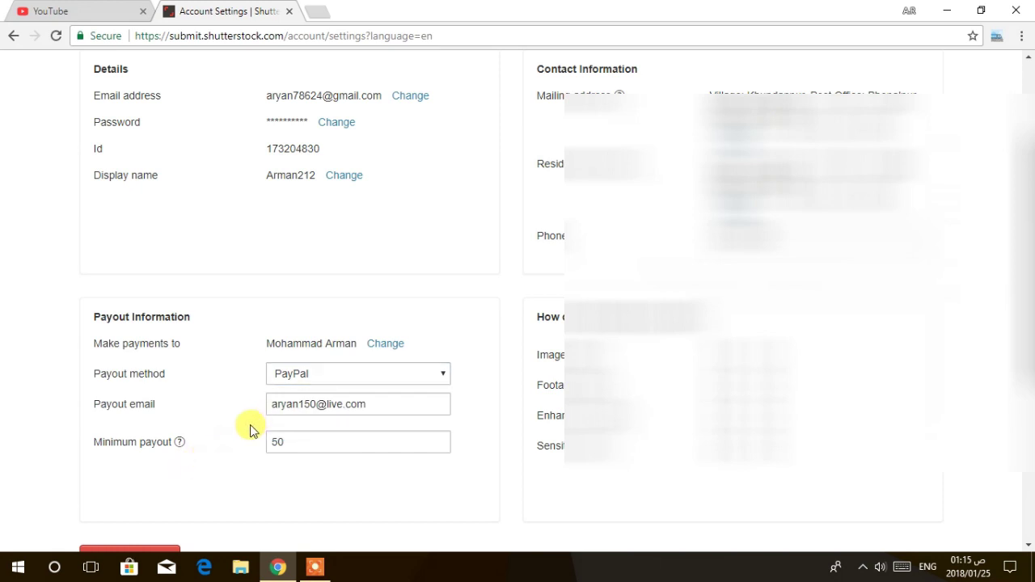
click(307, 374)
click(194, 406)
Check the payout email field and the 50 minimum payout amount.
drag(371, 404, 268, 404)
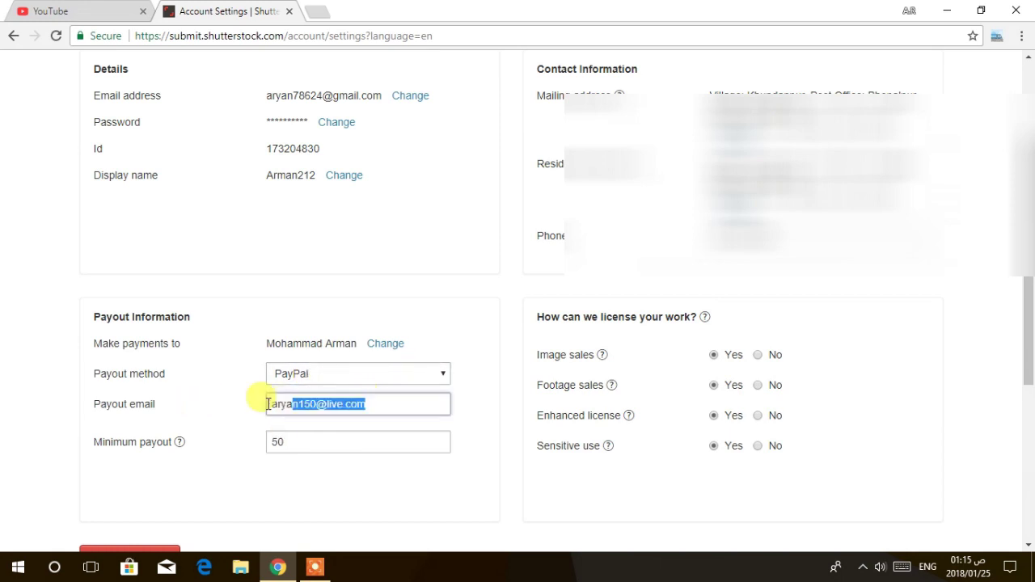
click(210, 463)
click(308, 447)
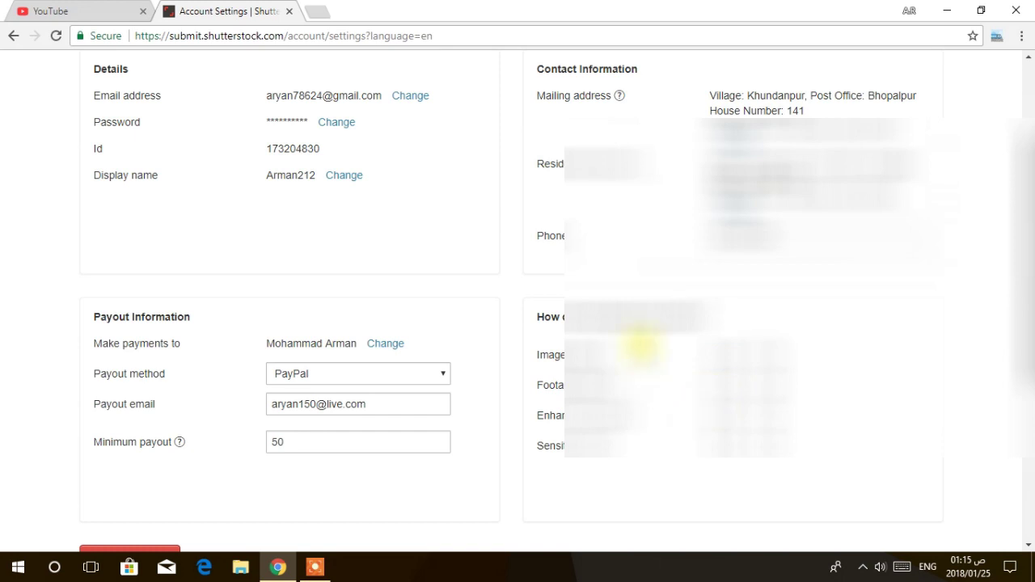
scroll(637, 343, up, 3)
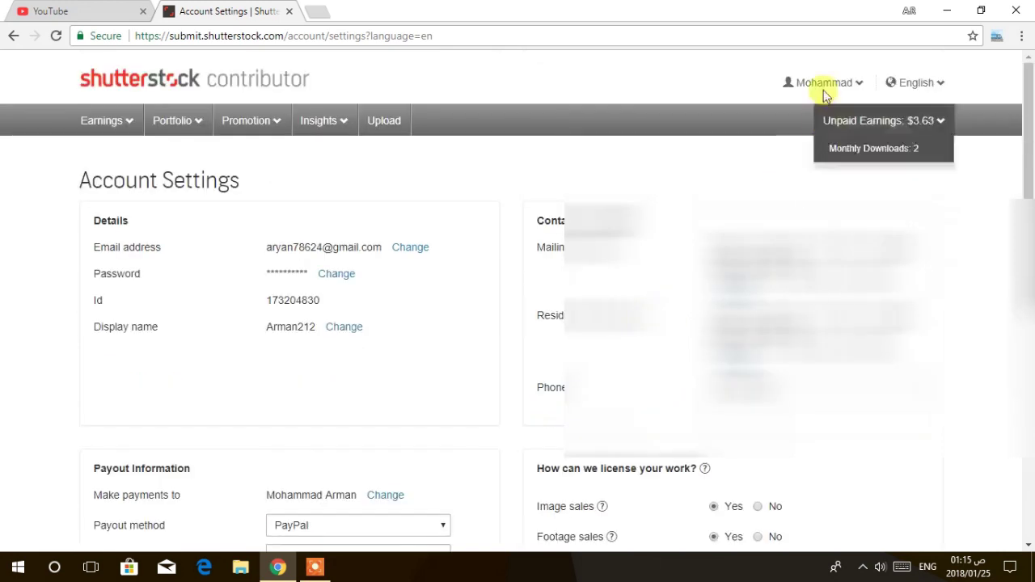
Review the 100% complete public profile and its Twitter and Facebook links, then return to the dashboard.
click(811, 136)
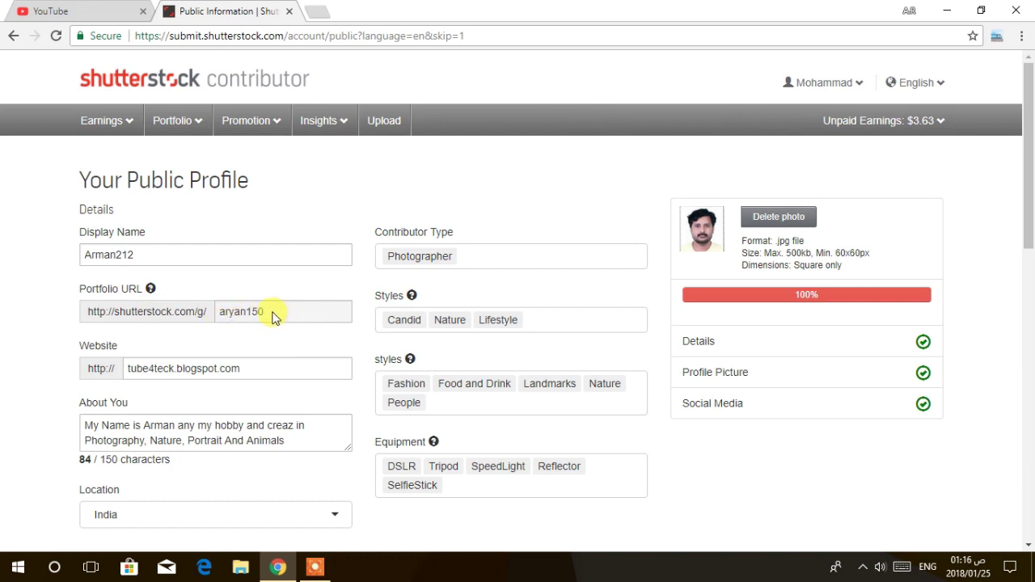
right_click(346, 388)
click(10, 394)
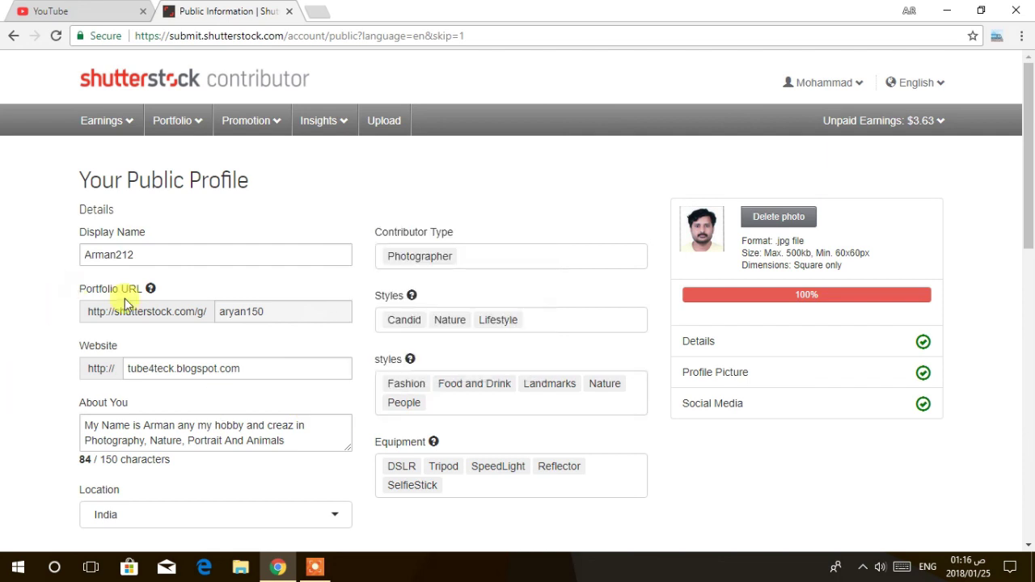
scroll(215, 356, down, 2)
scroll(215, 356, down, 2)
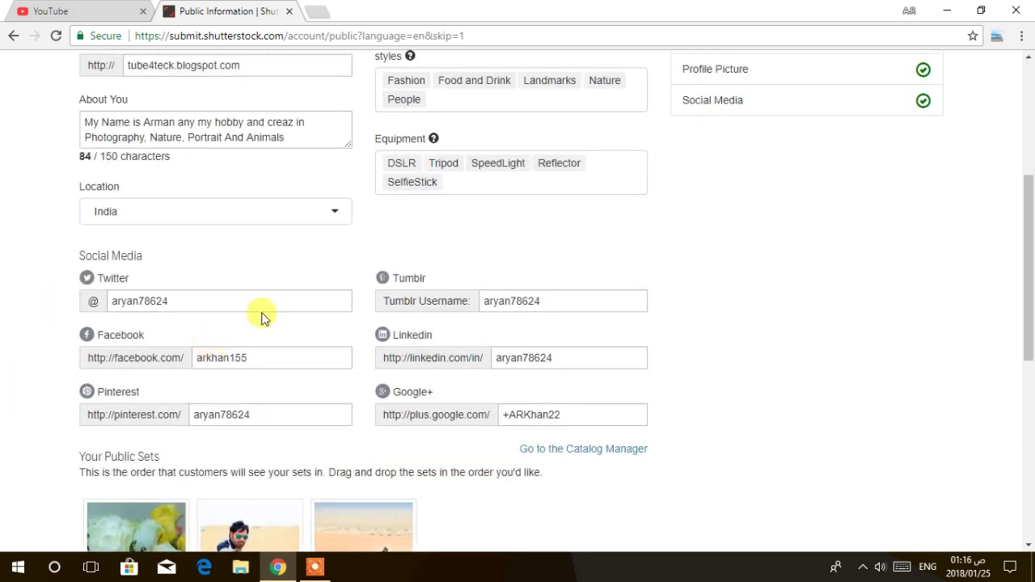
drag(198, 299, 111, 324)
click(262, 356)
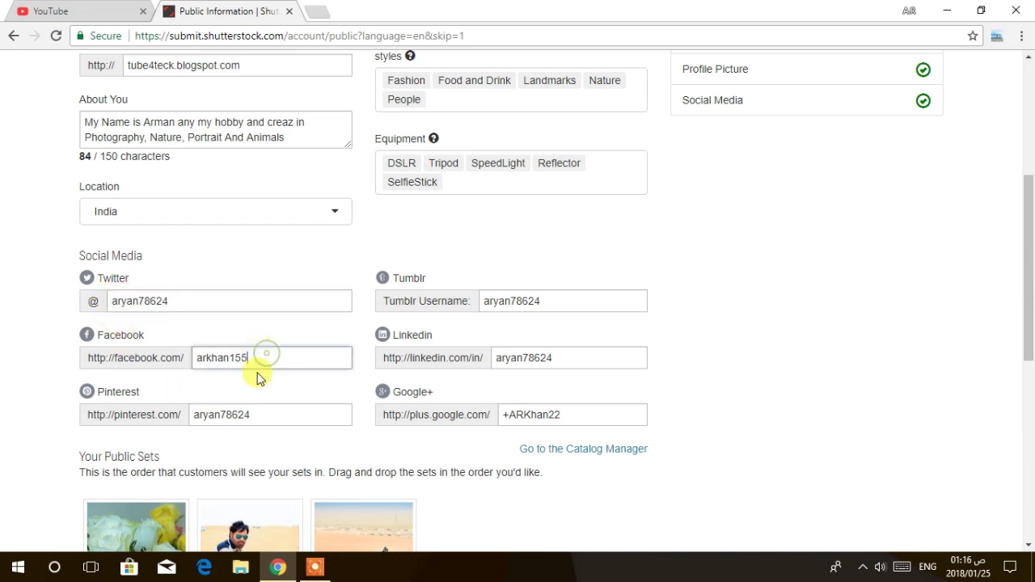
scroll(746, 226, up, 4)
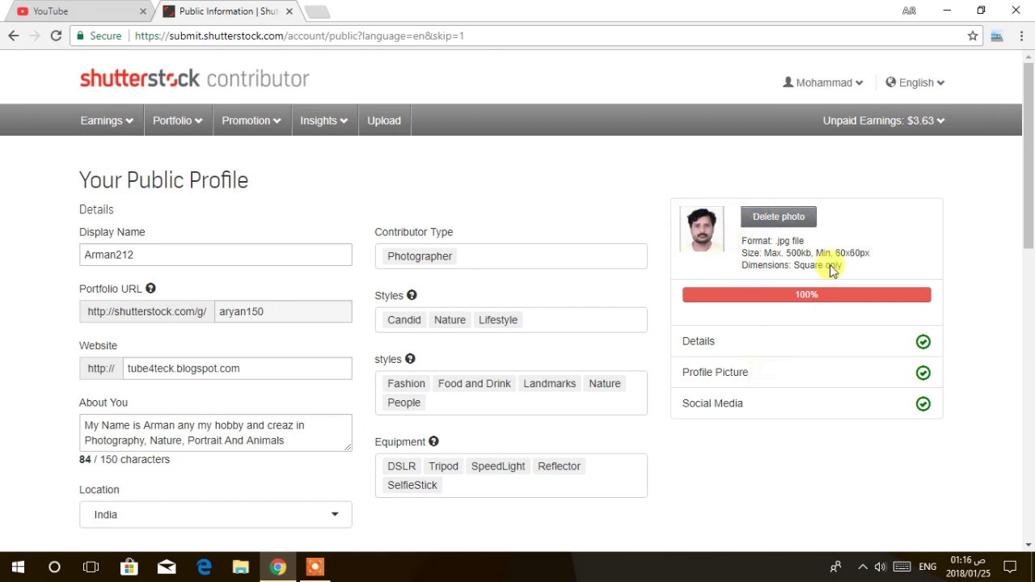
mouse_move(847, 87)
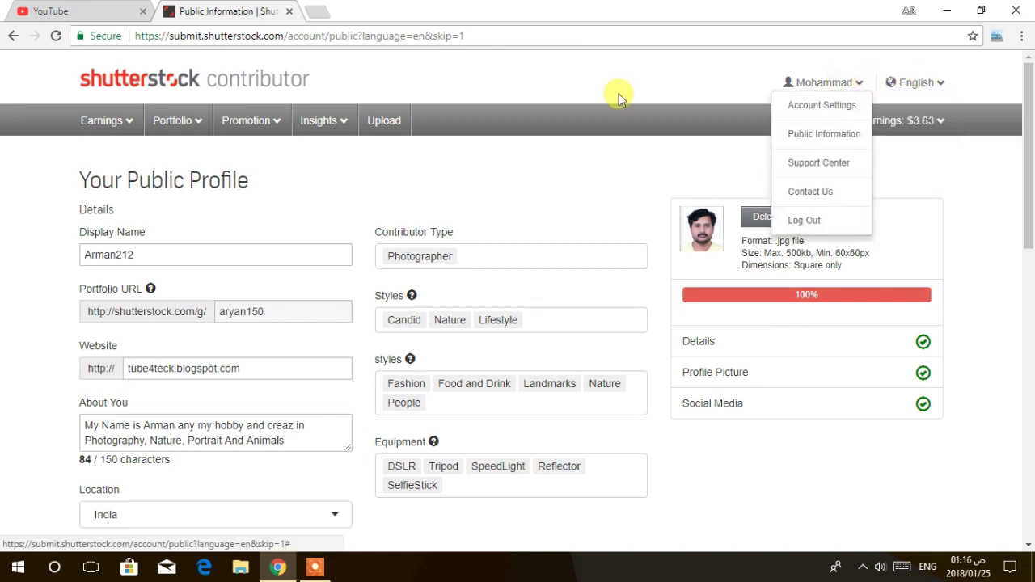
click(148, 84)
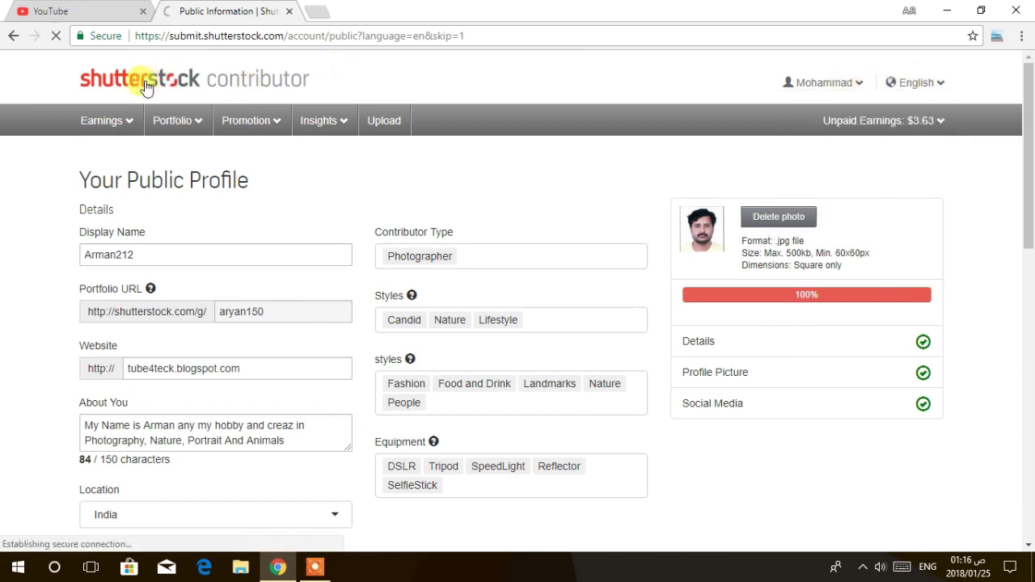